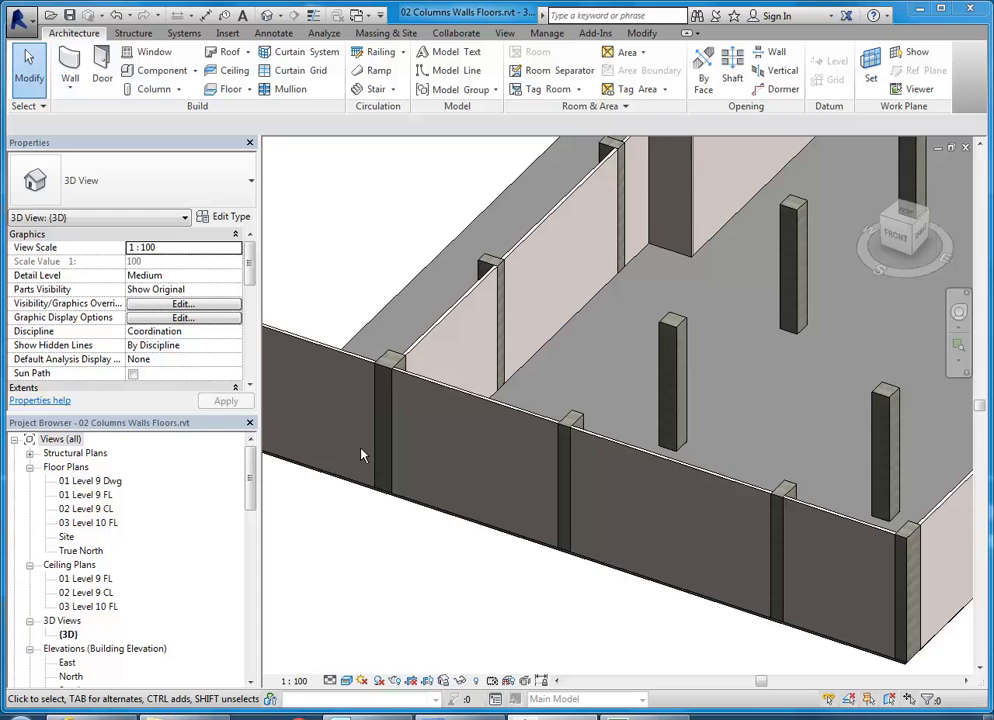
# - Change the front wall segment in the third bay from the right-hand corner column to the Curtain Wall 6mm Thk Glazing type
pyautogui.moveTo(427, 538); pyautogui.dragTo(381, 594, button='middle')
pyautogui.scroll(1, 385, 548)
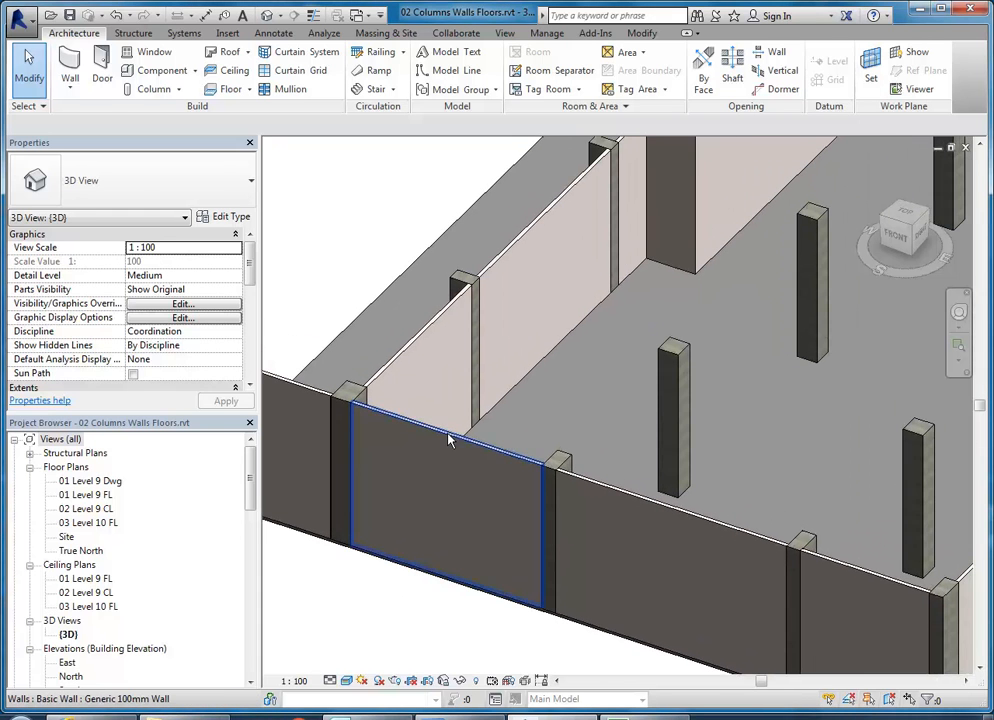
pyautogui.click(430, 497)
pyautogui.moveTo(368, 659); pyautogui.dragTo(380, 632, button='middle')
pyautogui.scroll(1, 381, 632)
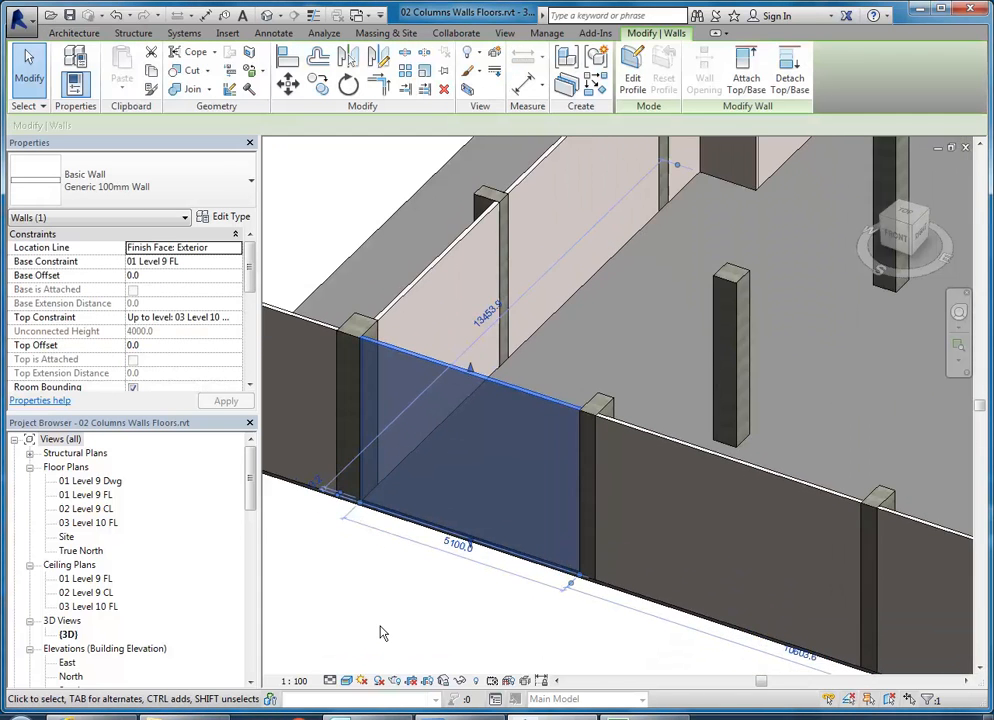
pyautogui.click(198, 193)
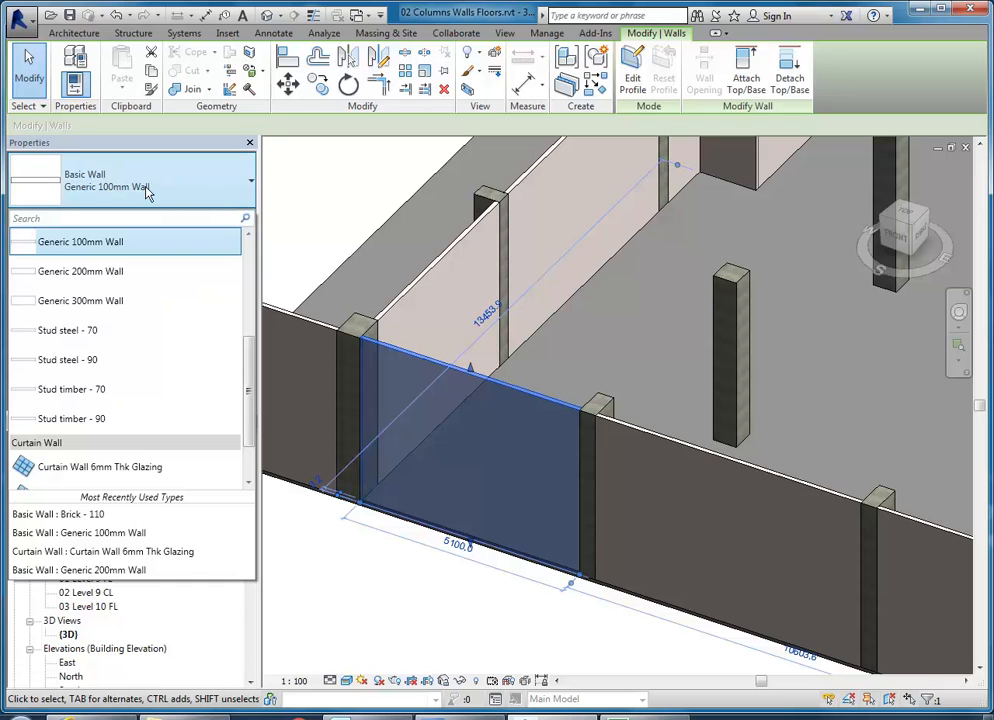
pyautogui.scroll(-1, 143, 358)
pyautogui.scroll(-1, 143, 358)
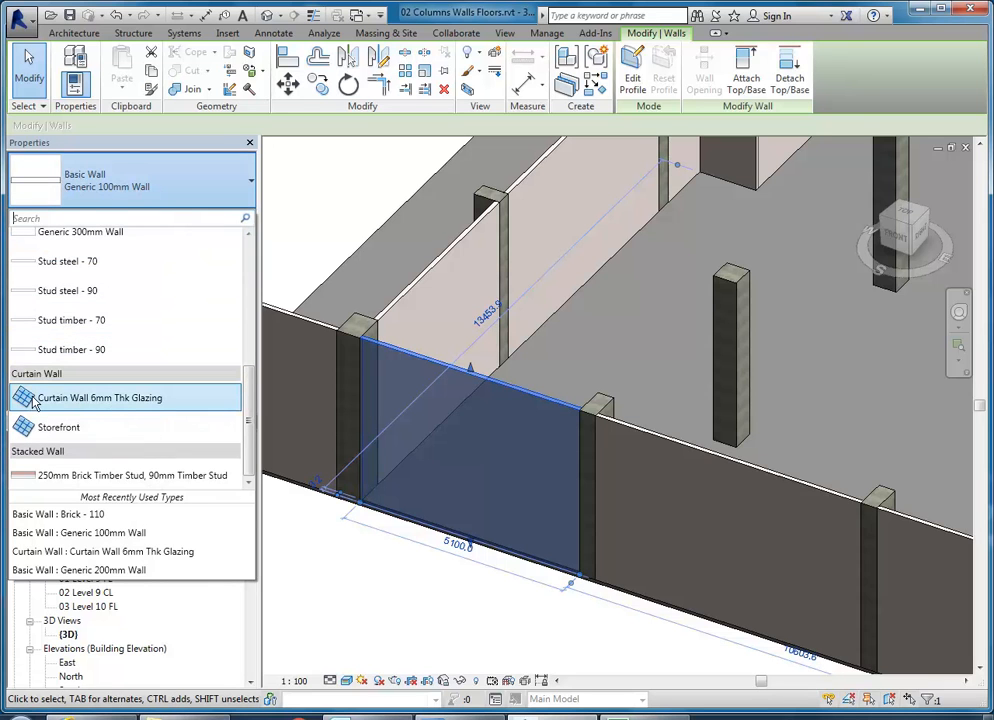
pyautogui.click(86, 398)
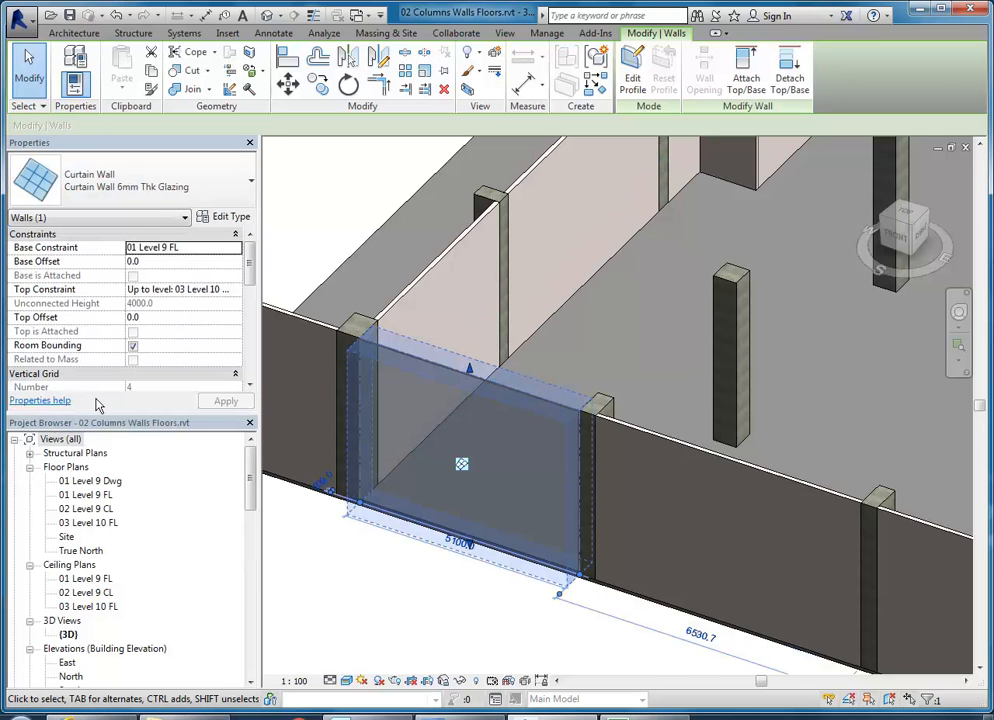
# - Duplicate the selected wall's curtain wall type under the name Window Wall 4-Panel
pyautogui.click(219, 219)
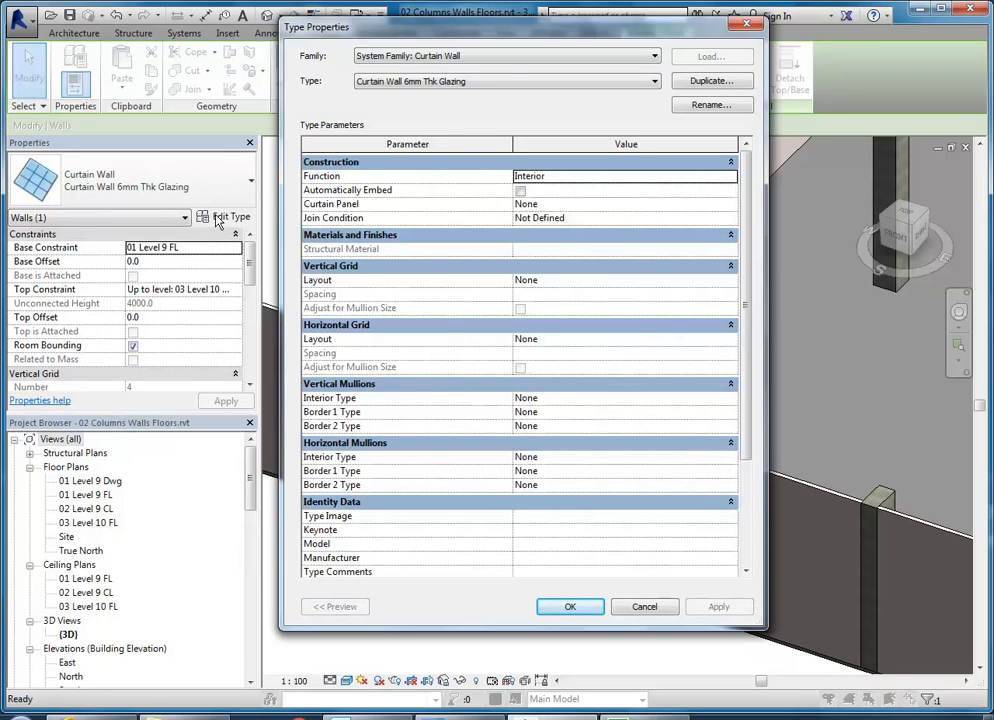
pyautogui.moveTo(530, 35); pyautogui.dragTo(335, 52)
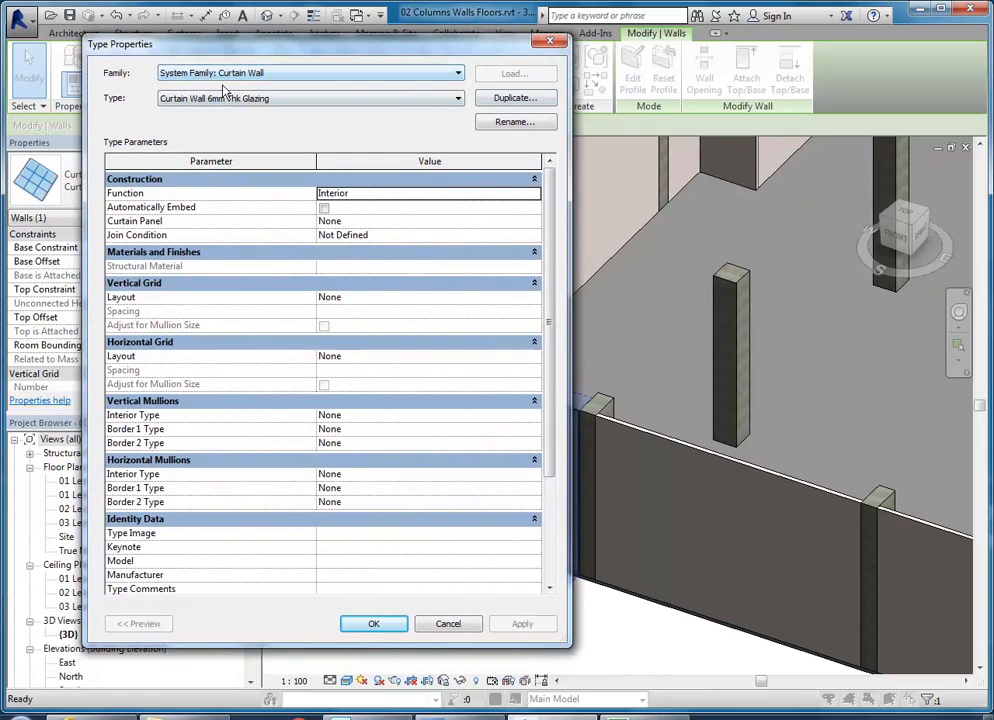
pyautogui.click(512, 99)
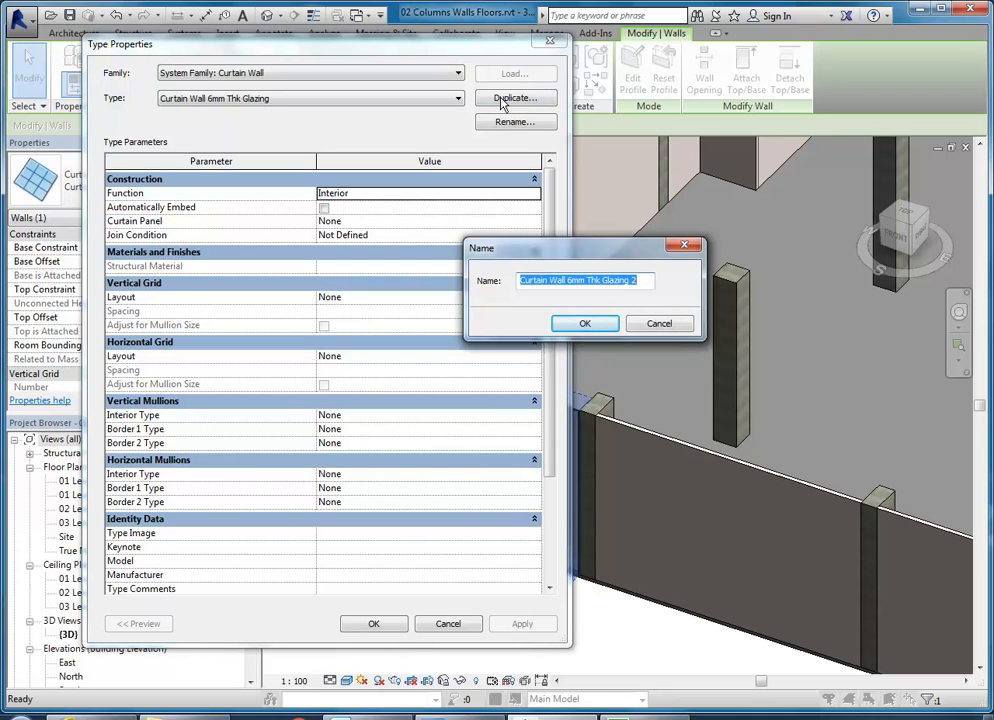
pyautogui.write('Window Wall 4-Panel')
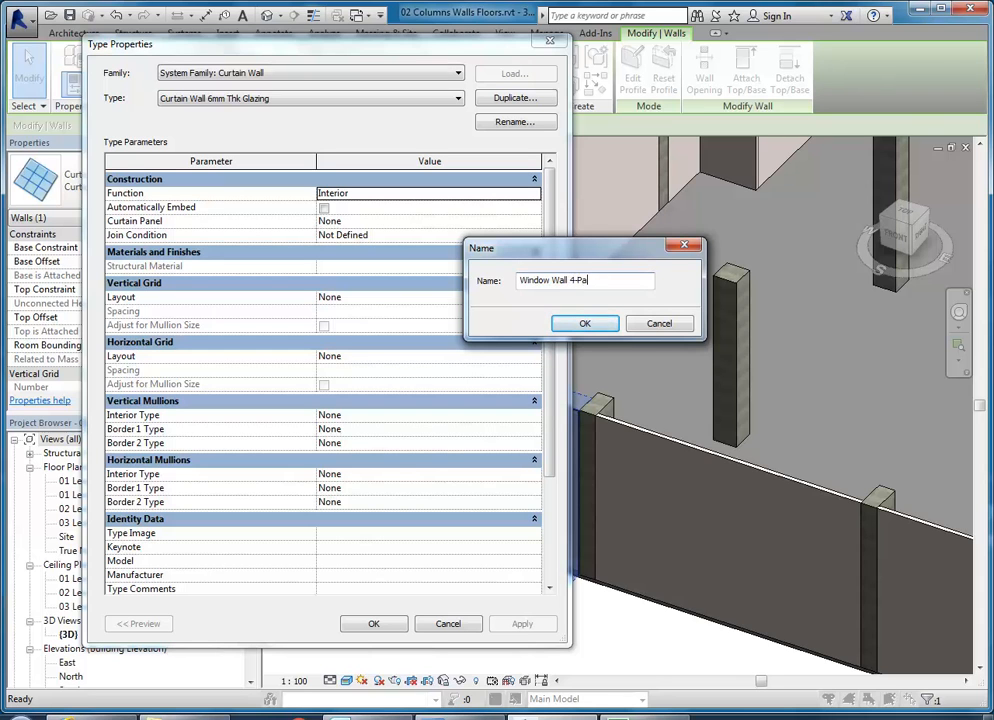
pyautogui.click(584, 323)
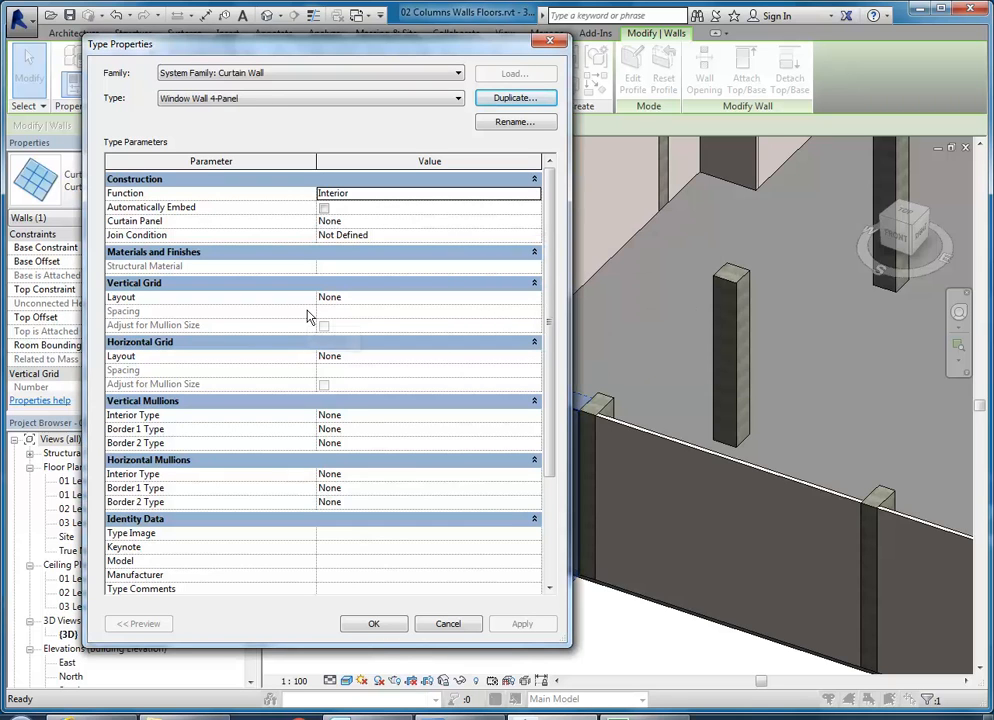
# - Set the new type's vertical grid layout to Fixed Number, leaving the horizontal grid layout at None
pyautogui.click(360, 298)
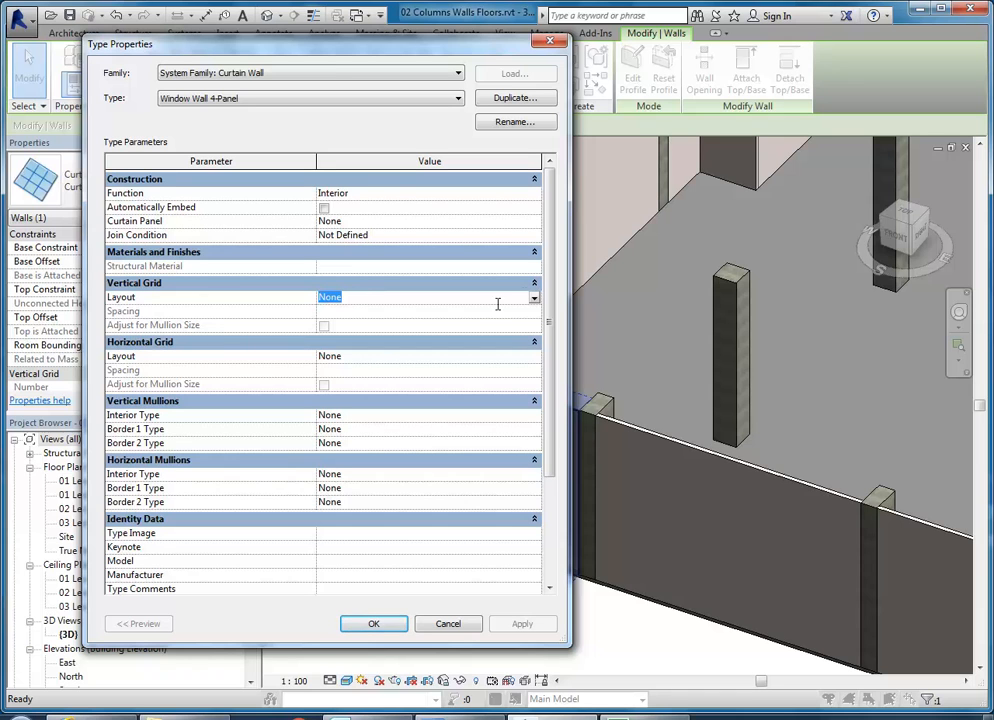
pyautogui.click(535, 300)
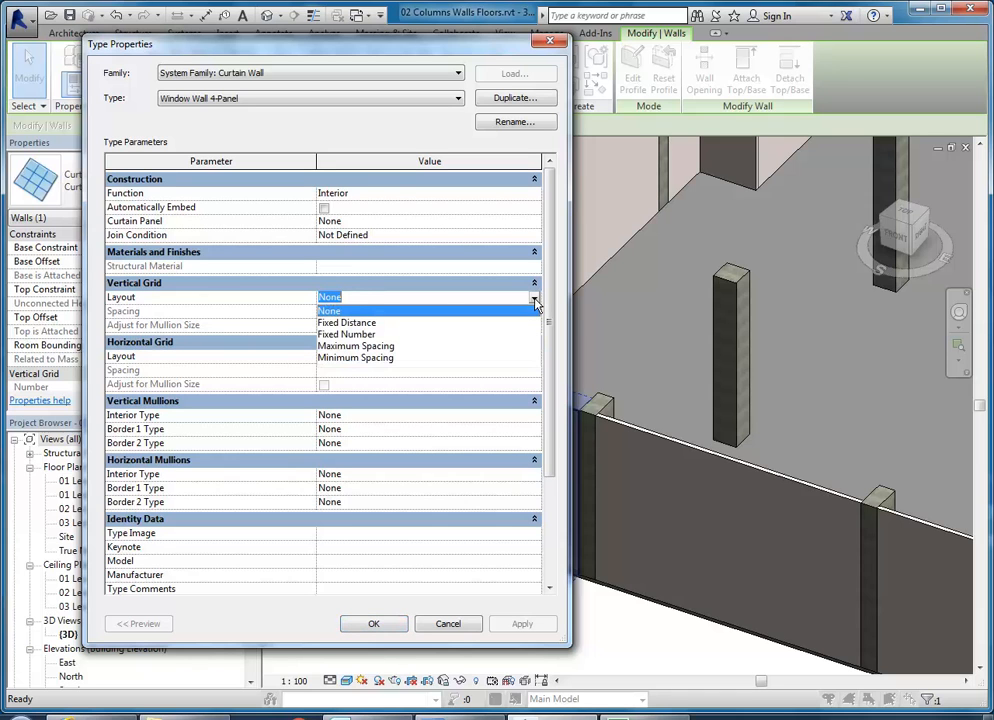
pyautogui.click(370, 334)
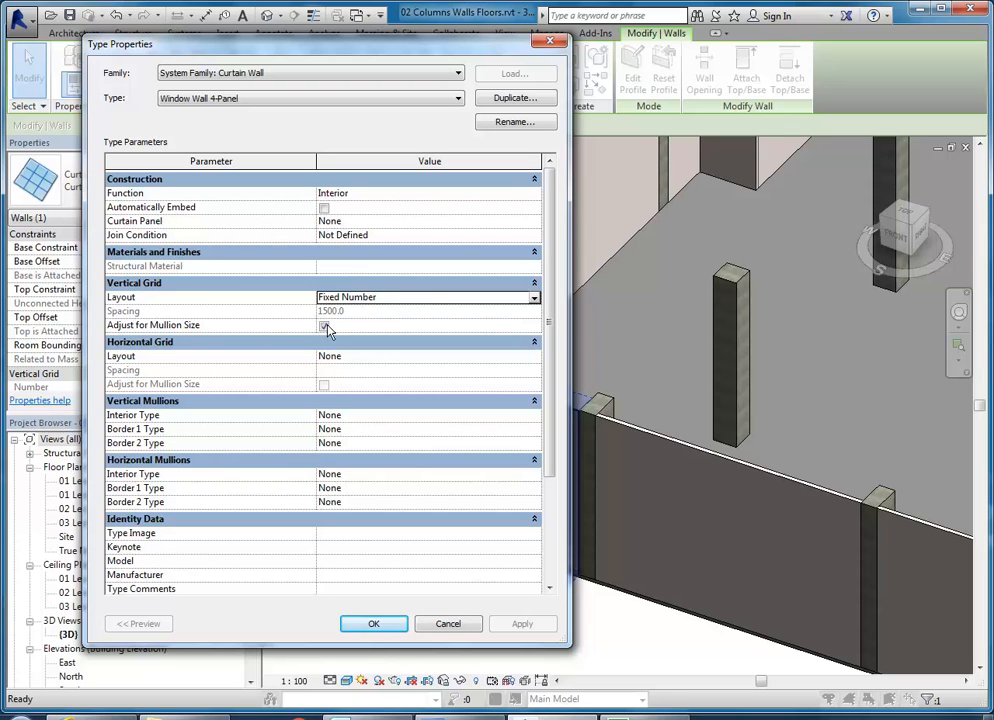
pyautogui.click(374, 357)
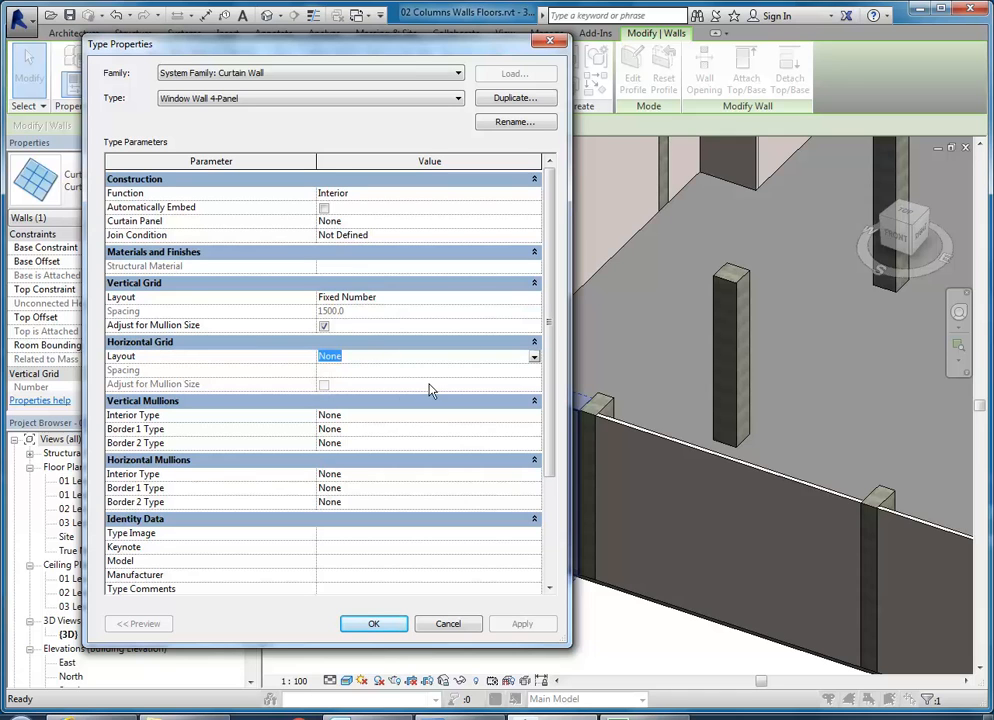
# - Assign Rectangular Mullion : 50 x 150mm to the vertical mullions' interior, border 1 and border 2 types
pyautogui.click(376, 414)
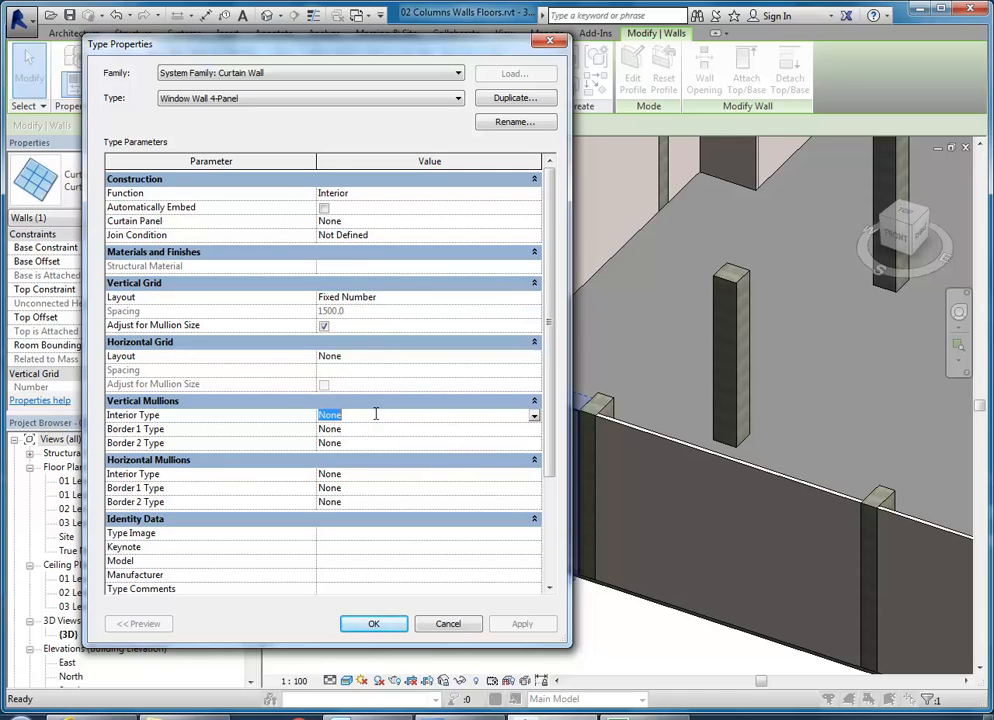
pyautogui.click(535, 416)
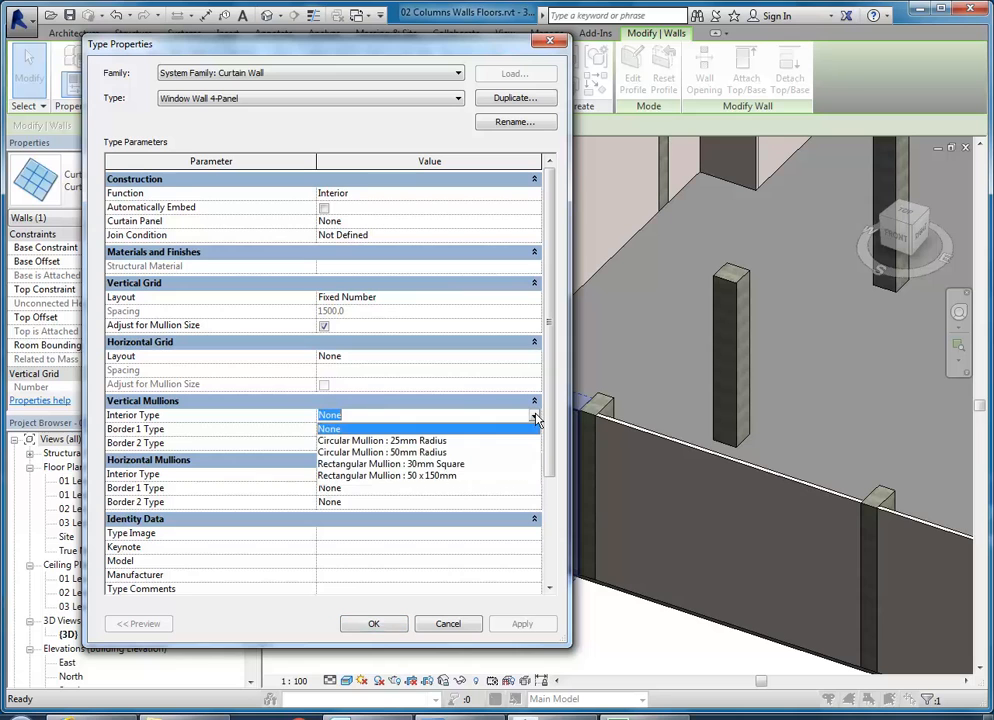
pyautogui.click(404, 476)
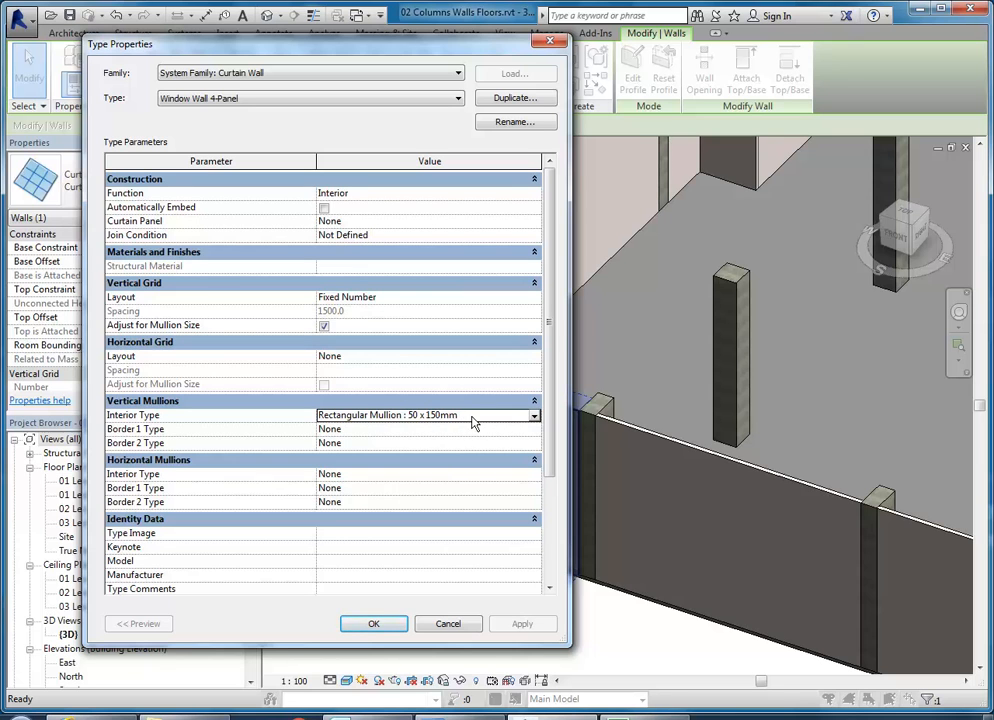
pyautogui.click(443, 430)
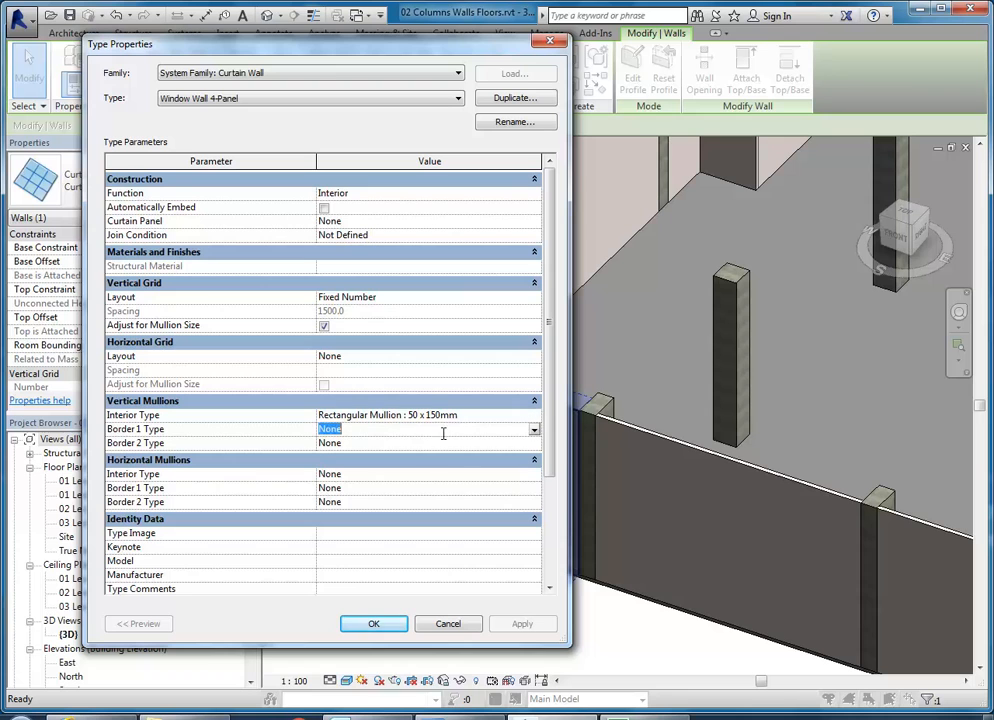
pyautogui.click(534, 430)
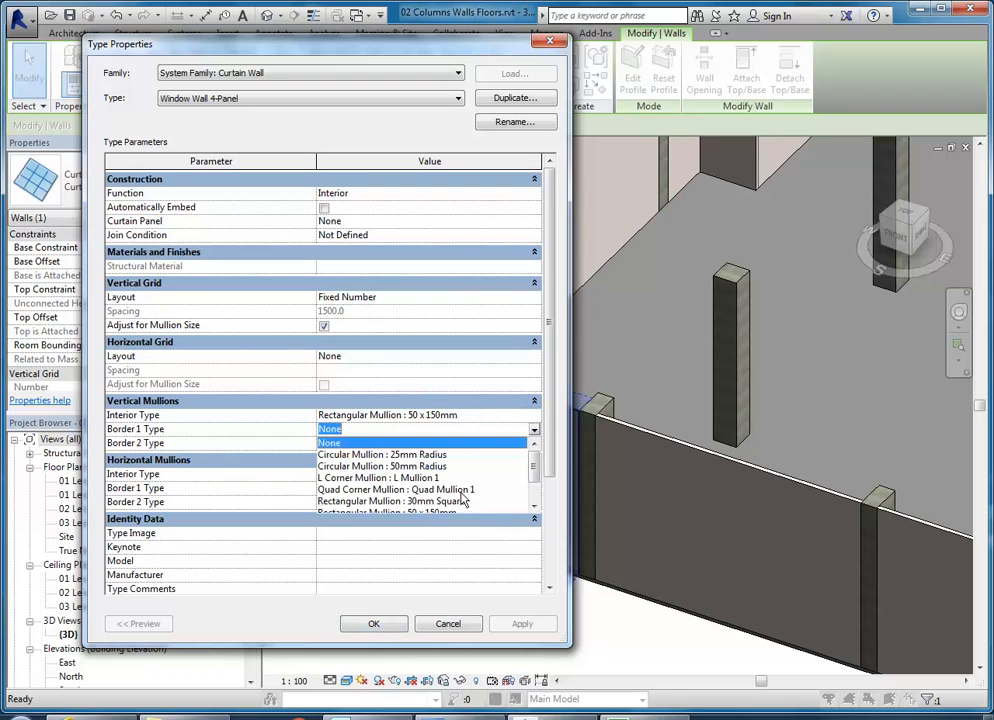
pyautogui.scroll(-1, 440, 495)
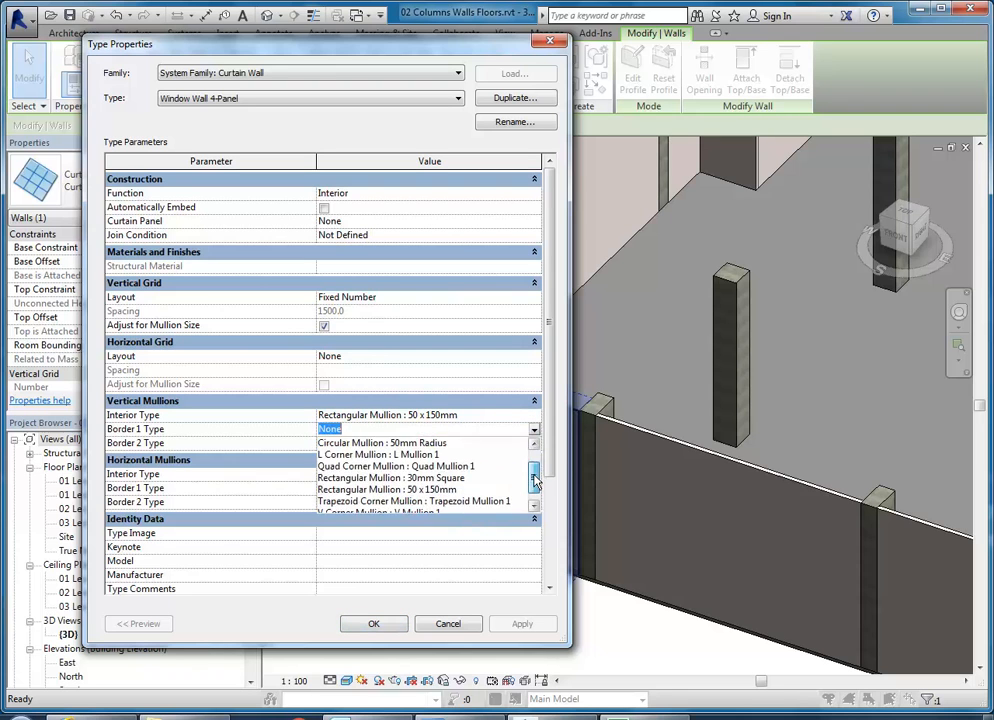
pyautogui.click(381, 491)
pyautogui.click(443, 440)
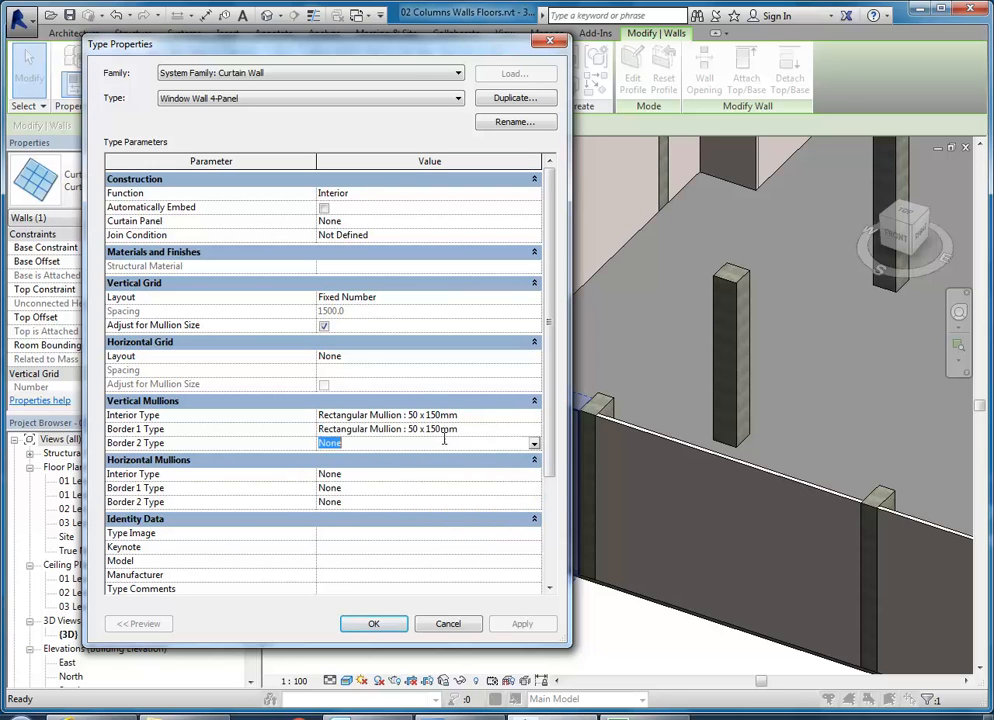
pyautogui.click(534, 443)
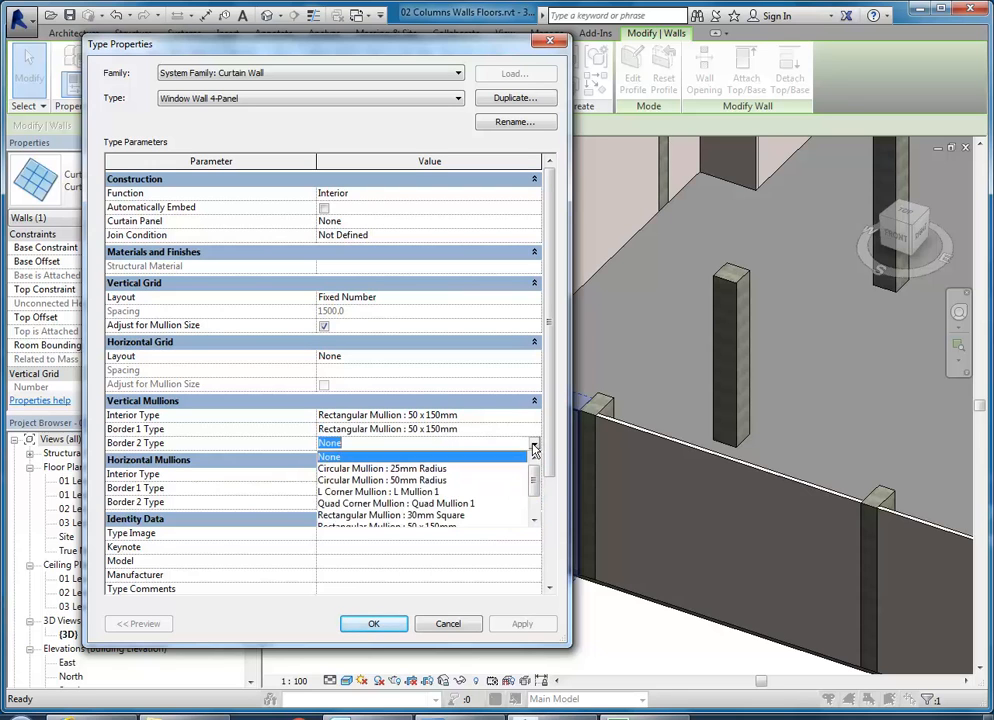
pyautogui.scroll(-1, 407, 500)
pyautogui.scroll(-1, 407, 500)
pyautogui.click(399, 492)
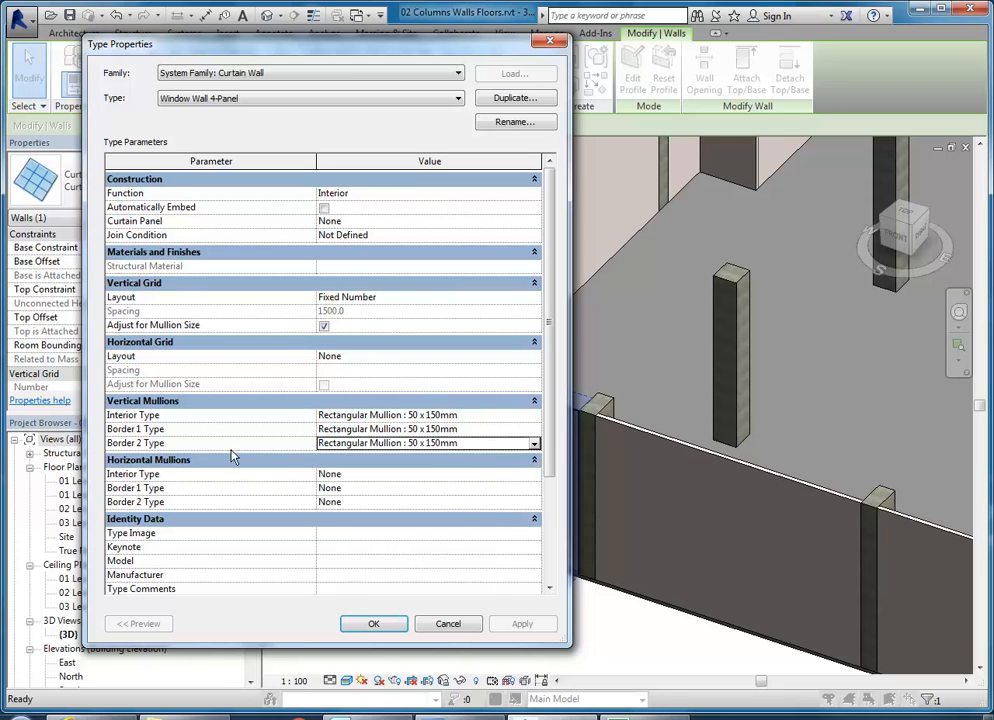
# - Assign Rectangular Mullion : 50 x 150mm to the horizontal mullions' interior, border 1 and border 2 types and accept the type properties
pyautogui.click(375, 473)
pyautogui.click(534, 476)
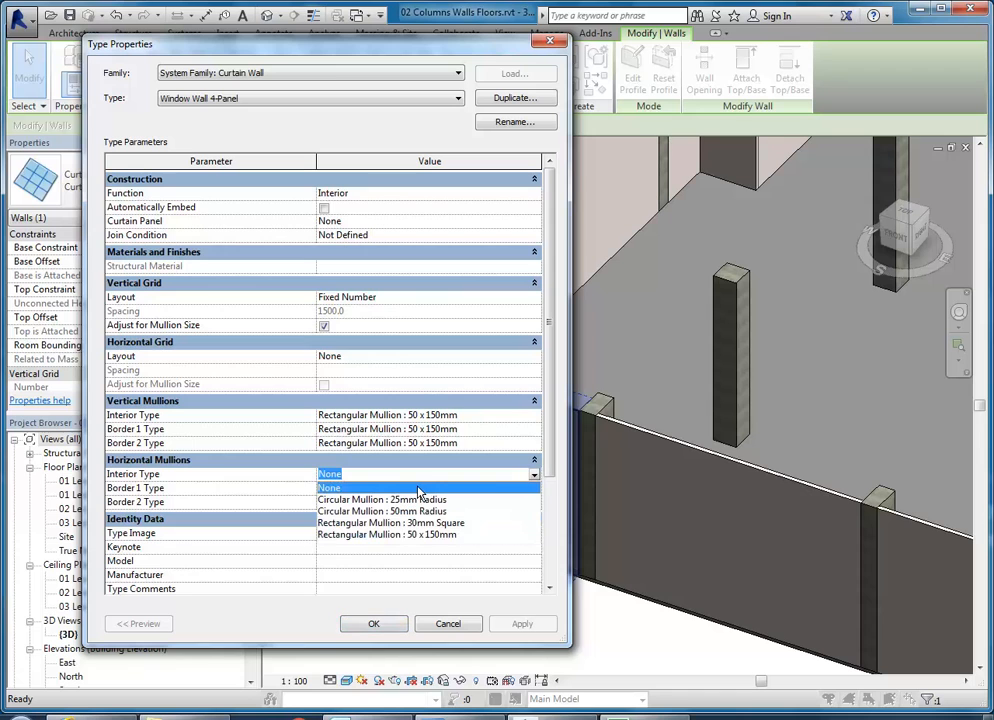
pyautogui.click(410, 535)
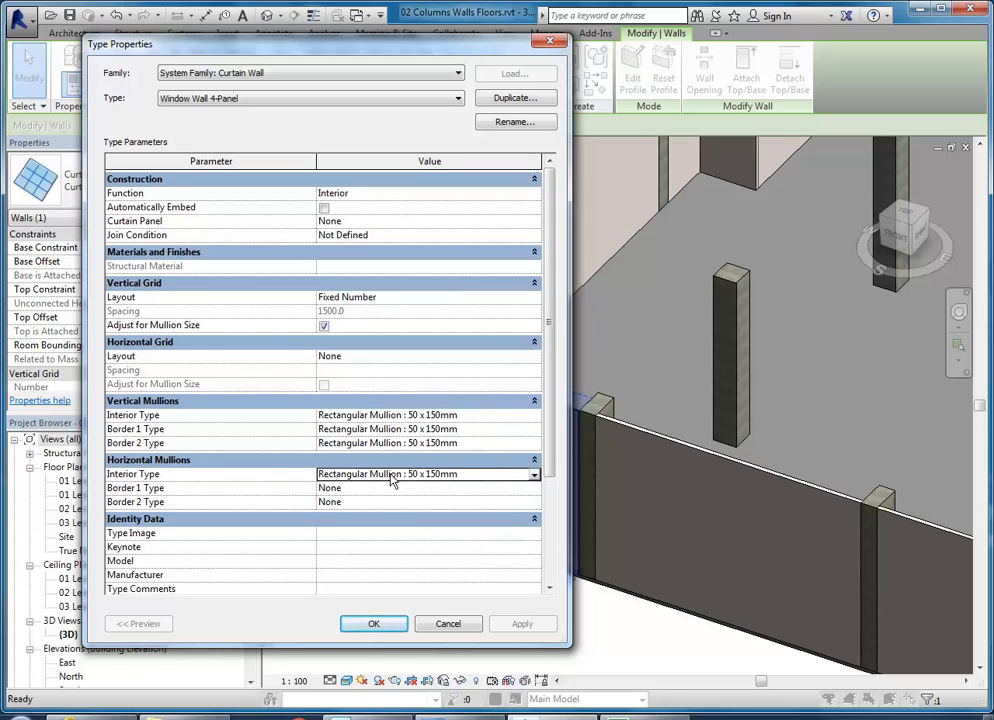
pyautogui.click(533, 489)
pyautogui.click(534, 489)
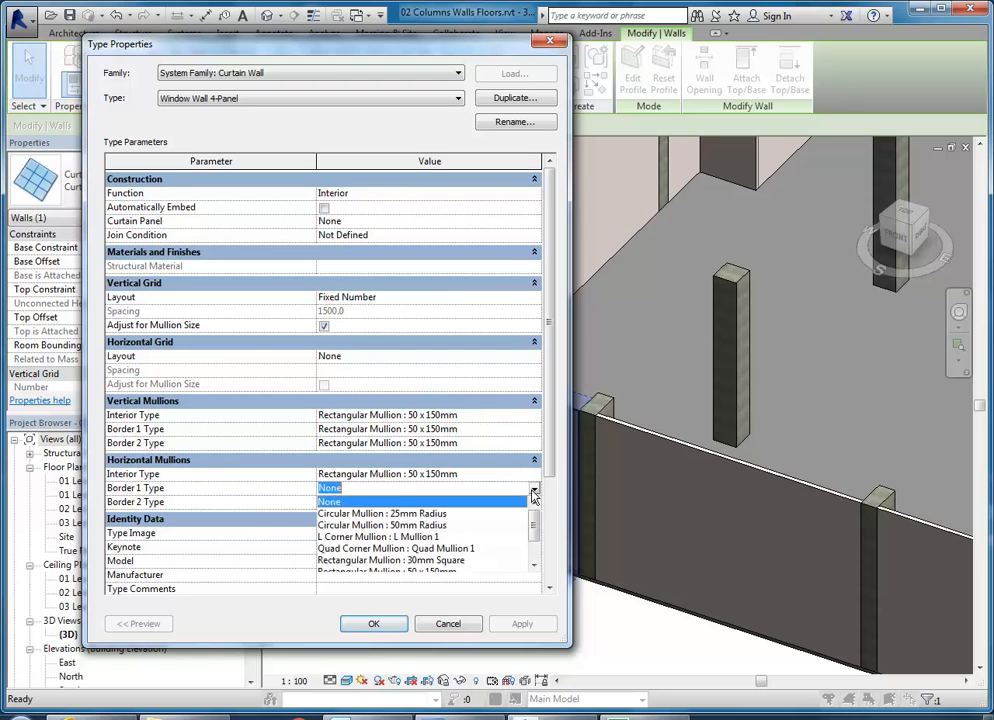
pyautogui.scroll(-1, 440, 547)
pyautogui.click(403, 537)
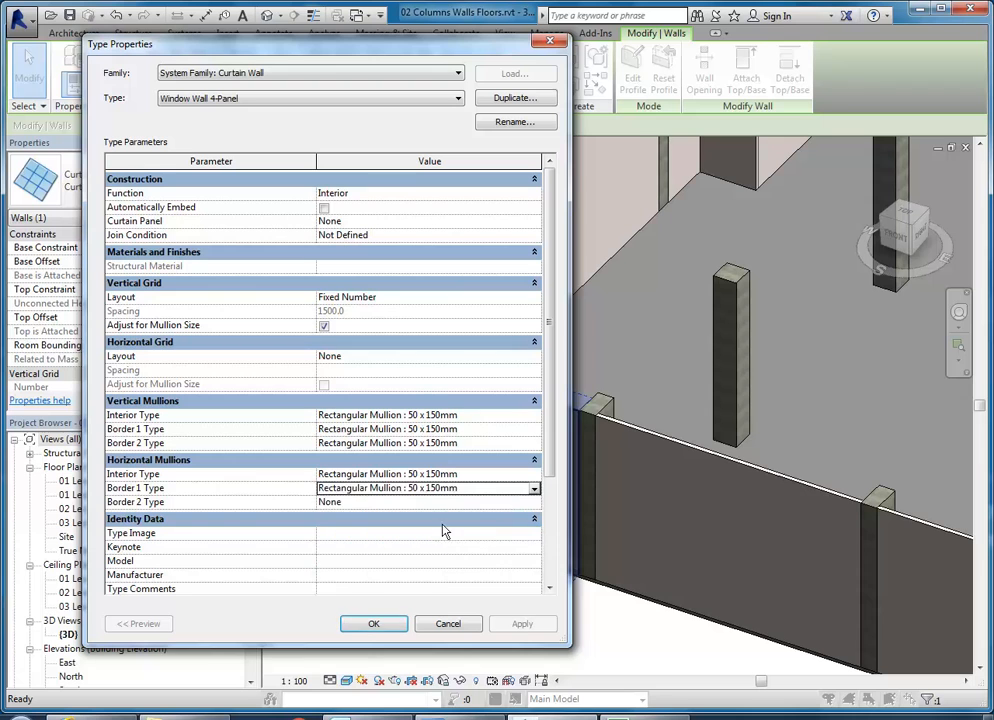
pyautogui.click(534, 502)
pyautogui.scroll(-2, 398, 553)
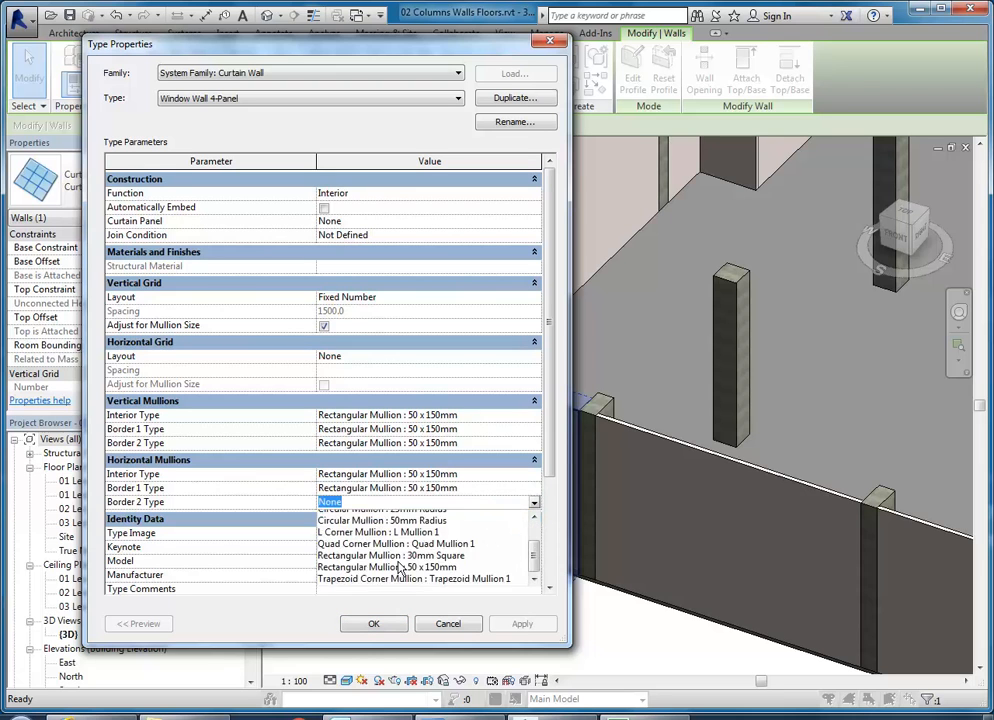
pyautogui.click(398, 551)
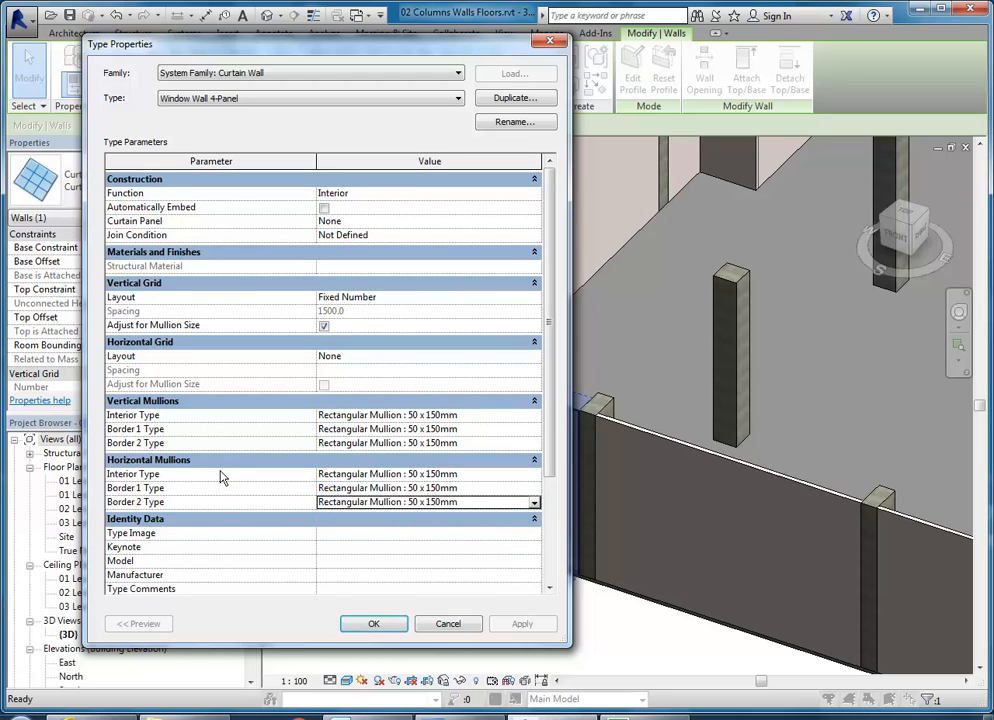
pyautogui.click(365, 625)
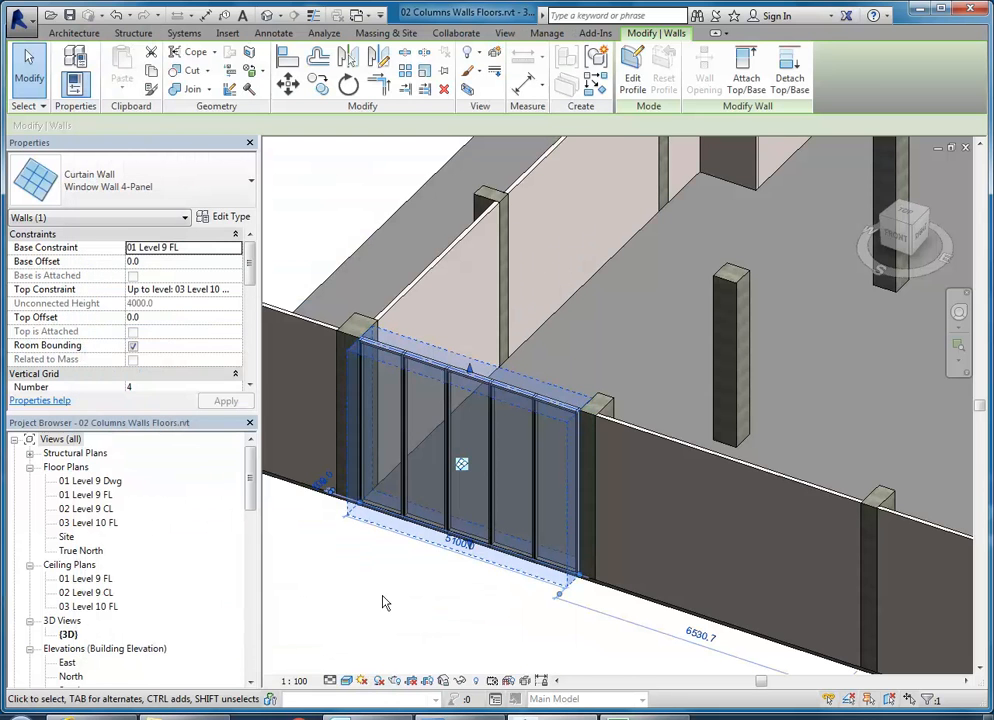
# - Set the selected curtain wall's vertical grid number to 3 and commit the change
pyautogui.moveTo(399, 538); pyautogui.dragTo(418, 541, button='middle')
pyautogui.scroll(1, 398, 533)
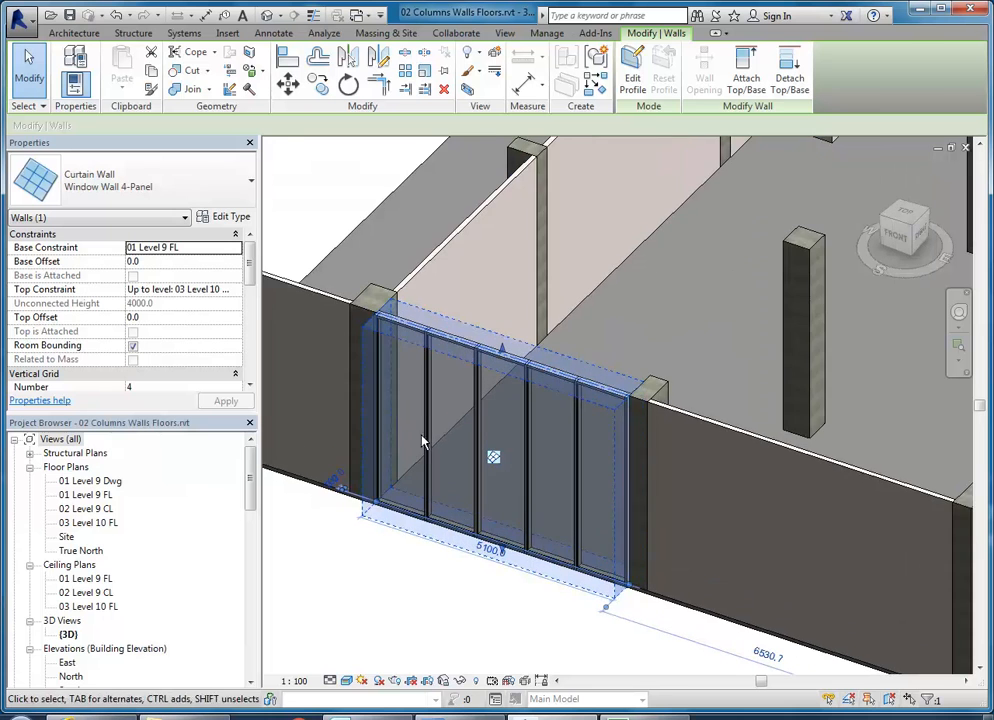
pyautogui.scroll(2, 404, 399)
pyautogui.moveTo(426, 413)
pyautogui.mouseDown(button='middle')
pyautogui.moveTo(404, 399)
pyautogui.moveTo(413, 402)
pyautogui.mouseUp(button='middle')
pyautogui.moveTo(249, 269); pyautogui.dragTo(247, 290)
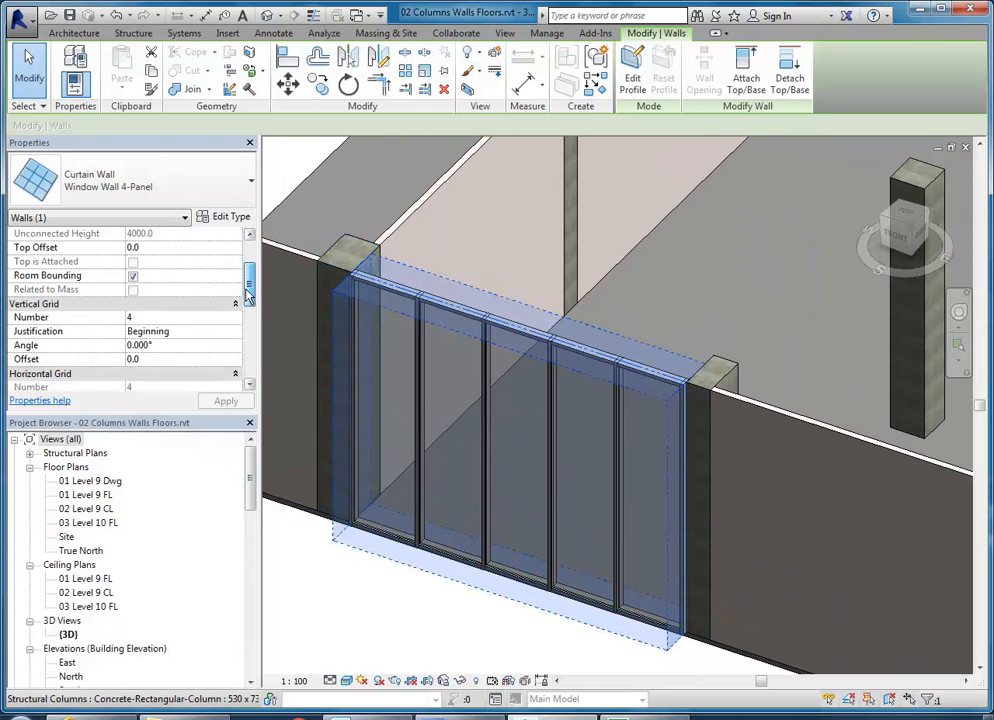
pyautogui.click(150, 318)
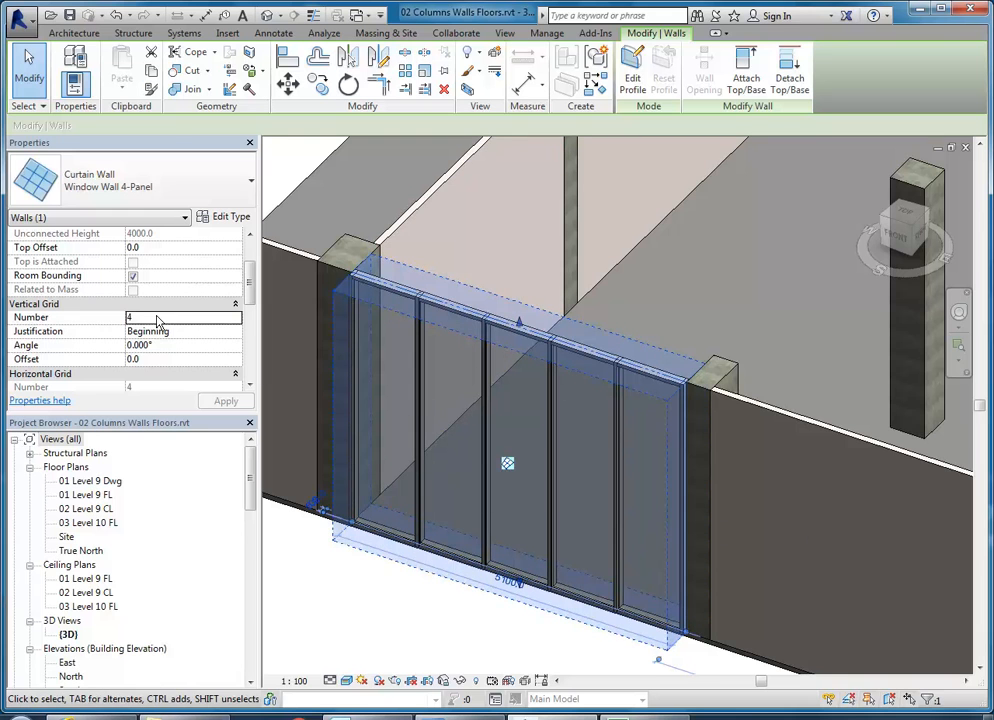
pyautogui.click(157, 316)
pyautogui.click(236, 321)
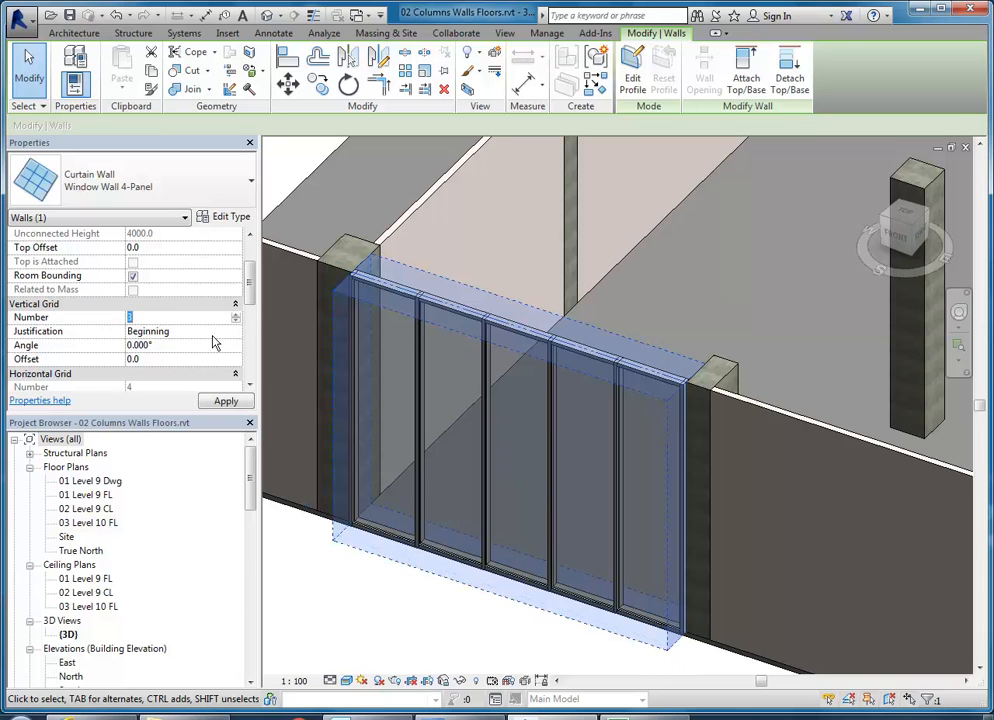
pyautogui.click(173, 249)
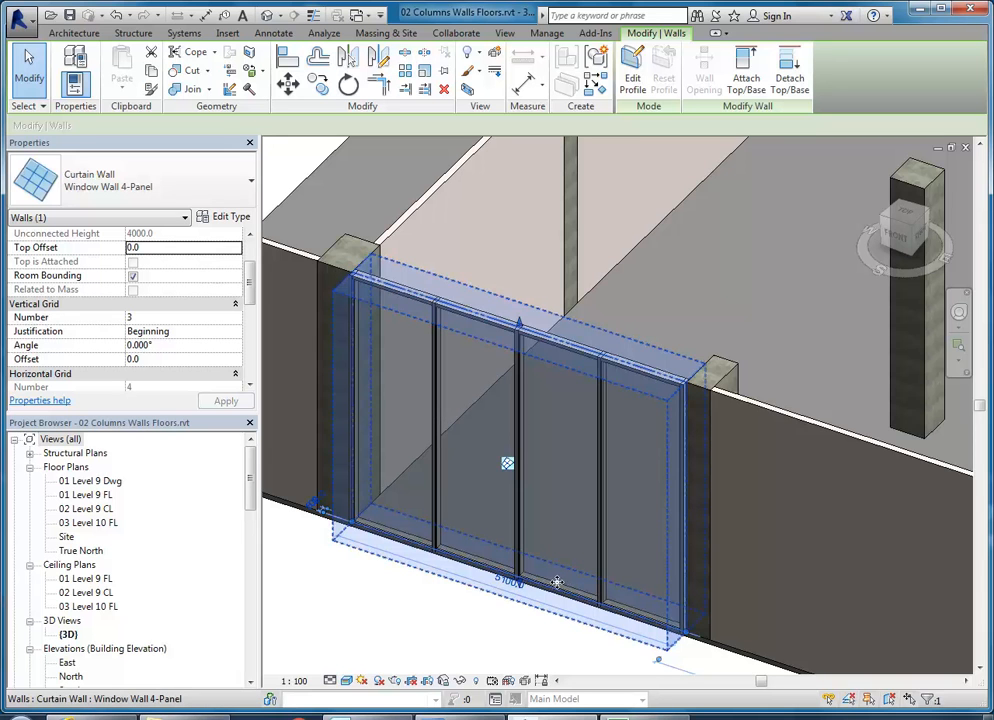
# - Review the type properties of the selected Window Wall 4-Panel curtain wall and close them without changes
pyautogui.scroll(-2, 466, 583)
pyautogui.scroll(1, 455, 578)
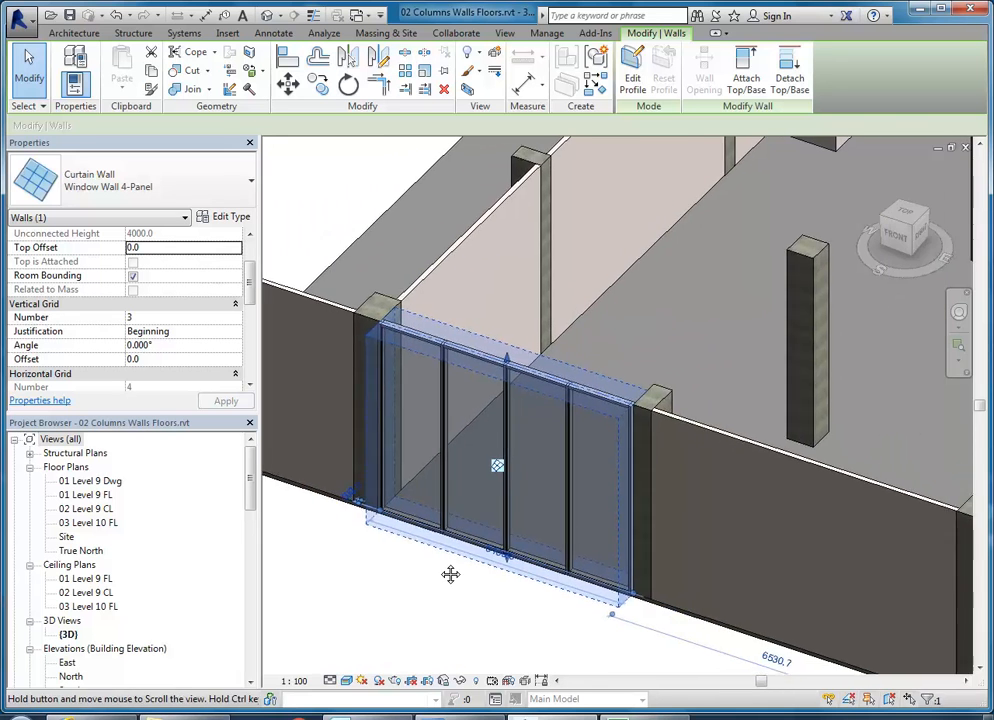
pyautogui.click(163, 318)
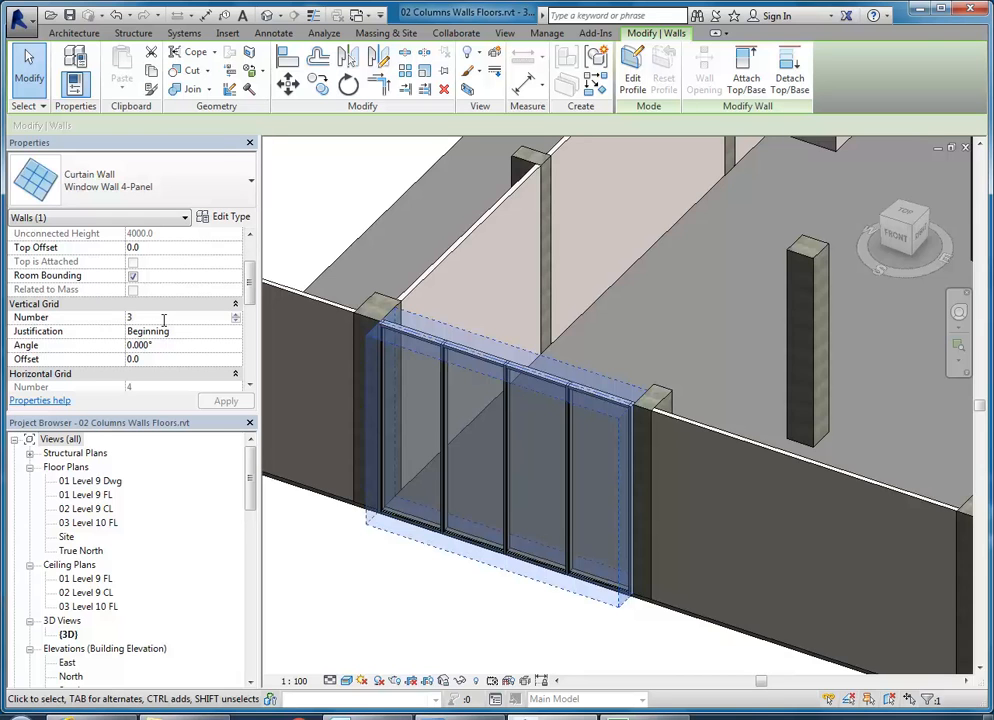
pyautogui.click(222, 216)
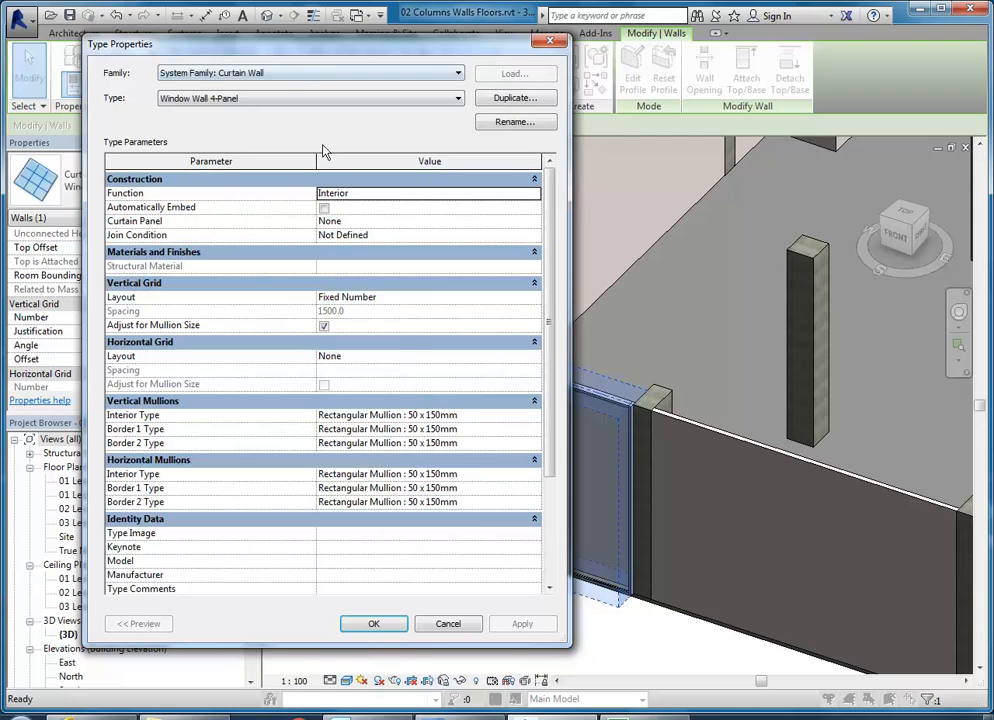
pyautogui.click(462, 622)
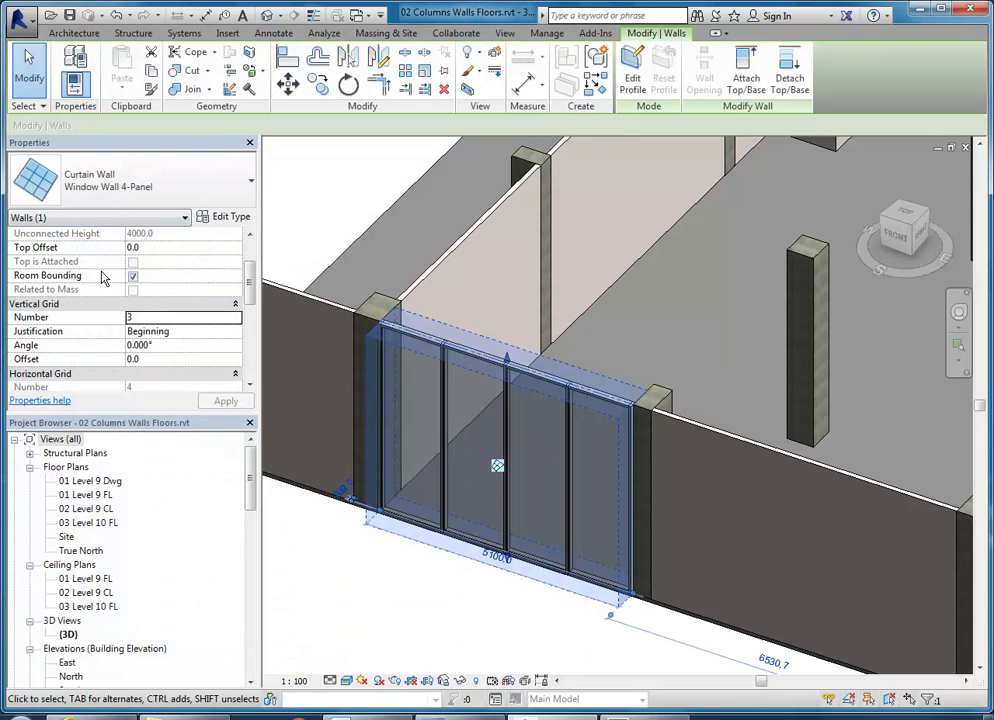
pyautogui.click(133, 275)
pyautogui.click(212, 221)
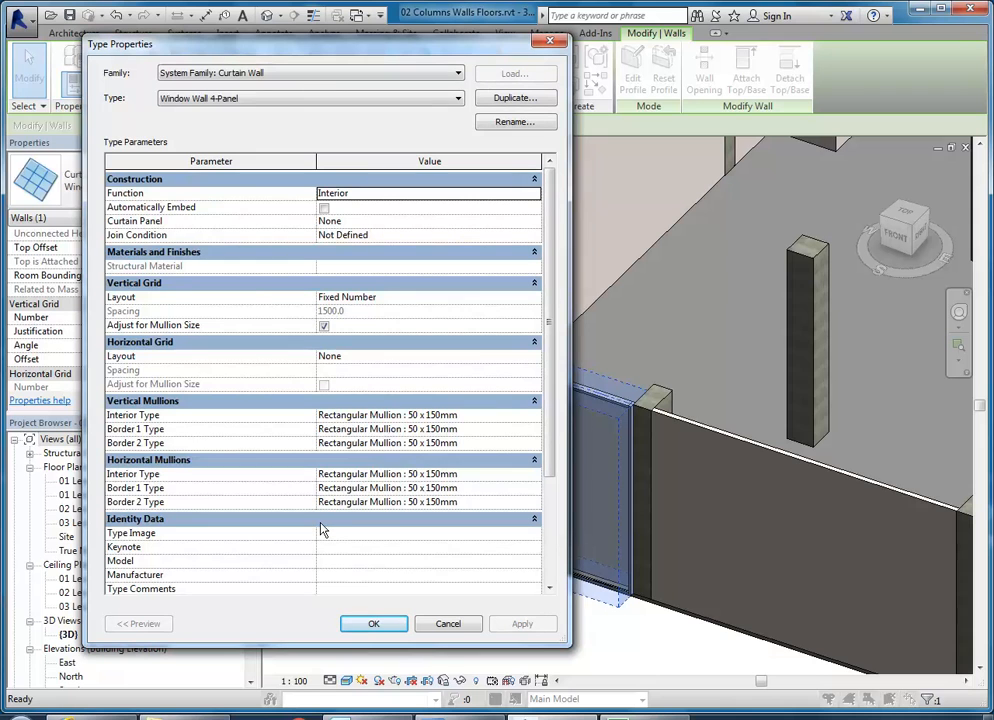
pyautogui.click(448, 623)
# - Change the solid exterior wall segment next to the curtain wall to the Window Wall 4-Panel type
pyautogui.scroll(-4, 458, 418)
pyautogui.click(437, 566)
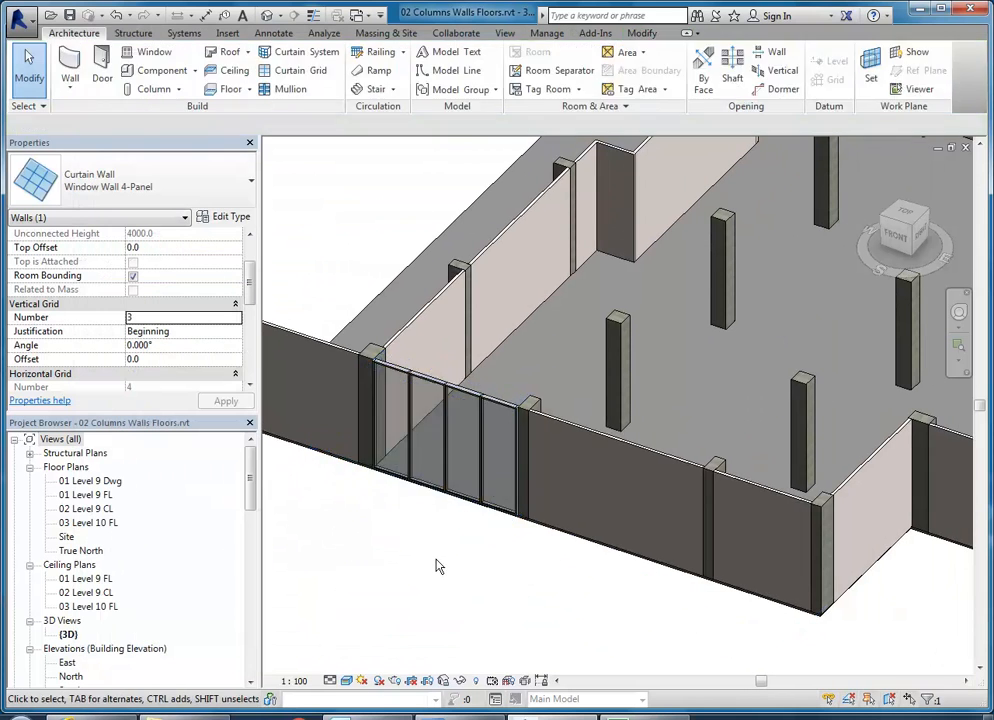
pyautogui.click(575, 435)
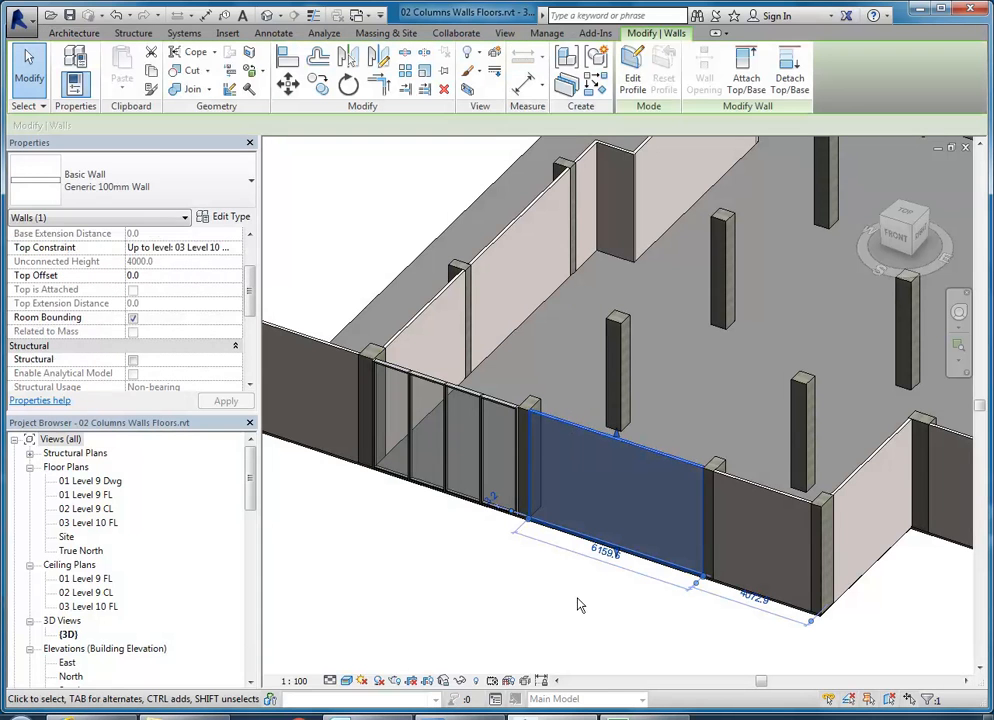
pyautogui.click(165, 202)
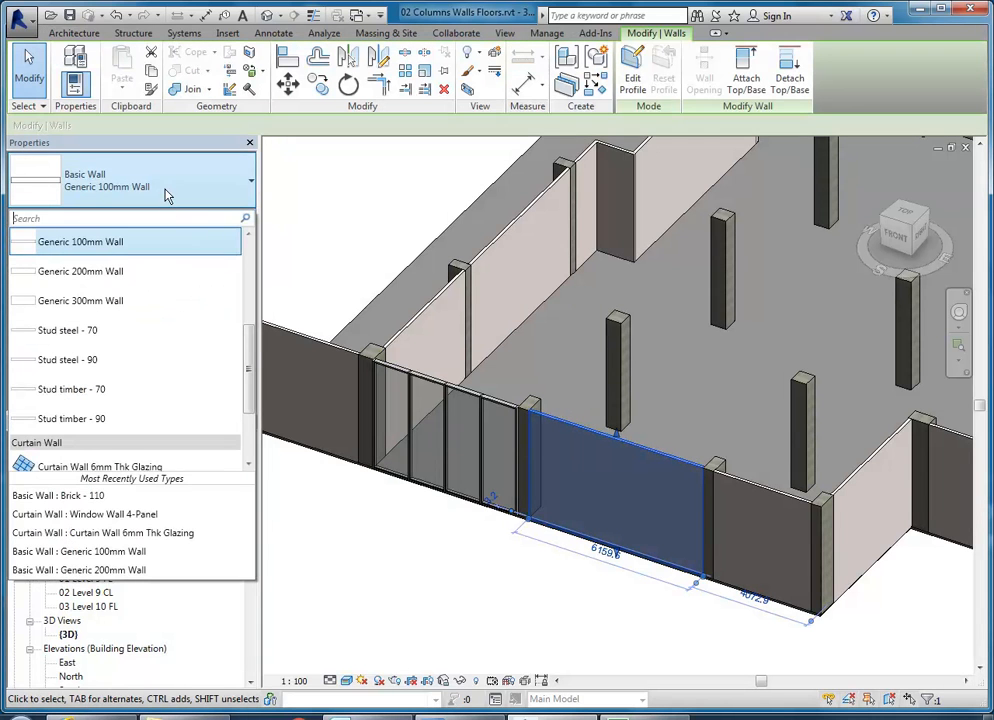
pyautogui.scroll(-3, 150, 340)
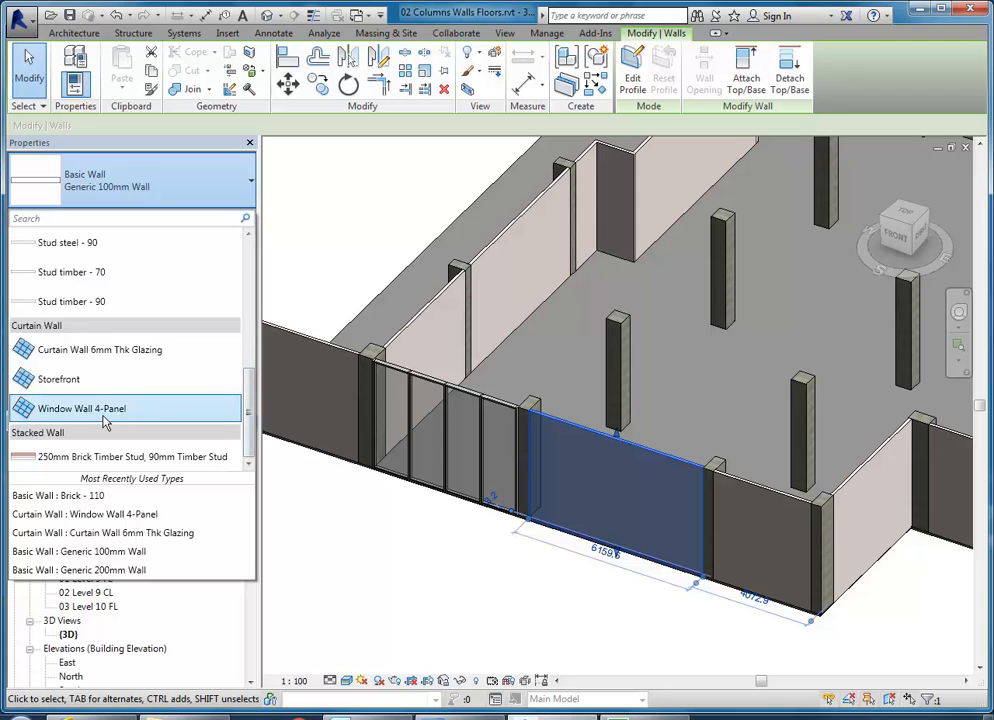
pyautogui.click(104, 410)
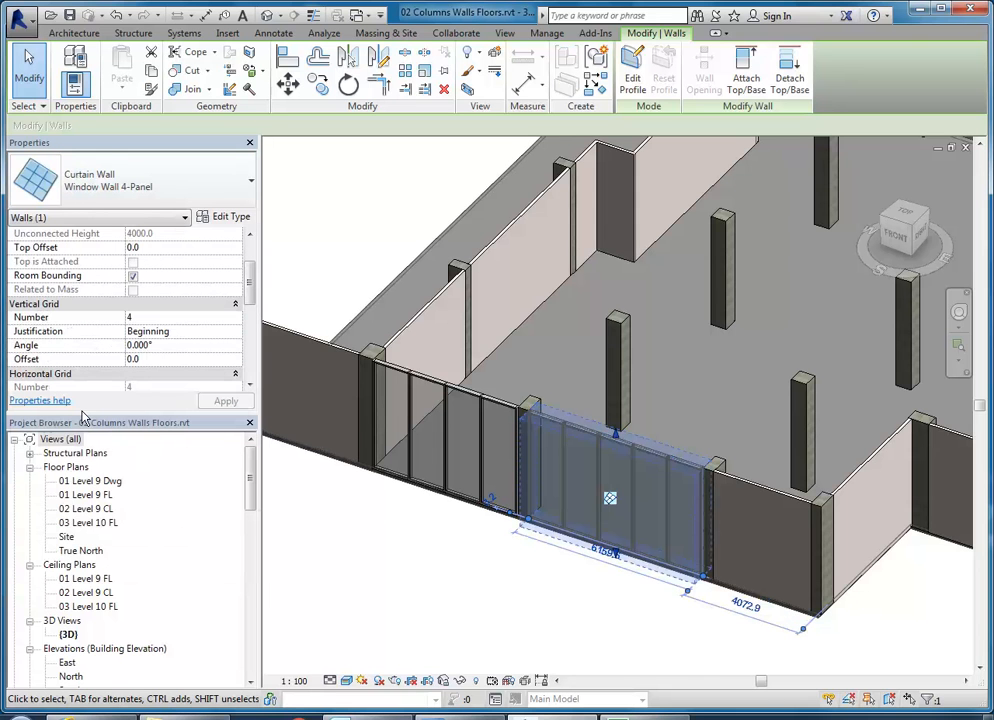
# - Set the new curtain wall's vertical grid number to 3, apply the change and deselect the wall
pyautogui.scroll(3, 490, 470)
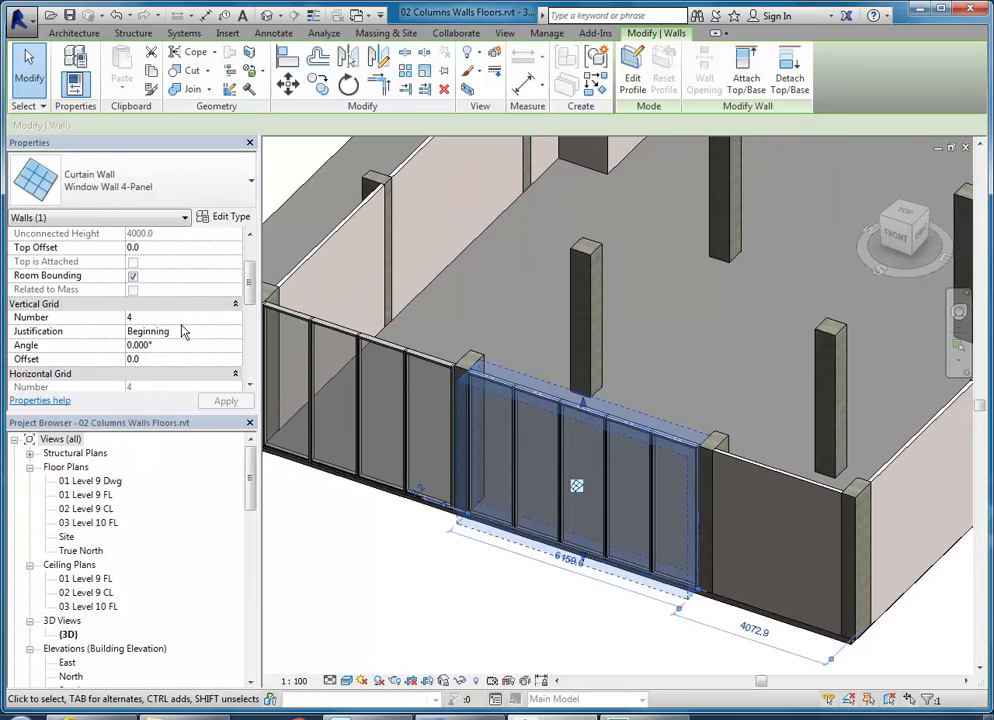
pyautogui.click(155, 318)
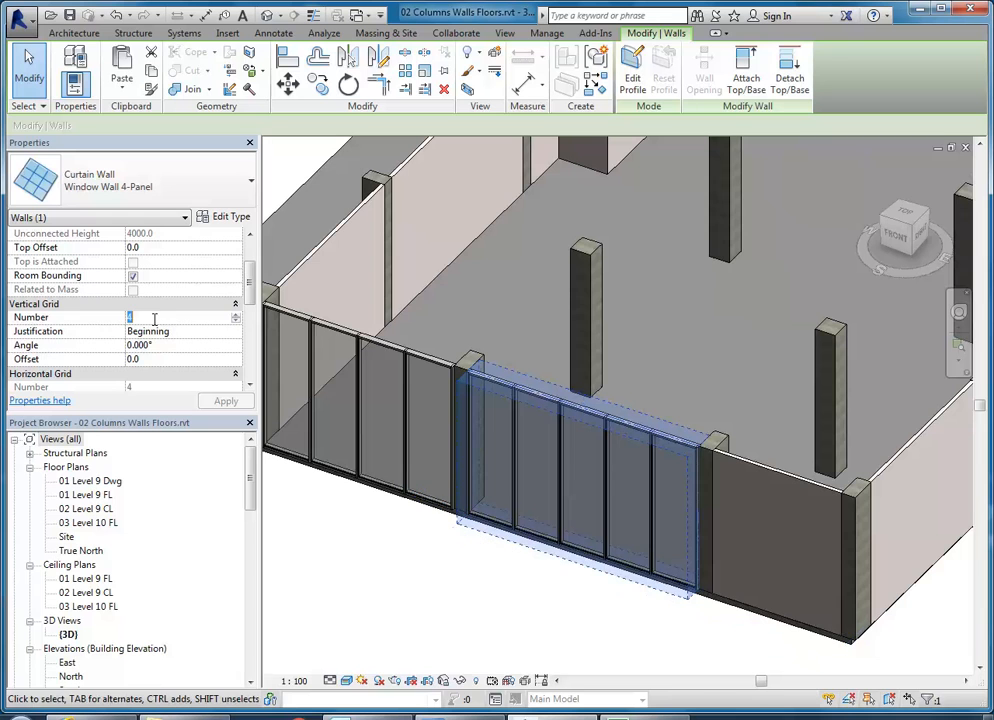
pyautogui.click(236, 320)
pyautogui.click(218, 401)
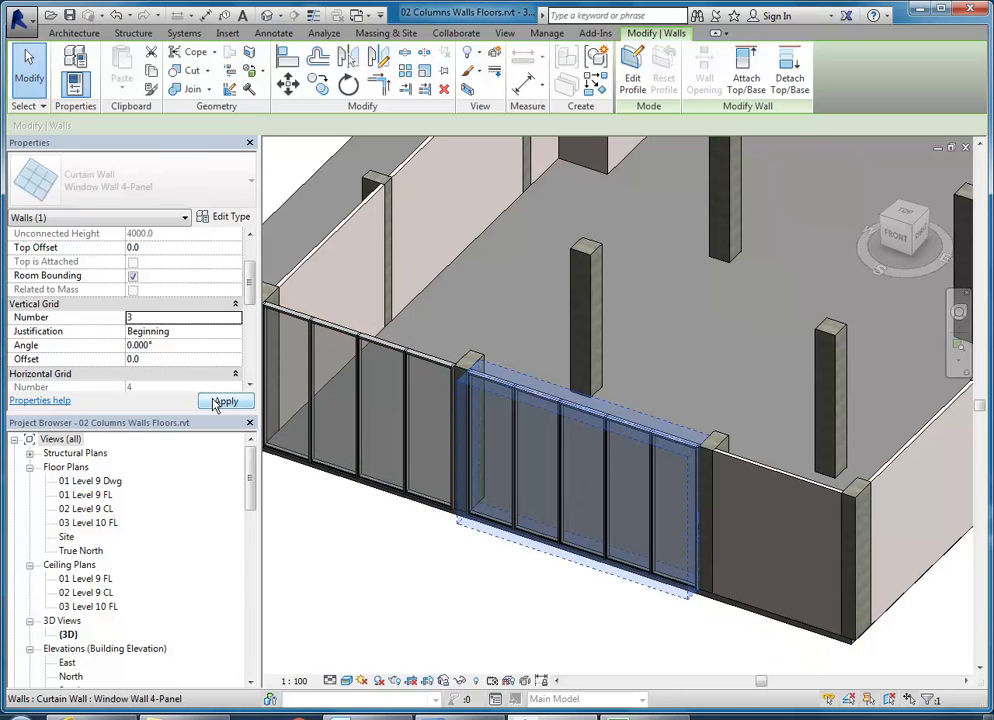
pyautogui.click(142, 319)
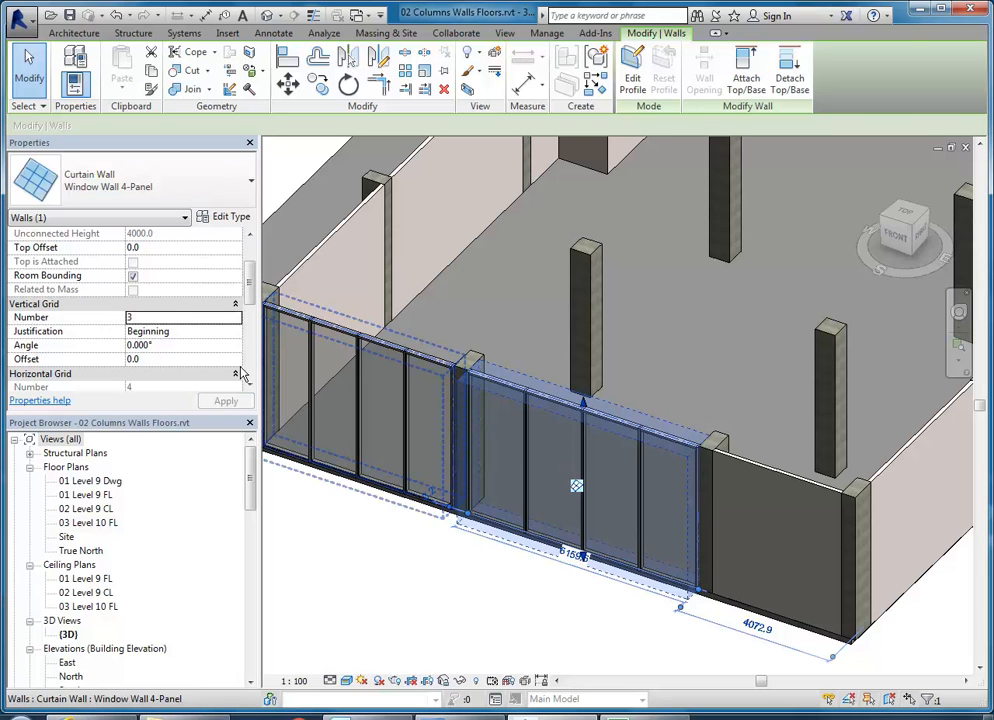
pyautogui.click(394, 550)
# - Select the first Window Wall 4-Panel curtain wall, beside the interior partition
pyautogui.moveTo(398, 525); pyautogui.dragTo(510, 557, button='middle')
pyautogui.moveTo(475, 378); pyautogui.dragTo(519, 373, button='middle')
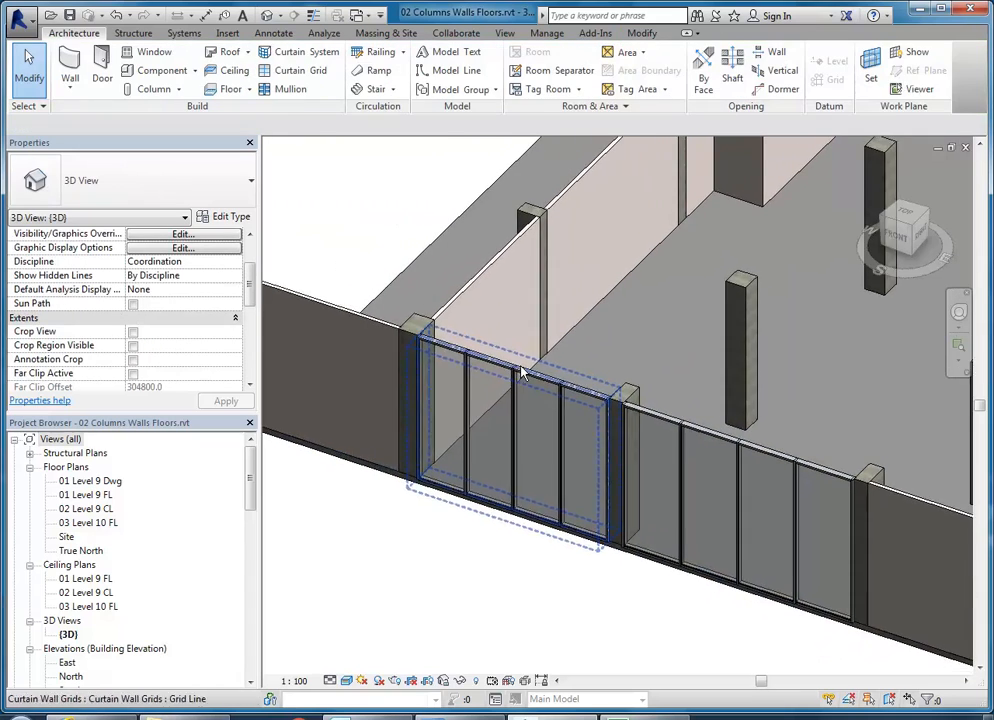
pyautogui.scroll(3, 521, 373)
pyautogui.click(506, 348)
pyautogui.scroll(-3, 440, 427)
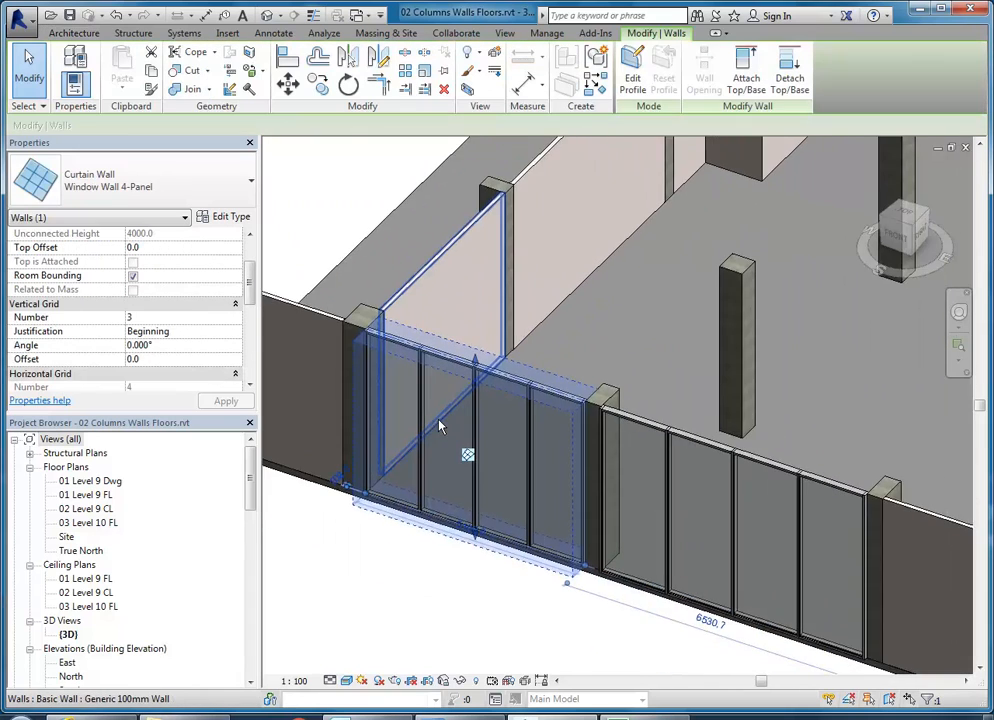
pyautogui.scroll(3, 440, 427)
pyautogui.moveTo(443, 395)
pyautogui.mouseDown(button='middle')
pyautogui.moveTo(428, 393)
pyautogui.moveTo(455, 382)
pyautogui.mouseUp(button='middle')
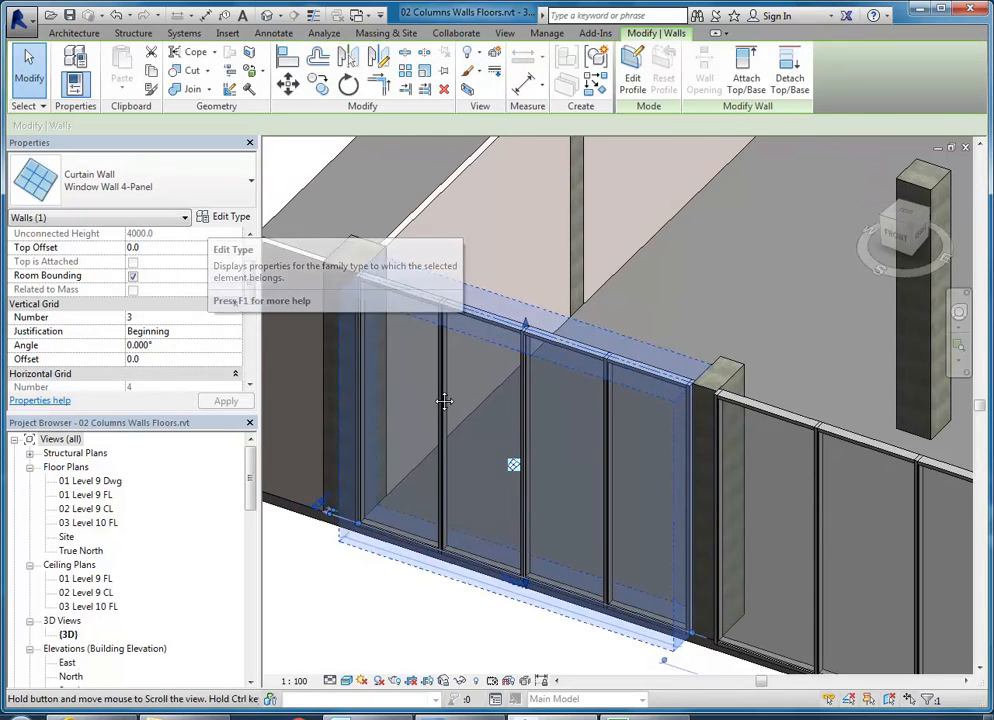
pyautogui.moveTo(444, 402); pyautogui.dragTo(474, 392, button='middle')
pyautogui.click(224, 216)
pyautogui.click(383, 99)
pyautogui.click(383, 100)
pyautogui.click(391, 76)
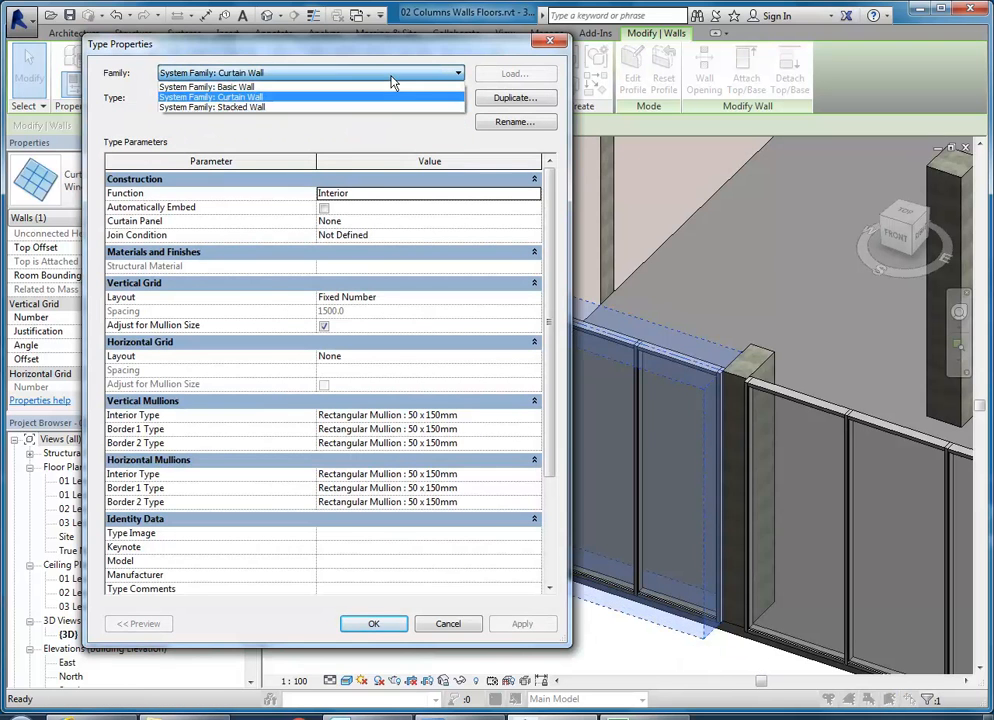
pyautogui.click(212, 107)
pyautogui.click(416, 196)
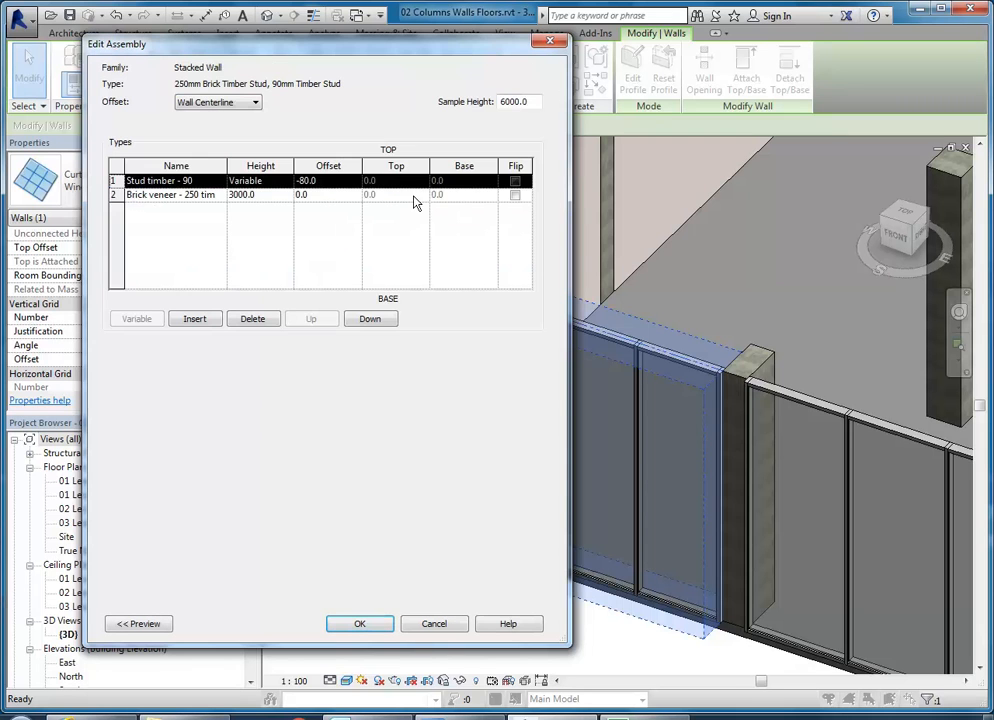
pyautogui.click(434, 624)
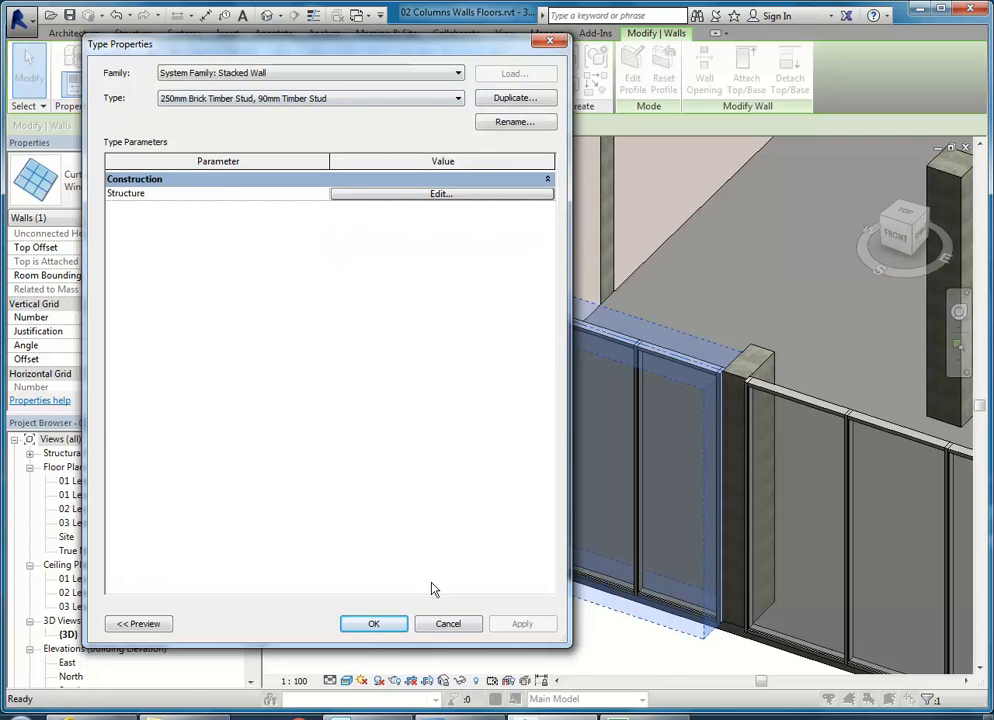
pyautogui.click(448, 624)
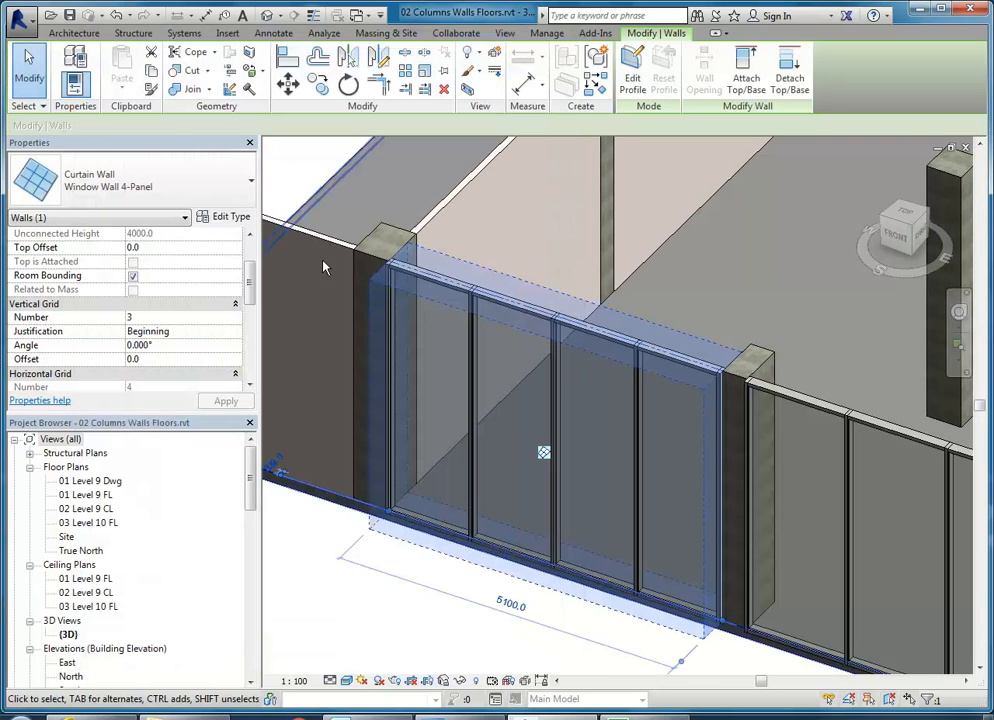
# - Switch the wall's type properties to the Stacked Wall family and open the structure of 250mm Brick Timber Stud, 90mm Timber Stud
pyautogui.click(213, 219)
pyautogui.click(302, 73)
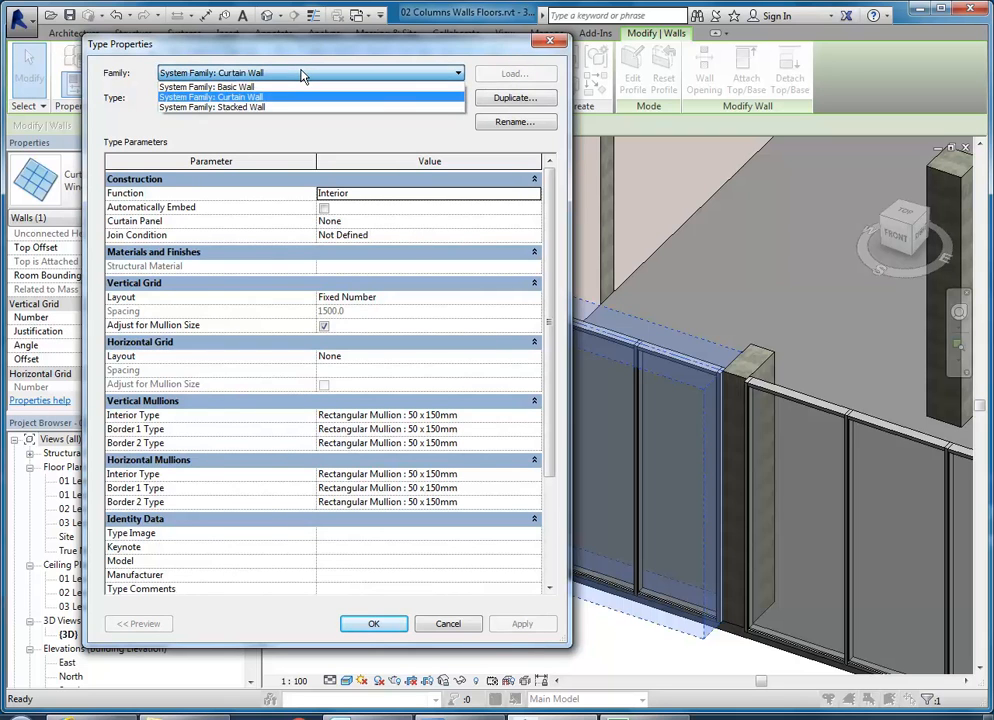
pyautogui.click(302, 74)
pyautogui.click(302, 98)
pyautogui.click(302, 99)
pyautogui.click(292, 73)
pyautogui.click(246, 107)
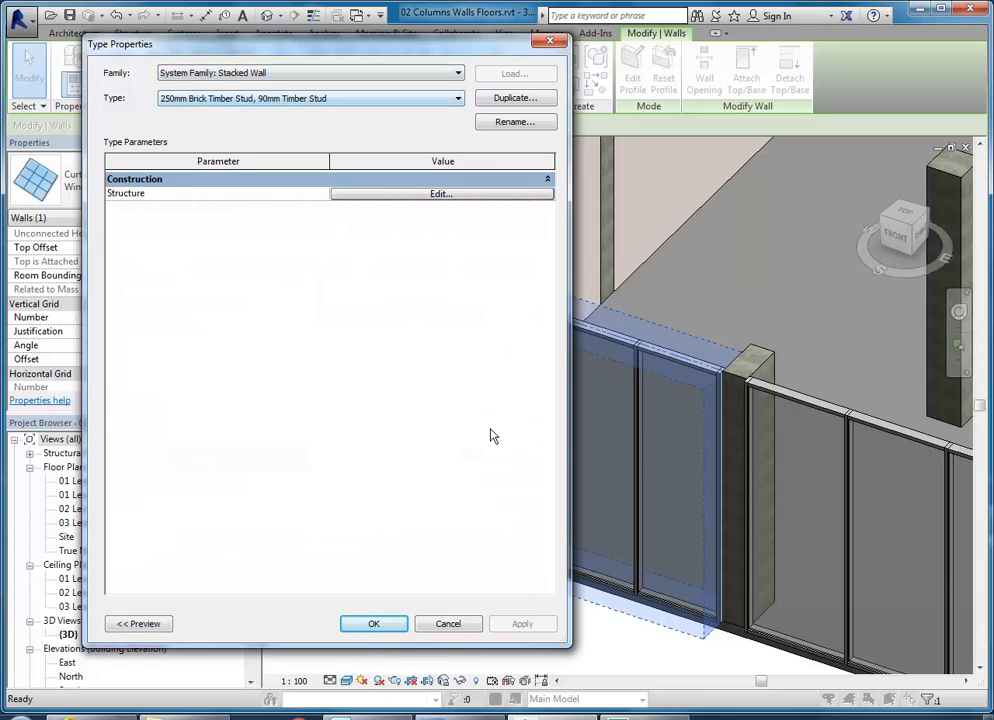
pyautogui.click(420, 196)
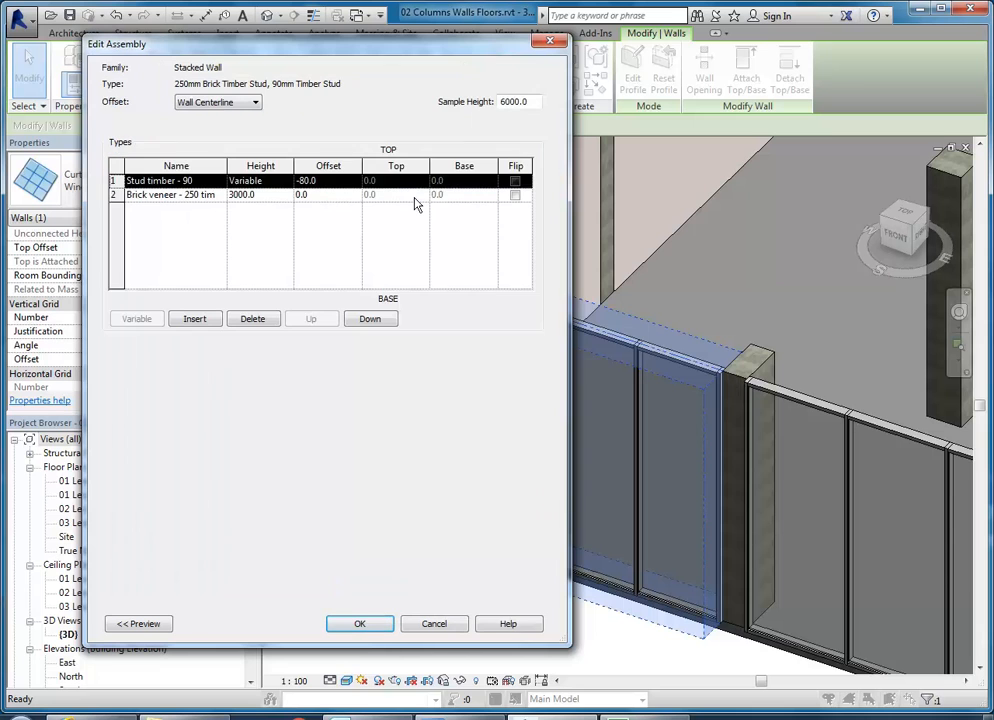
# - Accept the classroom connection request and show the section preview of the stacked wall assembly
pyautogui.click(267, 197)
pyautogui.click(265, 195)
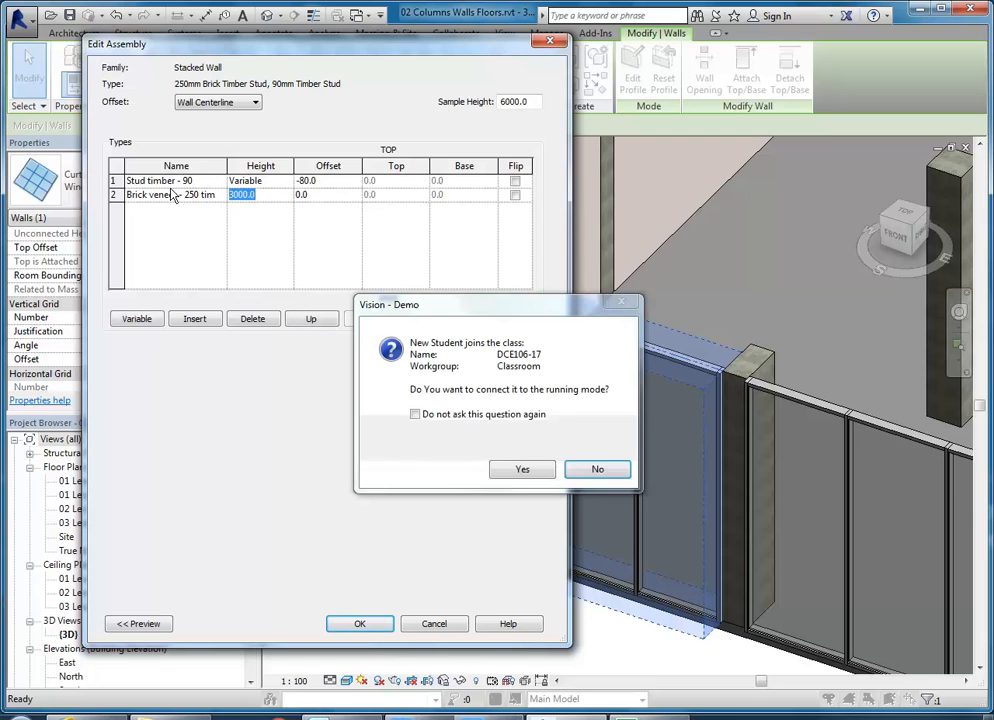
pyautogui.click(518, 470)
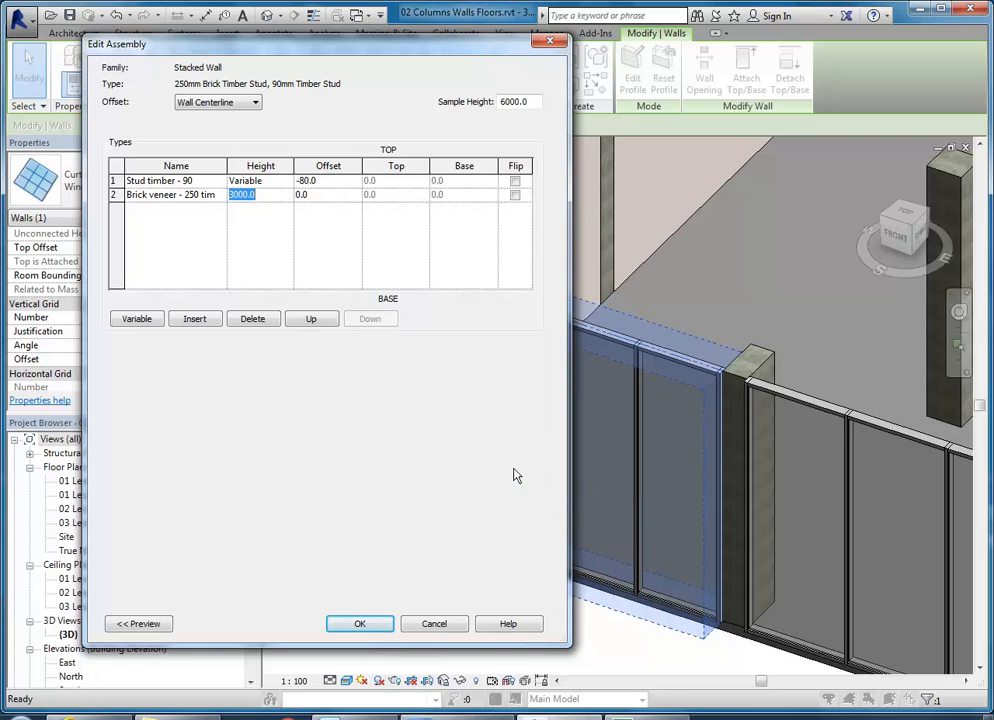
pyautogui.click(165, 182)
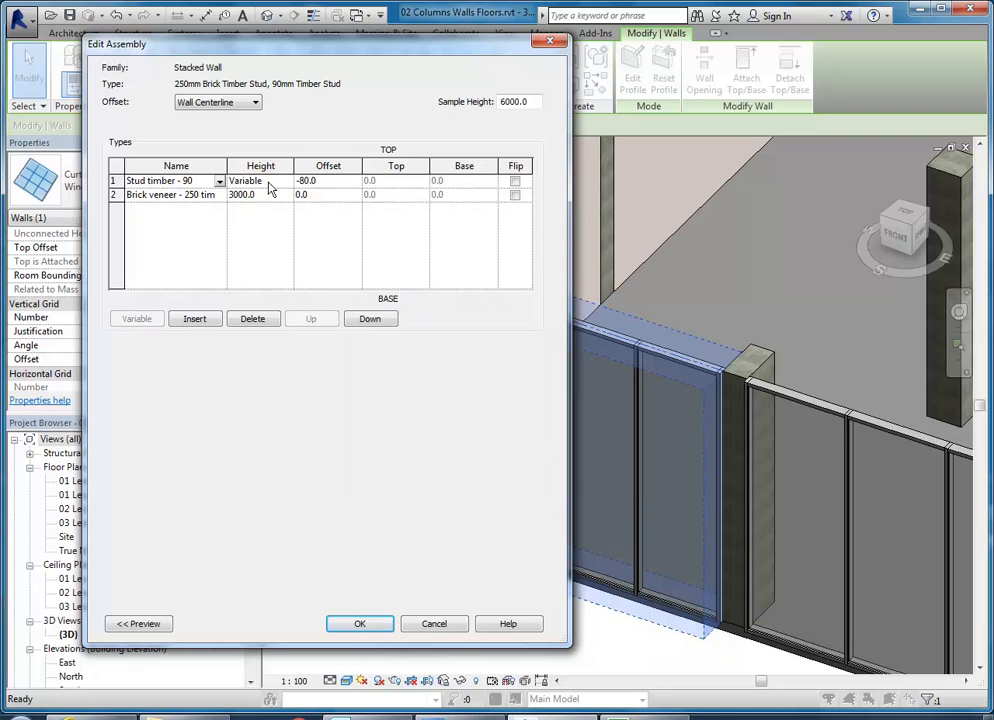
pyautogui.moveTo(371, 52); pyautogui.dragTo(565, 53)
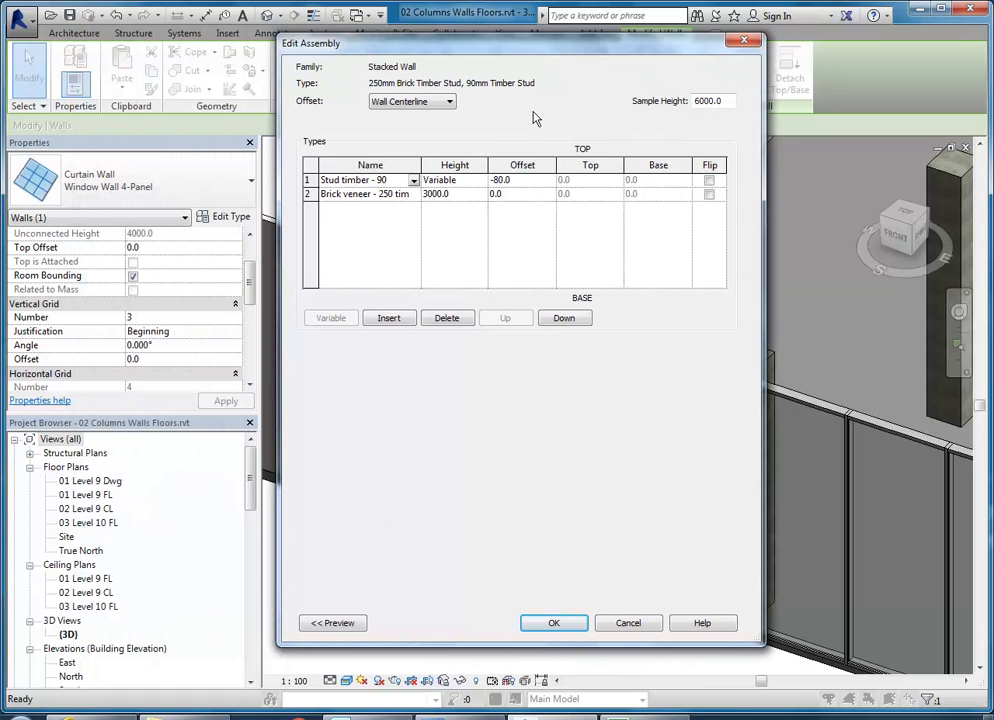
pyautogui.click(336, 626)
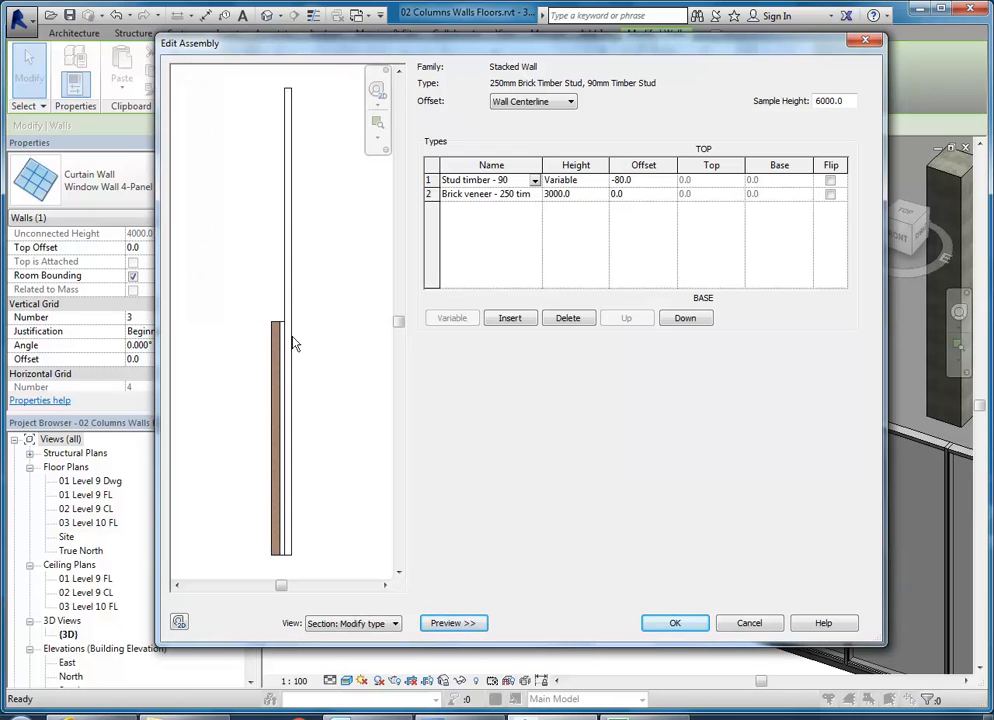
# - Set the stacked wall's lower component to Block veneer - 230 steel
pyautogui.click(498, 194)
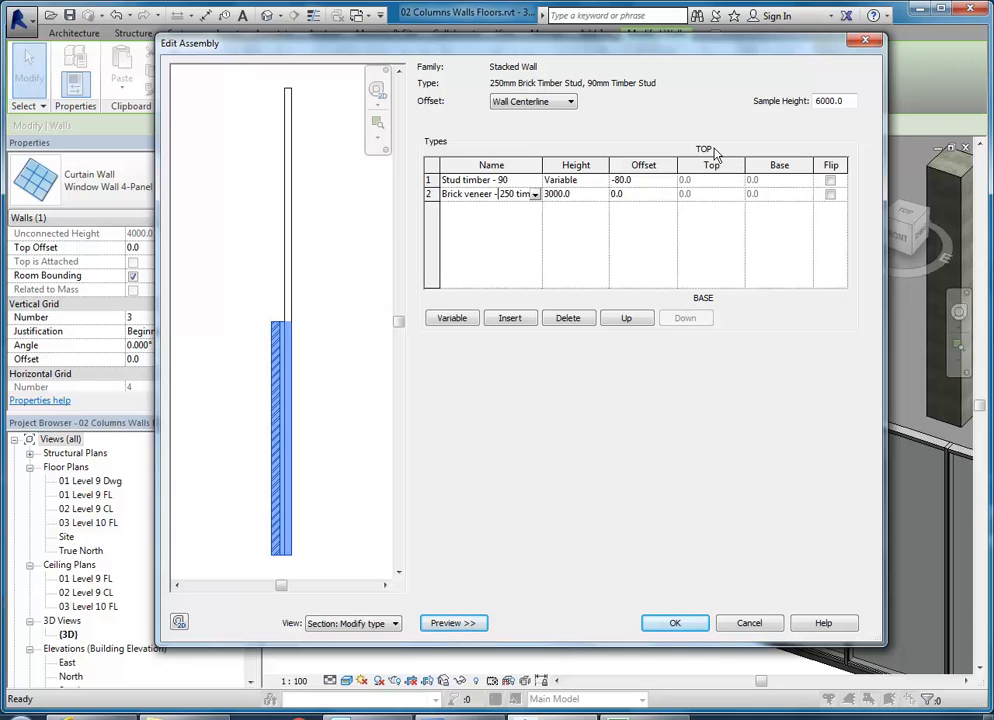
pyautogui.click(535, 194)
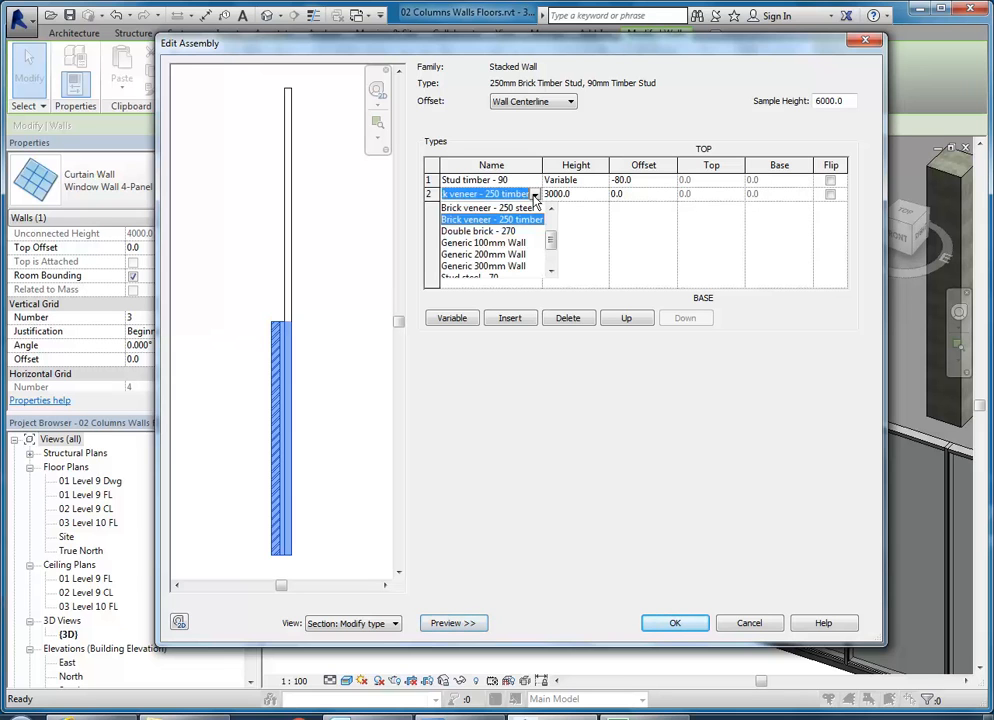
pyautogui.moveTo(550, 244)
pyautogui.mouseDown()
pyautogui.moveTo(550, 261)
pyautogui.moveTo(551, 224)
pyautogui.mouseUp()
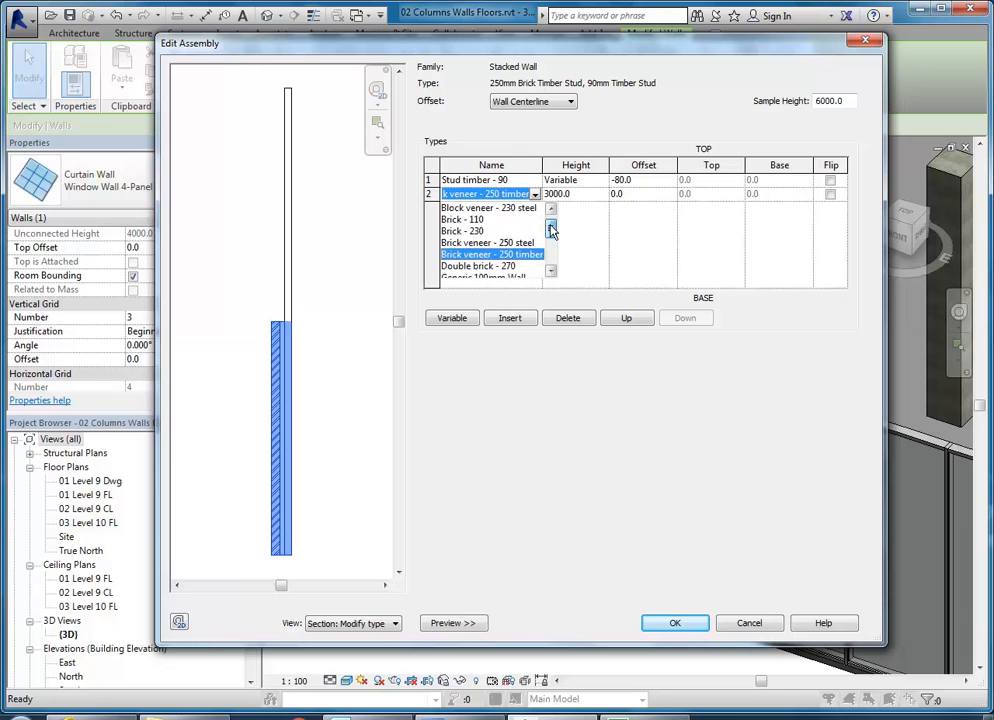
pyautogui.click(484, 220)
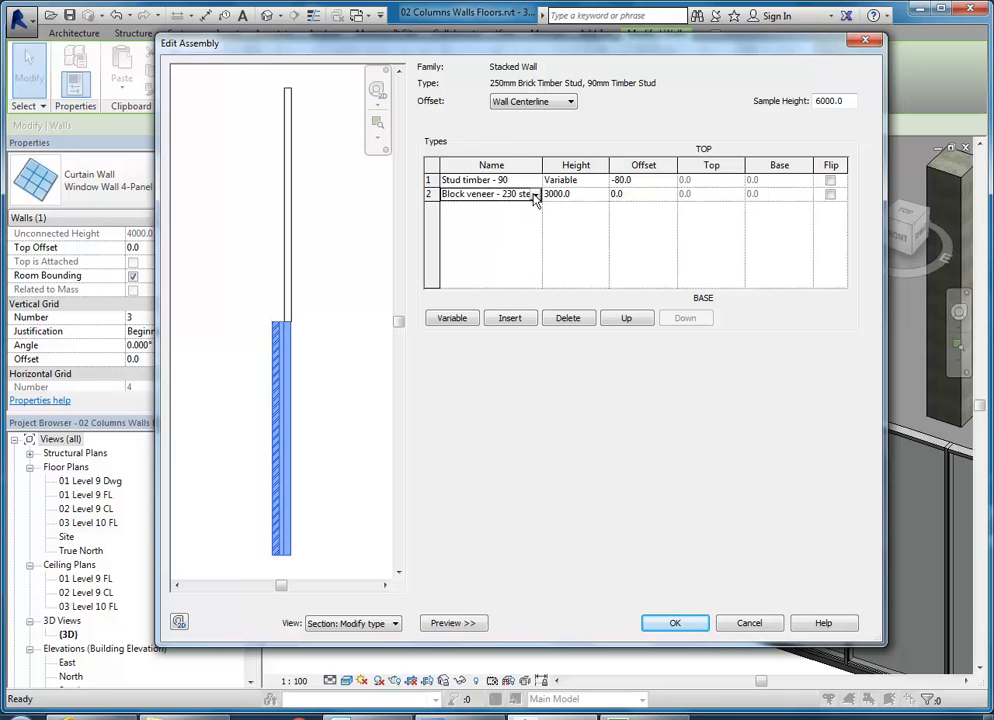
# - Set the stacked wall's lower component to Generic 200mm Wall
pyautogui.click(535, 194)
pyautogui.moveTo(550, 222); pyautogui.dragTo(555, 245)
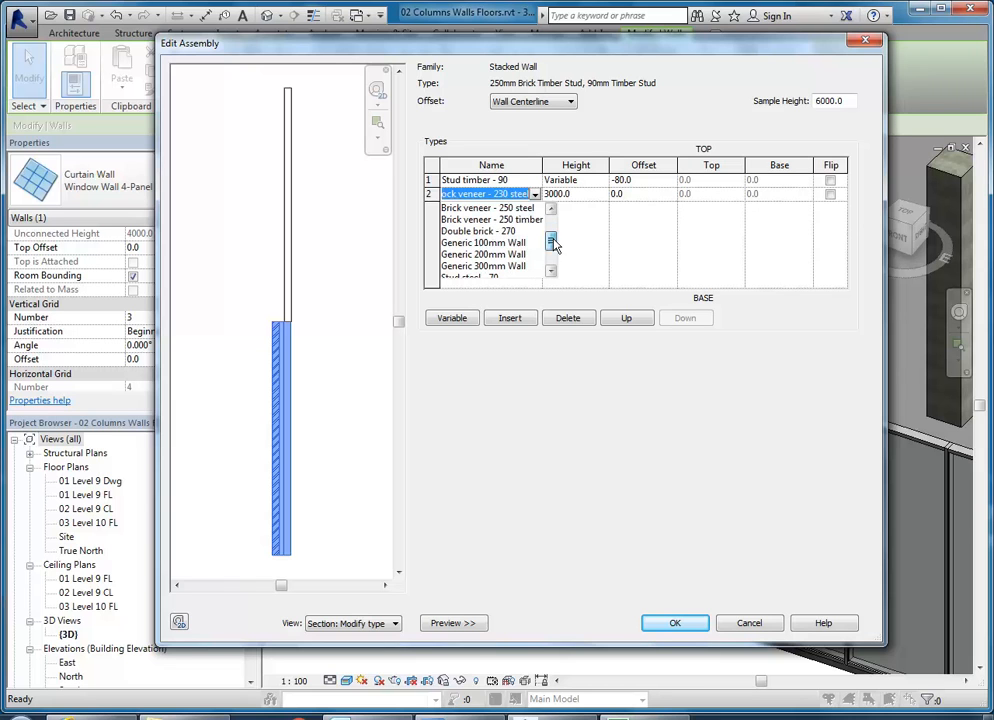
pyautogui.scroll(-1, 548, 246)
pyautogui.scroll(1, 550, 246)
pyautogui.click(487, 249)
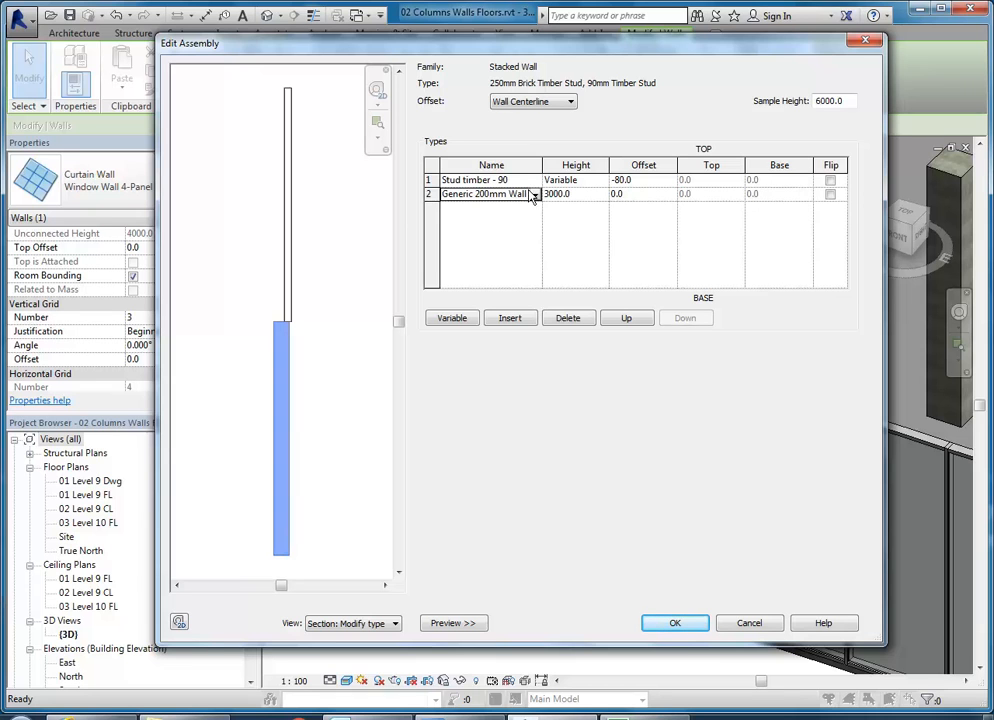
# - Examine the wall types offered for the stacked wall's upper component, along with its height, offset value and the assembly's offset reference
pyautogui.click(516, 181)
pyautogui.click(535, 181)
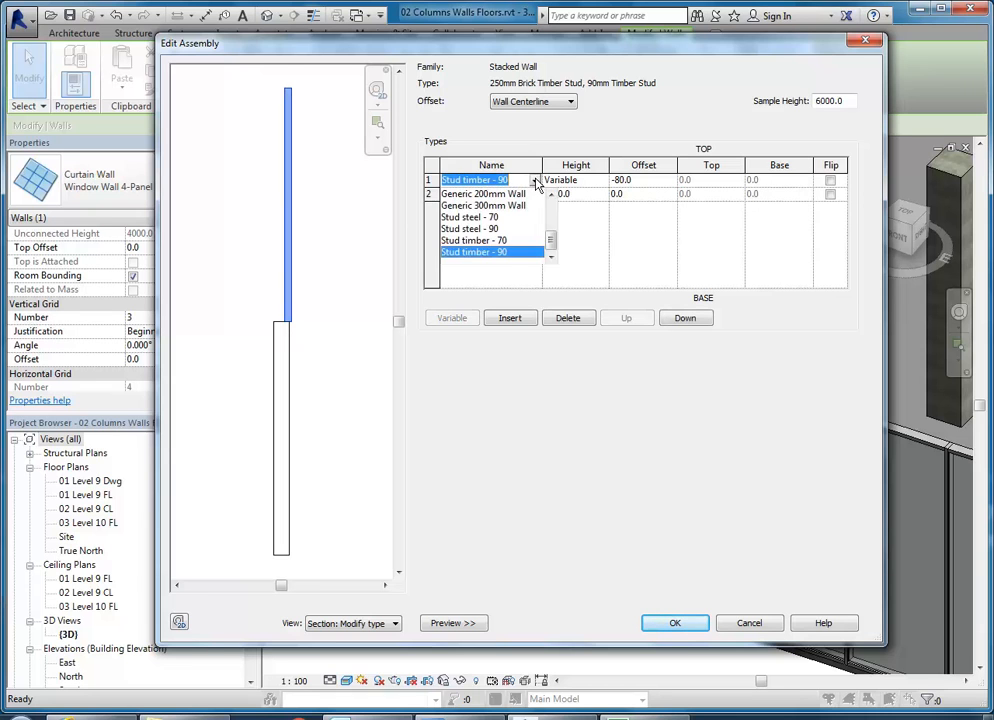
pyautogui.moveTo(552, 241)
pyautogui.mouseDown()
pyautogui.moveTo(552, 204)
pyautogui.moveTo(551, 263)
pyautogui.mouseUp()
pyautogui.click(516, 182)
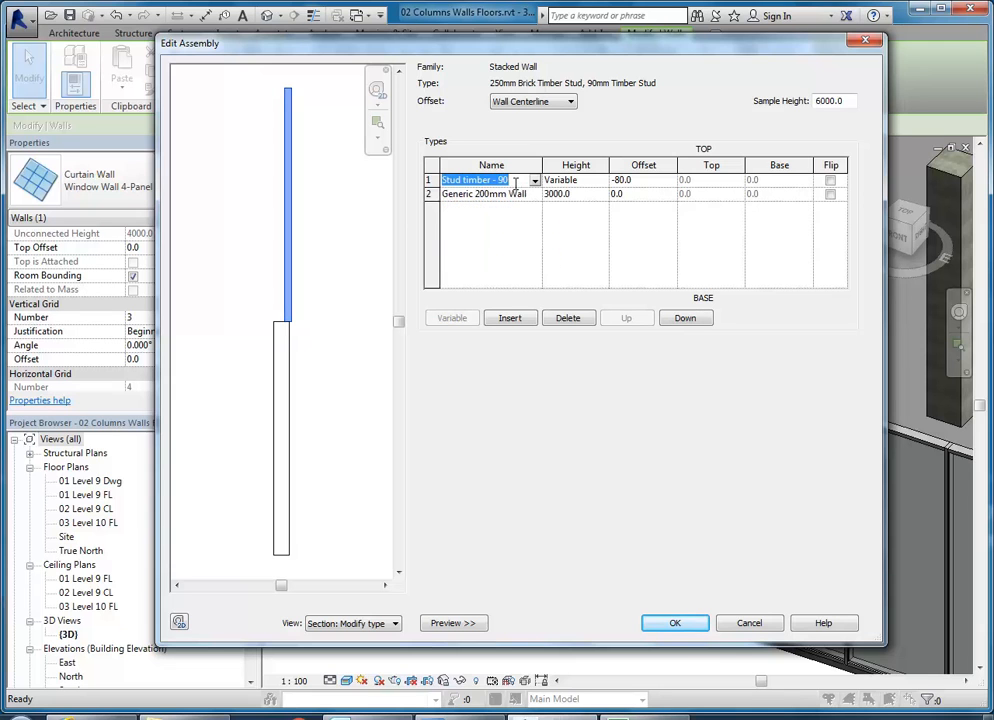
pyautogui.click(580, 179)
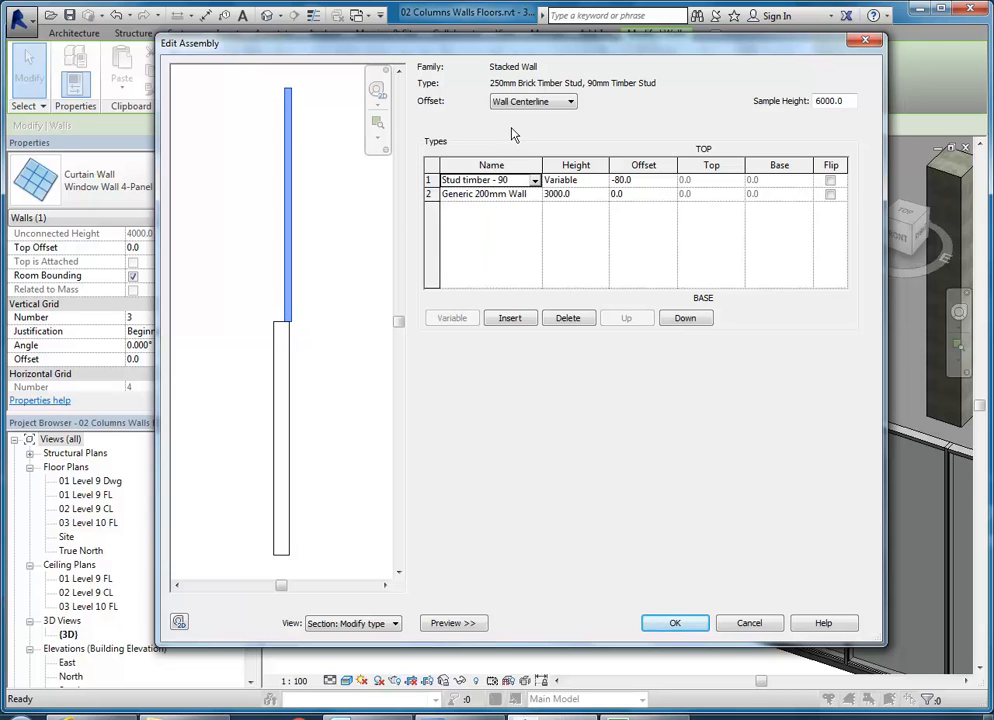
pyautogui.click(532, 102)
pyautogui.click(532, 104)
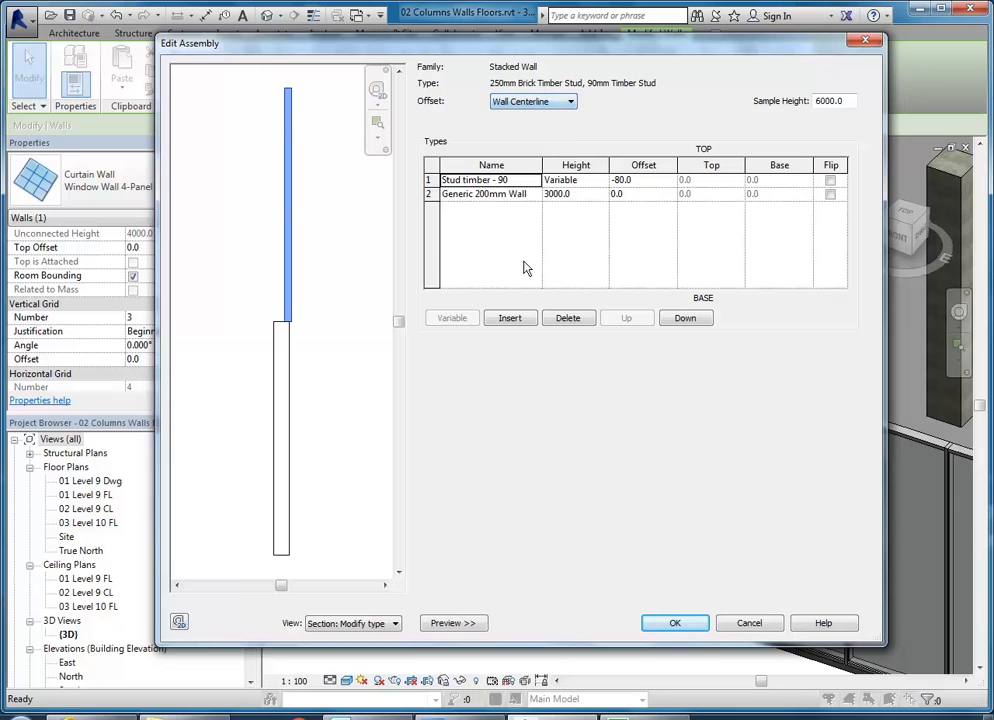
pyautogui.click(537, 190)
pyautogui.click(535, 182)
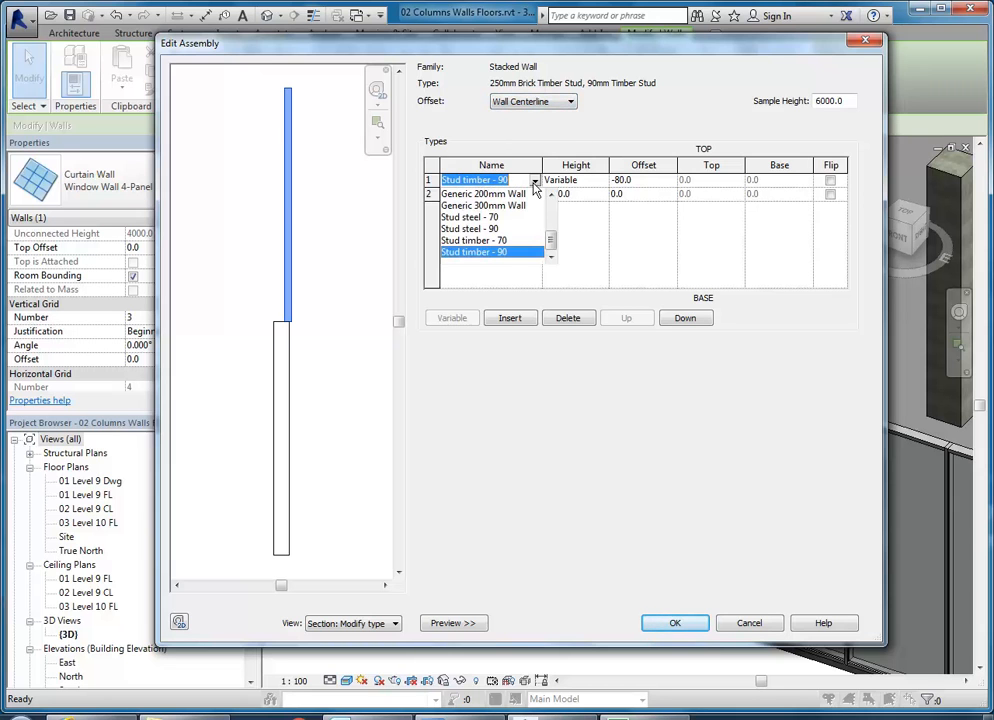
pyautogui.click(514, 181)
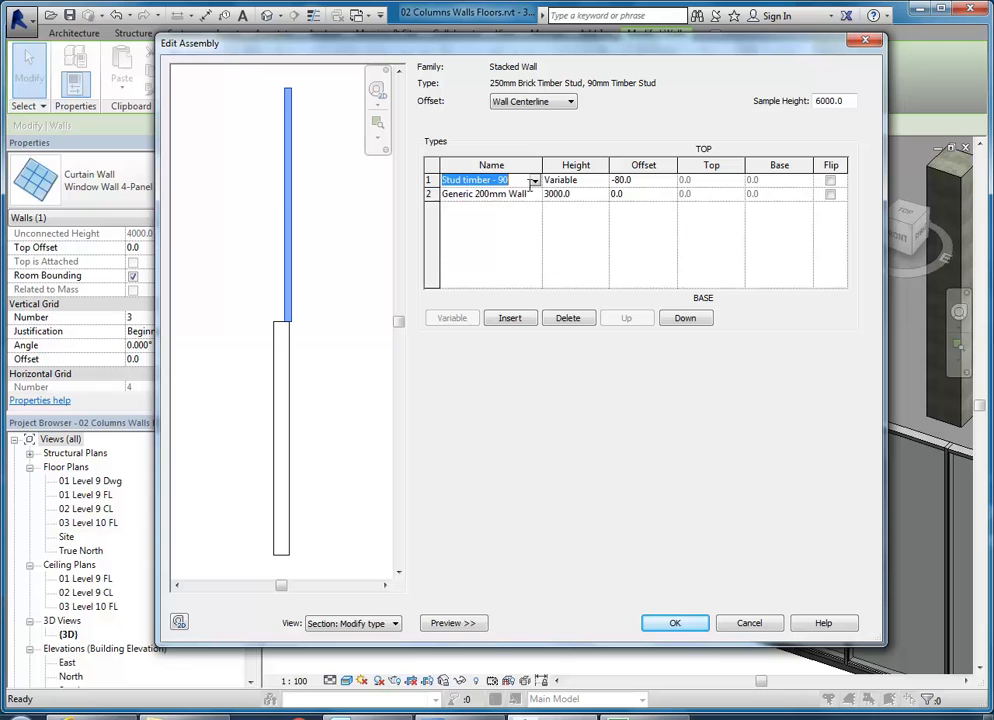
pyautogui.click(535, 181)
pyautogui.moveTo(553, 245); pyautogui.dragTo(553, 208)
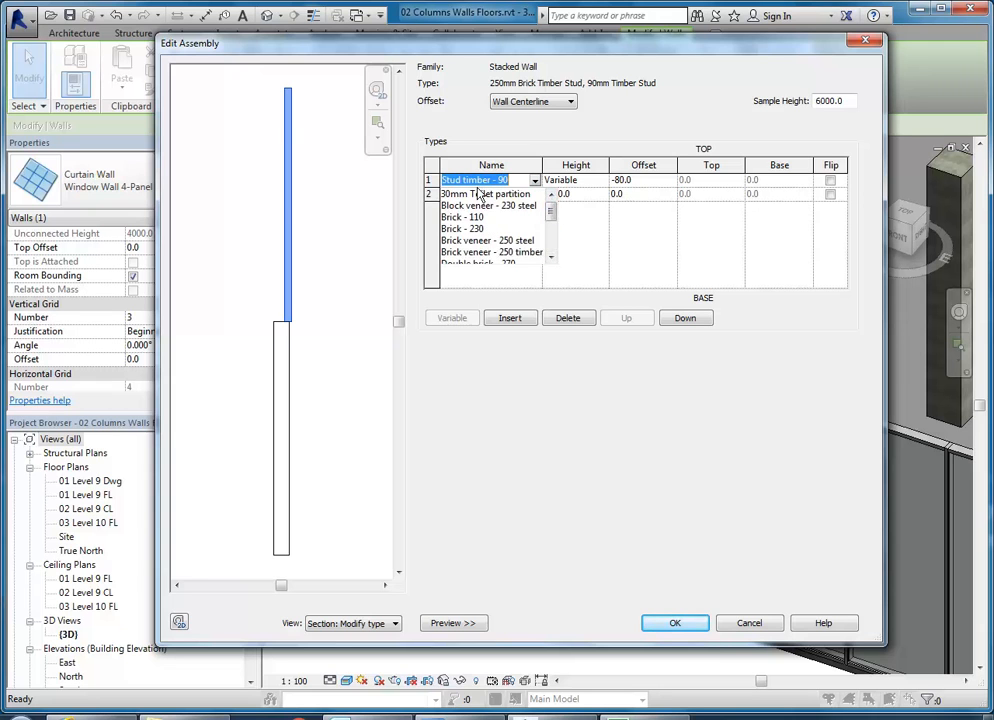
pyautogui.moveTo(551, 212)
pyautogui.mouseDown()
pyautogui.moveTo(551, 250)
pyautogui.moveTo(550, 191)
pyautogui.mouseUp()
pyautogui.click(514, 180)
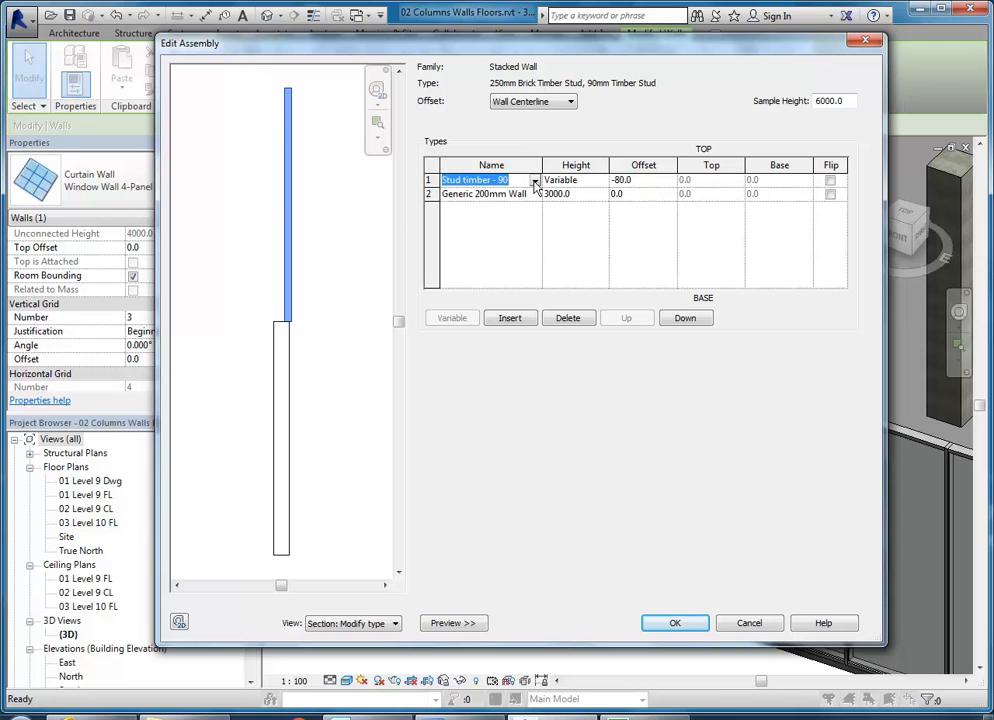
pyautogui.click(535, 183)
pyautogui.click(535, 183)
pyautogui.click(582, 182)
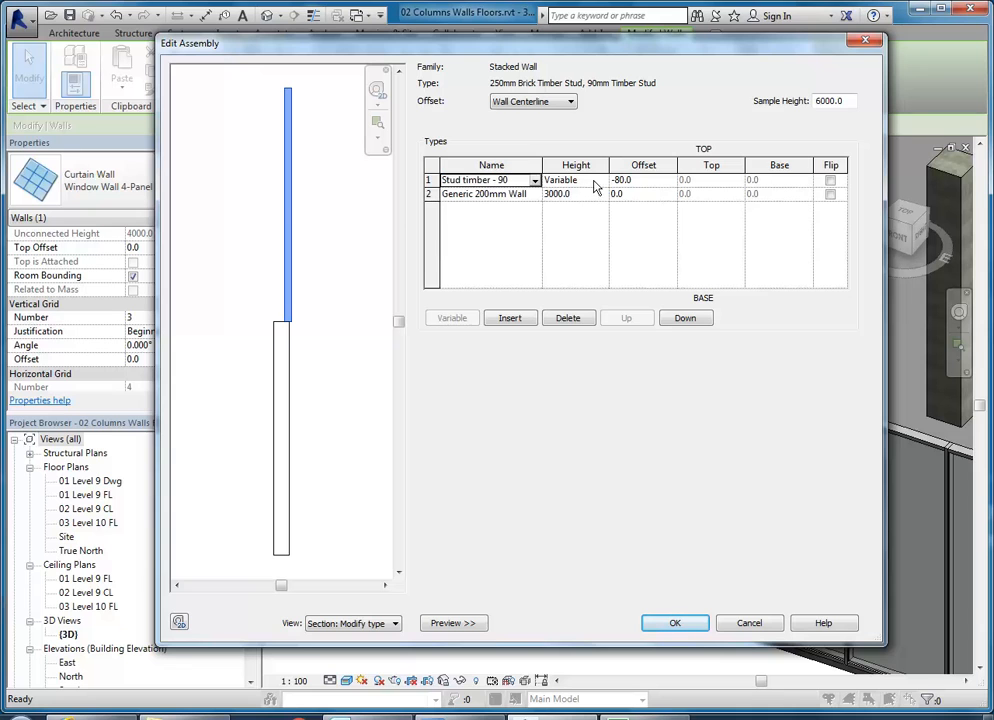
pyautogui.click(645, 180)
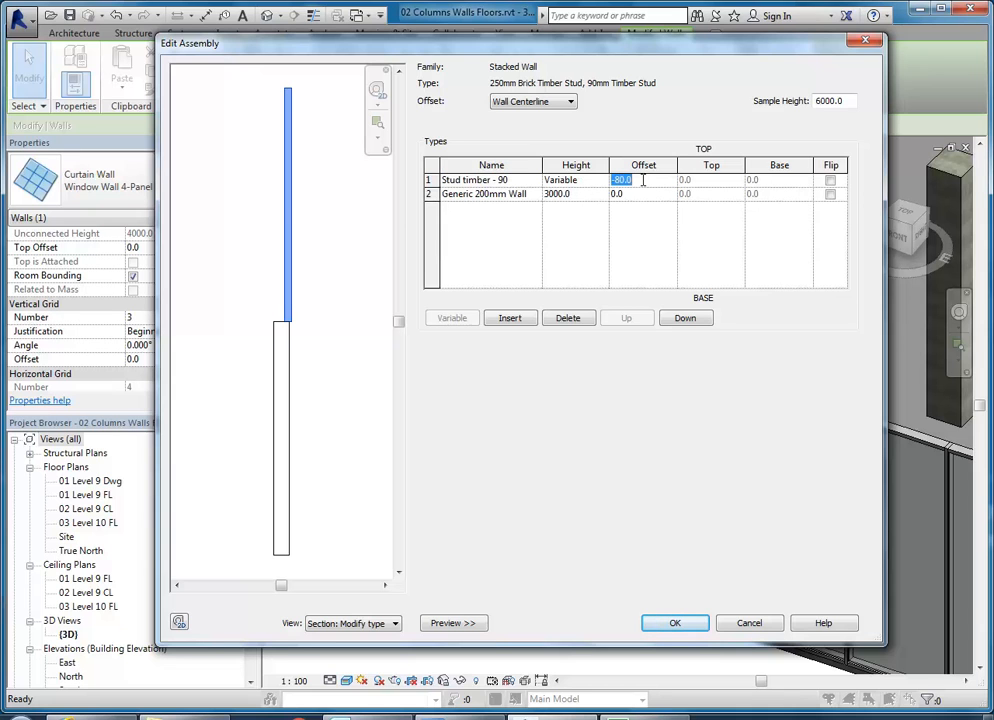
# - Discard the stacked wall assembly and type property changes, returning to the selected curtain wall in the 3D view
pyautogui.click(490, 194)
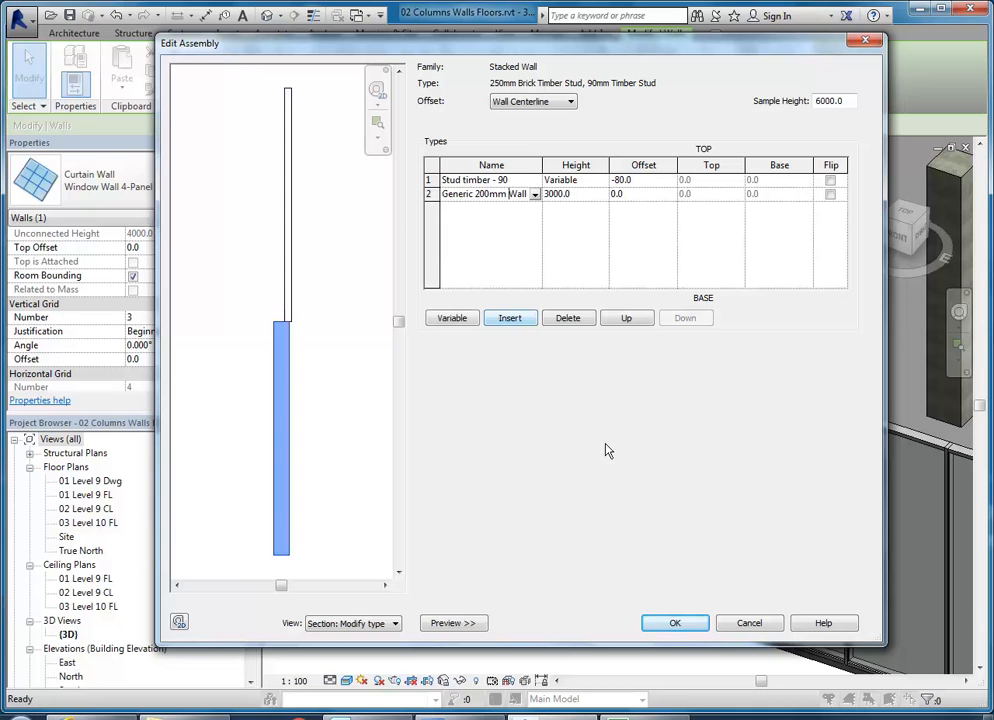
pyautogui.click(749, 623)
pyautogui.click(763, 630)
# - Set the base offset of the selected four-panel curtain wall between the two columns to 1000
pyautogui.scroll(-1, 424, 289)
pyautogui.moveTo(402, 318); pyautogui.dragTo(488, 321, button='middle')
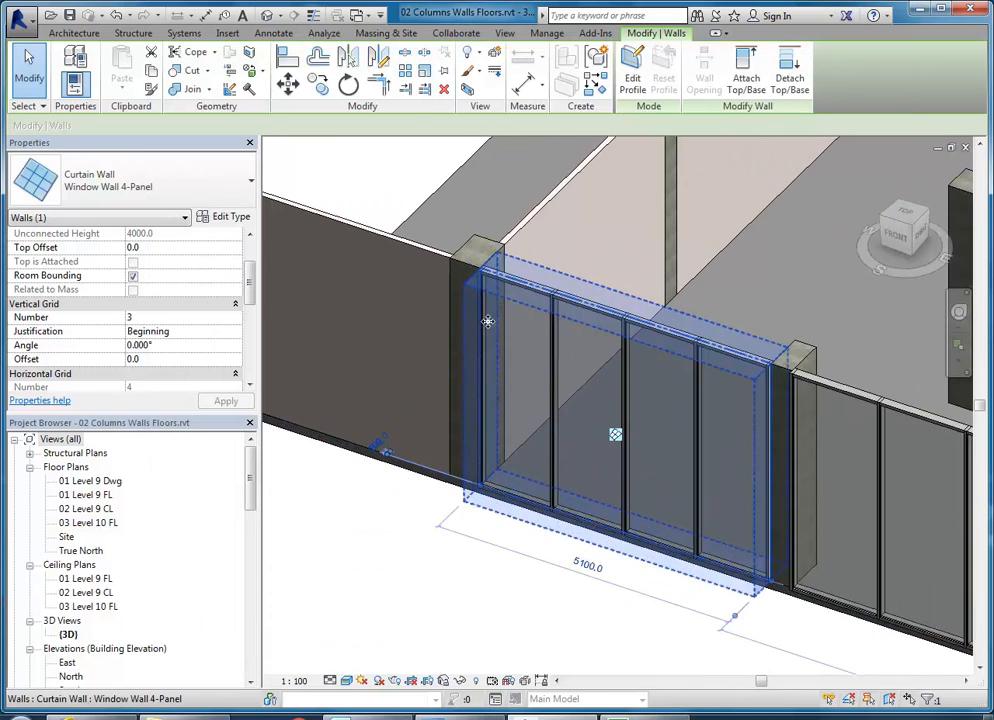
pyautogui.moveTo(544, 287); pyautogui.dragTo(440, 282, button='middle')
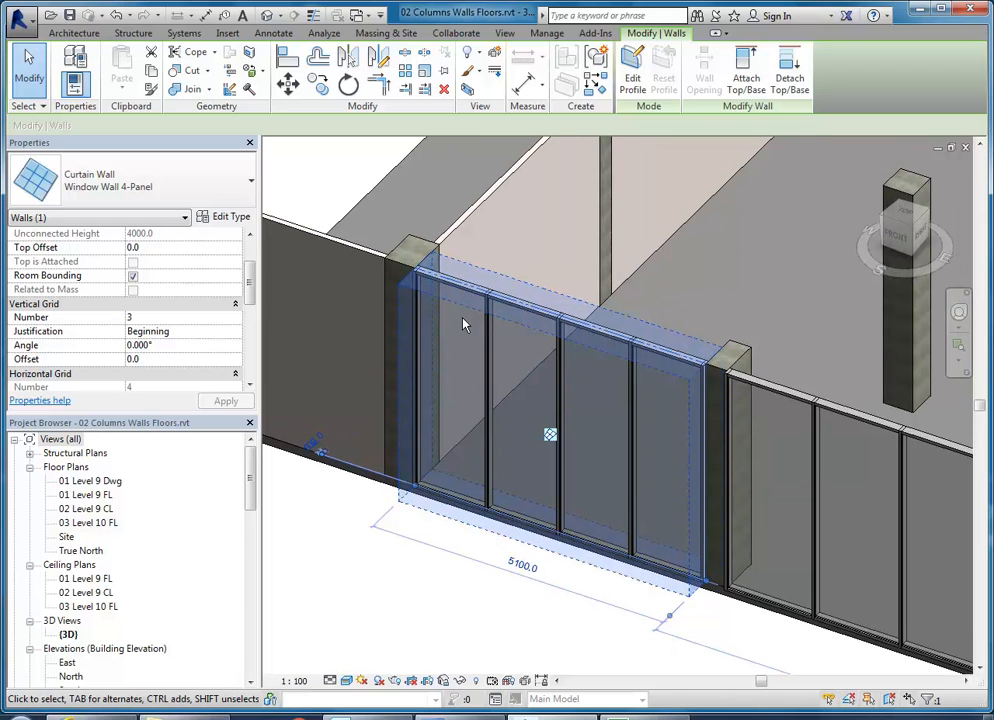
pyautogui.moveTo(476, 619); pyautogui.dragTo(433, 588, button='middle')
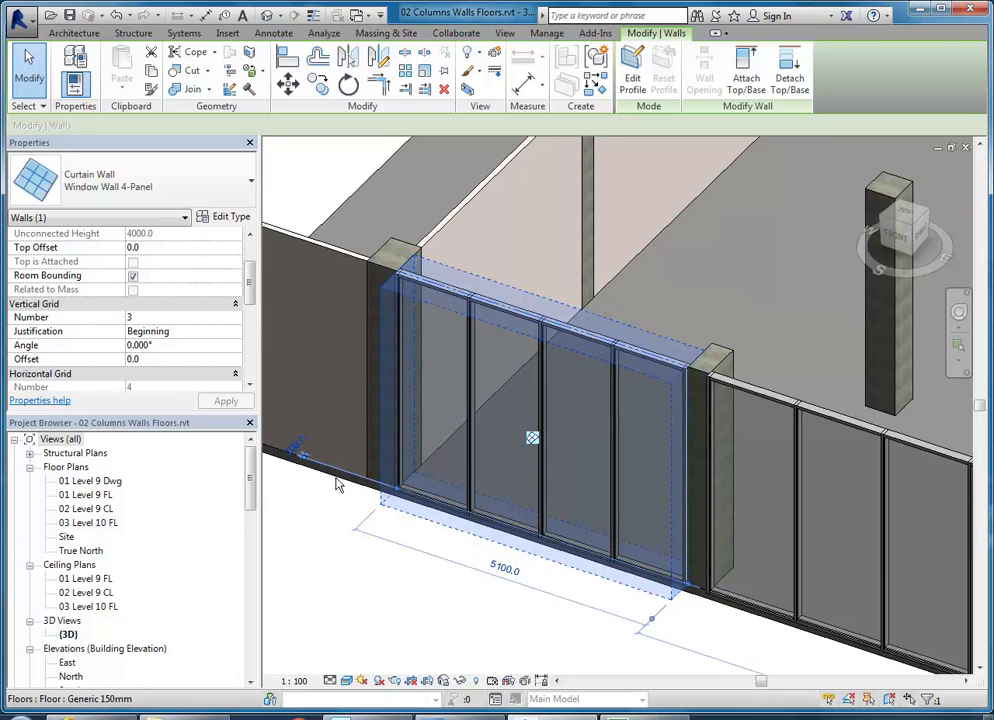
pyautogui.scroll(3, 160, 280)
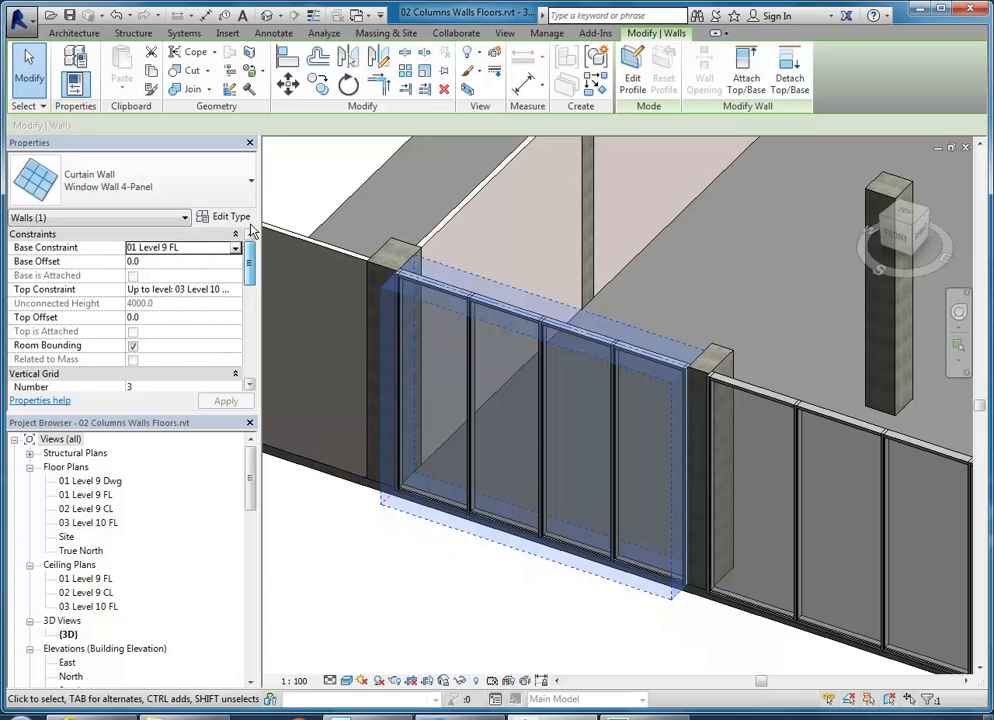
pyautogui.click(148, 261)
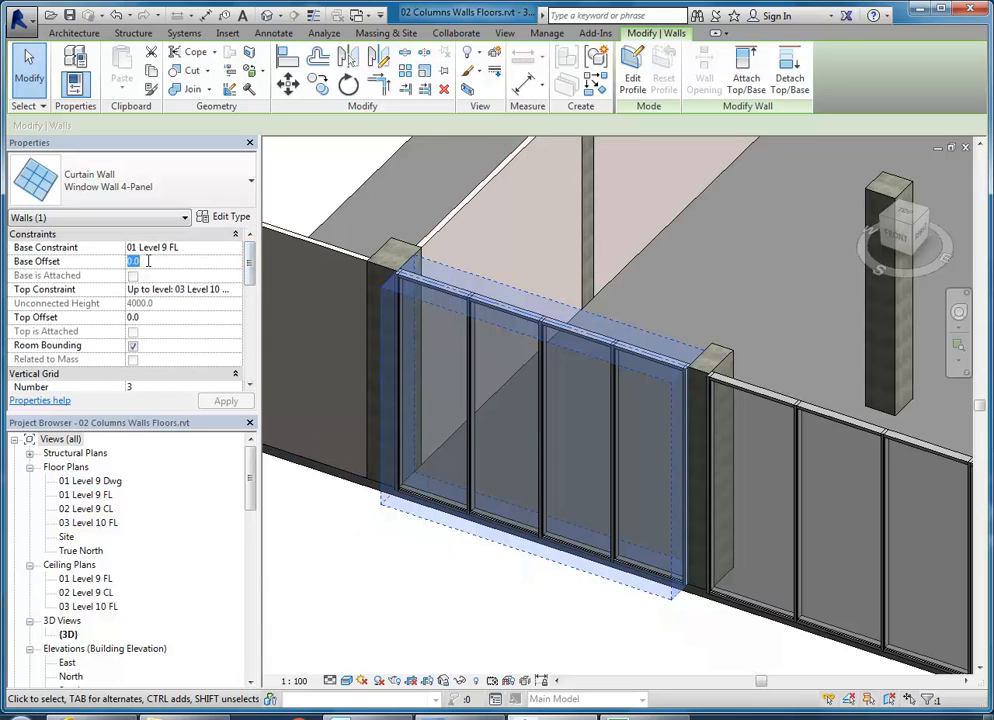
pyautogui.write('1000')
pyautogui.press('Return')
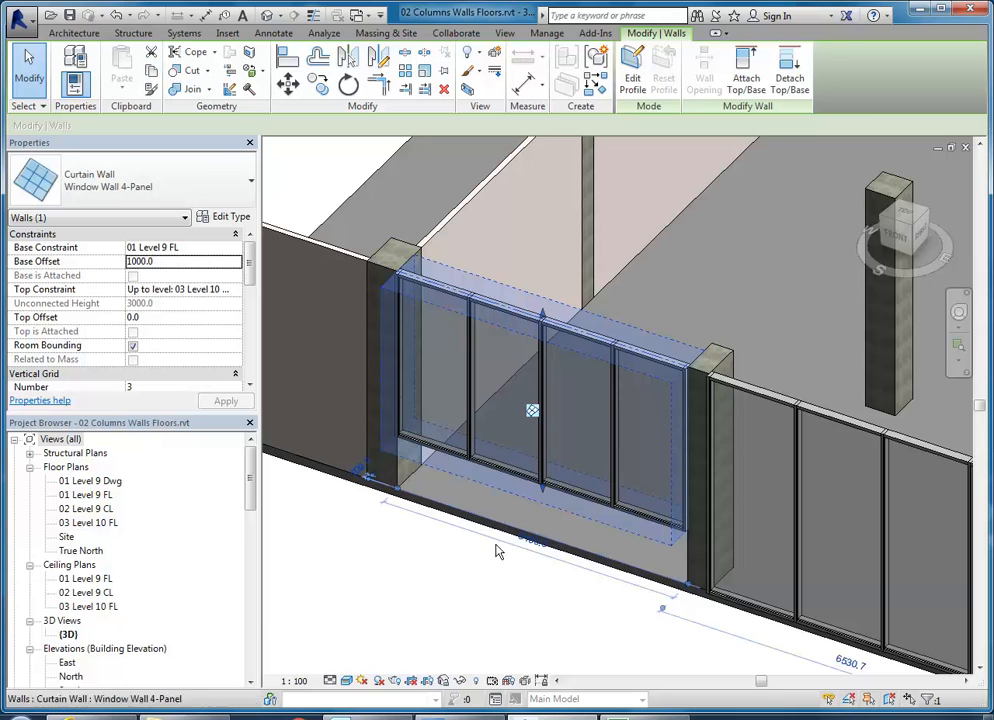
# - Copy the raised curtain wall to the clipboard and paste it aligned to the same place
pyautogui.click(150, 70)
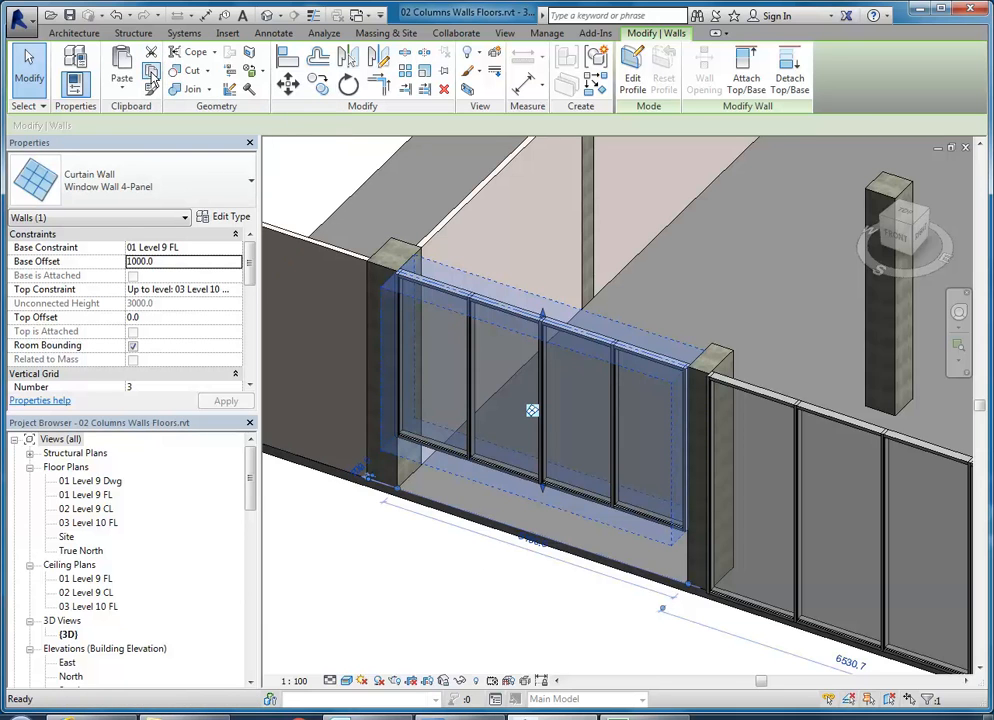
pyautogui.click(123, 92)
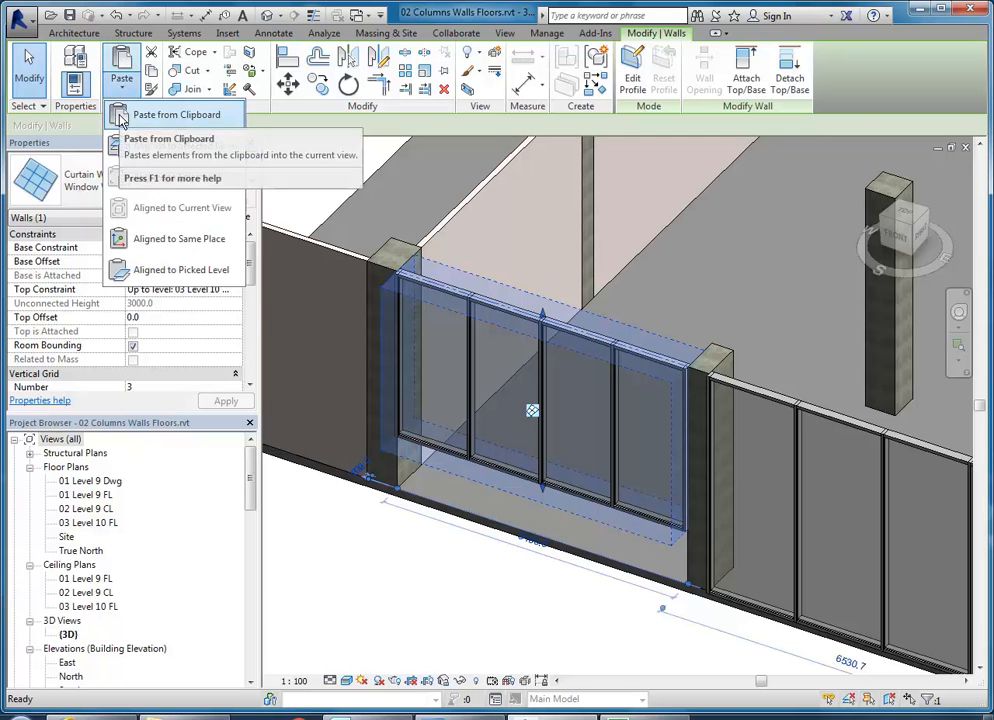
pyautogui.click(137, 244)
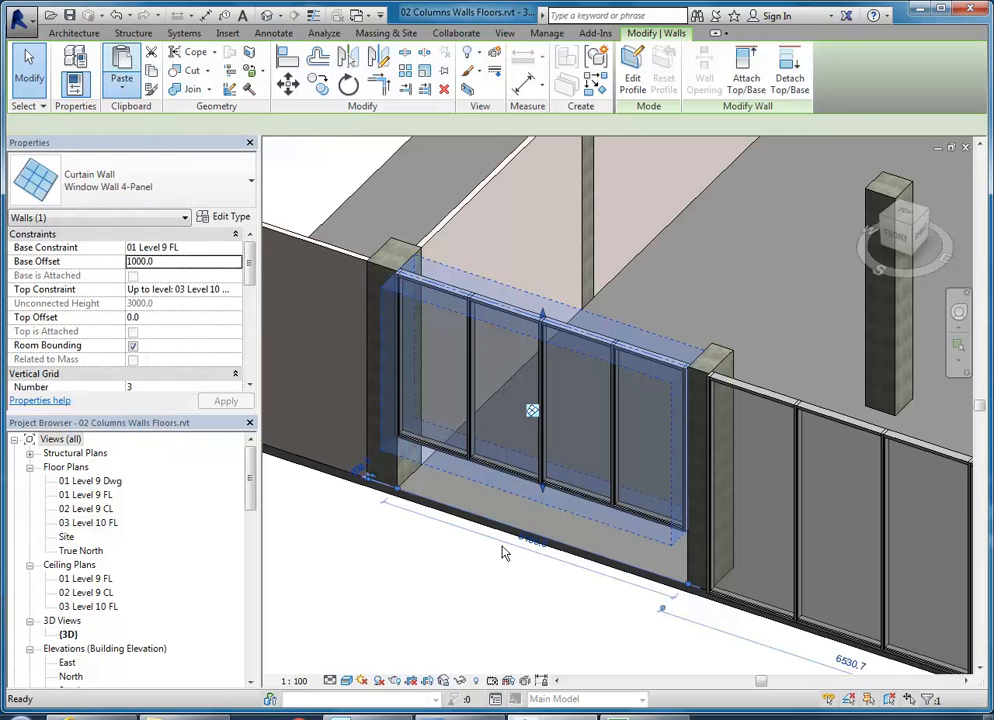
# - Set the pasted wall's base offset to 0, its top constraint to Unconnected and its unconnected height to 1000
pyautogui.moveTo(592, 540)
pyautogui.mouseDown(button='middle')
pyautogui.moveTo(546, 517)
pyautogui.moveTo(580, 534)
pyautogui.mouseUp(button='middle')
pyautogui.click(186, 262)
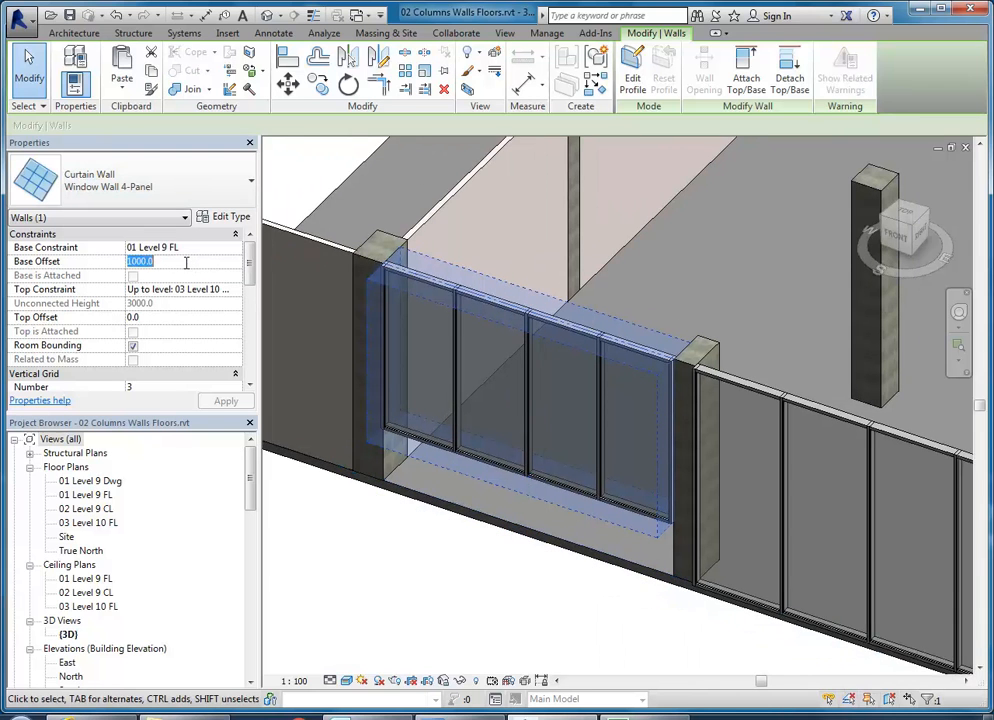
pyautogui.write('0.0')
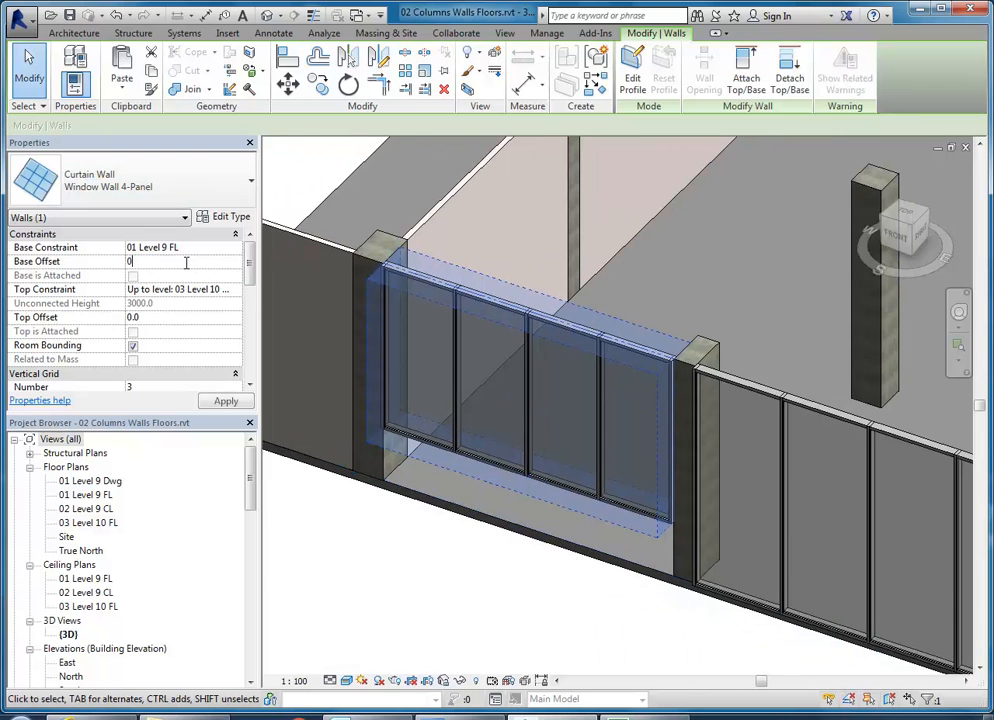
pyautogui.click(159, 318)
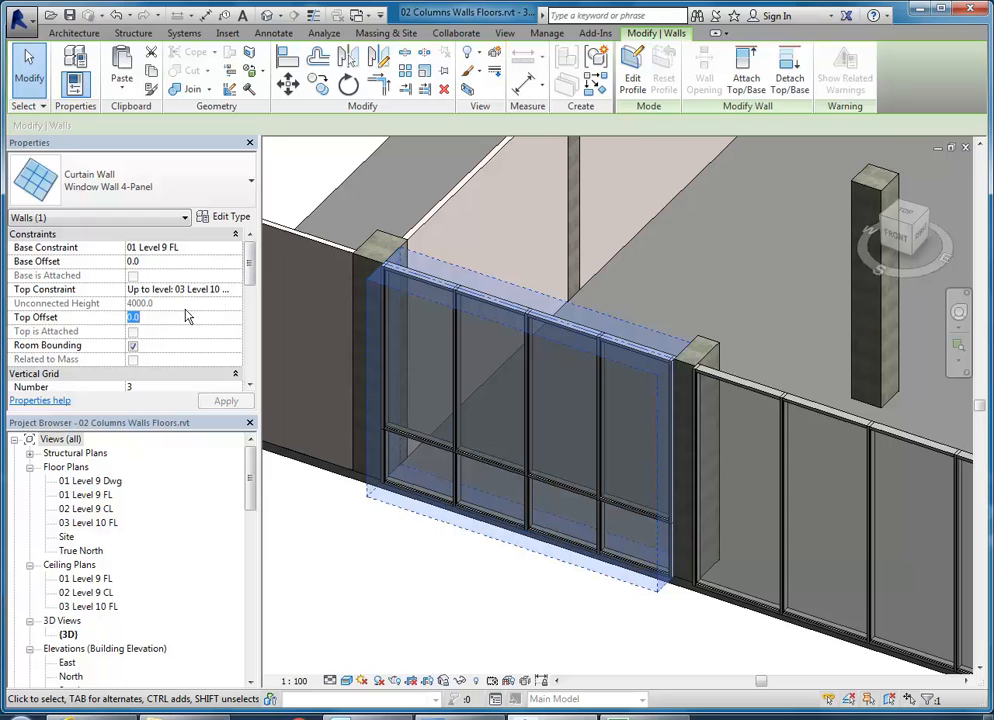
pyautogui.click(176, 289)
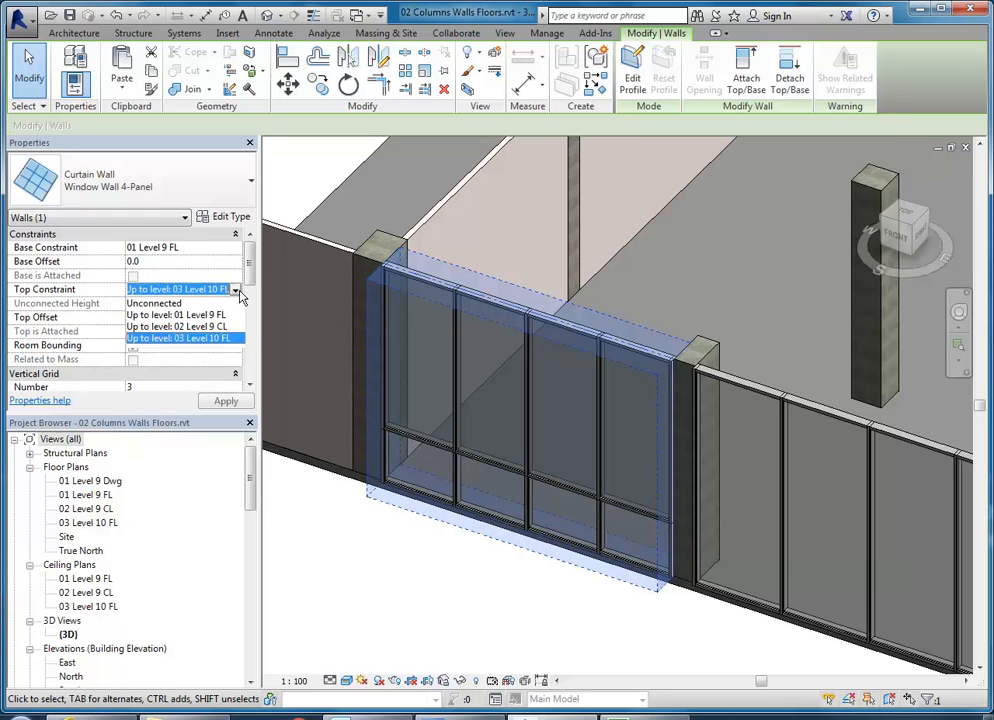
pyautogui.click(157, 304)
pyautogui.click(162, 303)
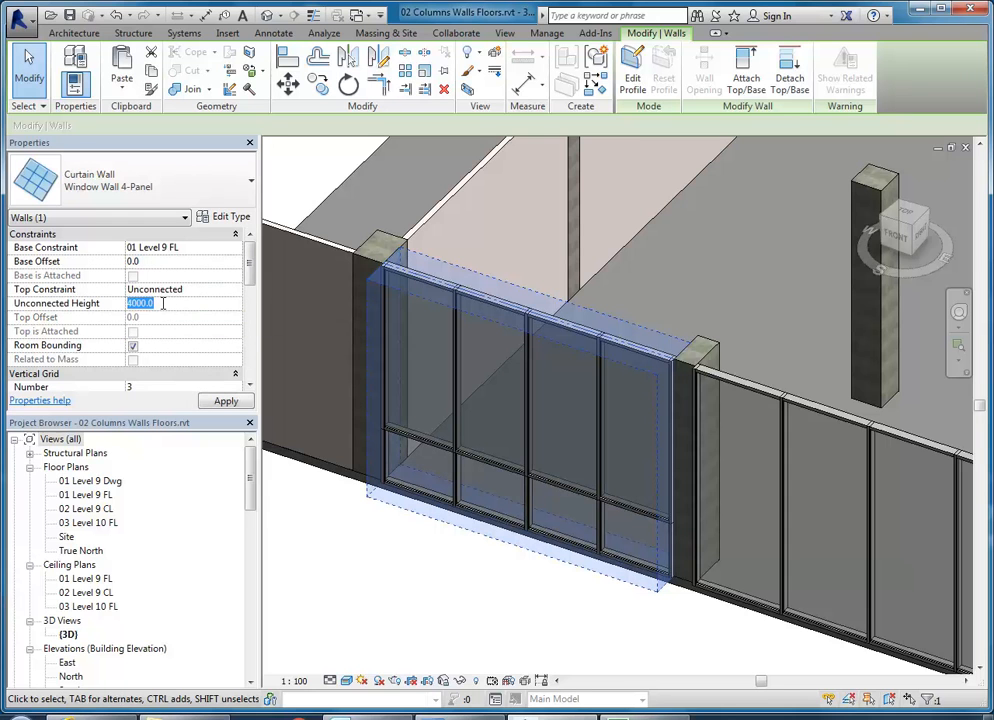
pyautogui.write('1000')
pyautogui.press('Return')
# - Change the 1000 mm high pasted wall's type to Basic Wall Generic 200mm Wall and deselect it
pyautogui.scroll(1, 425, 542)
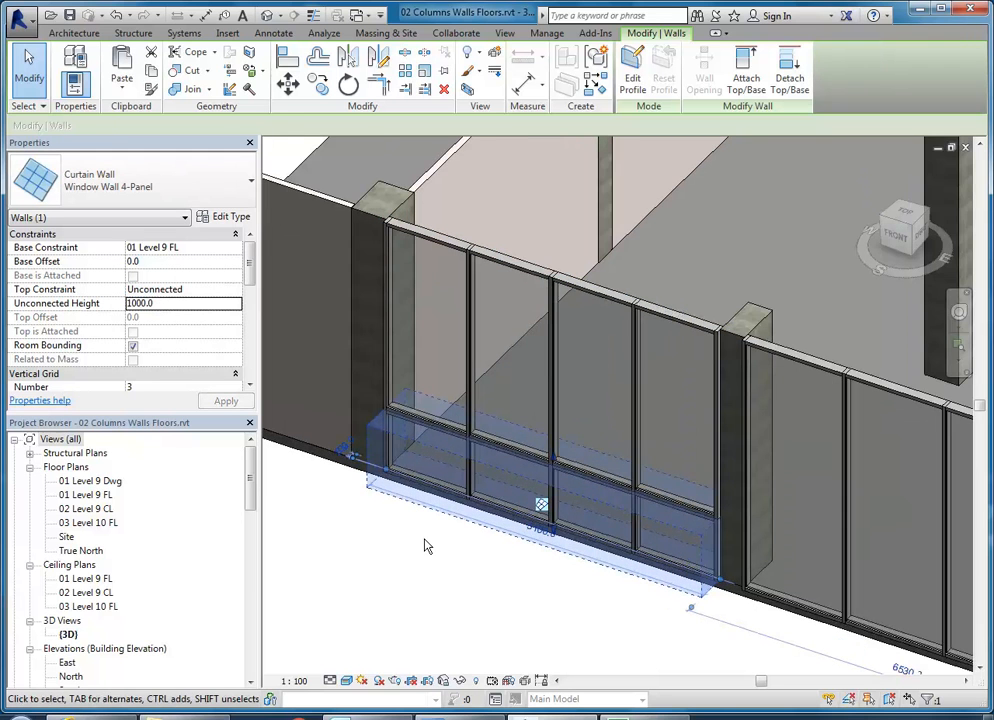
pyautogui.click(188, 183)
pyautogui.scroll(1, 170, 295)
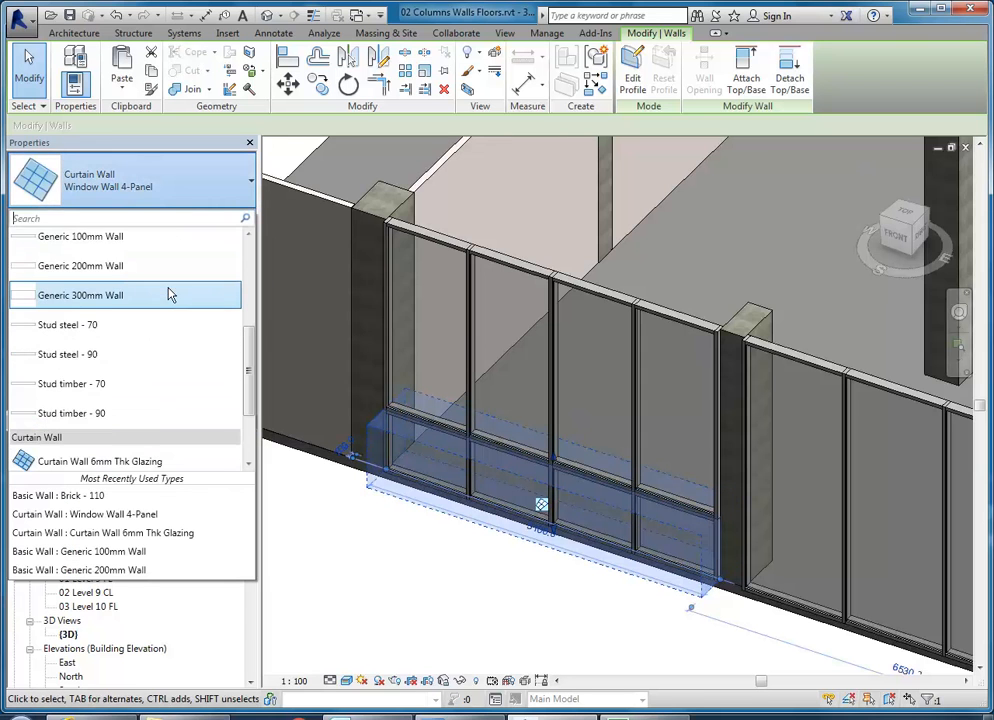
pyautogui.click(110, 265)
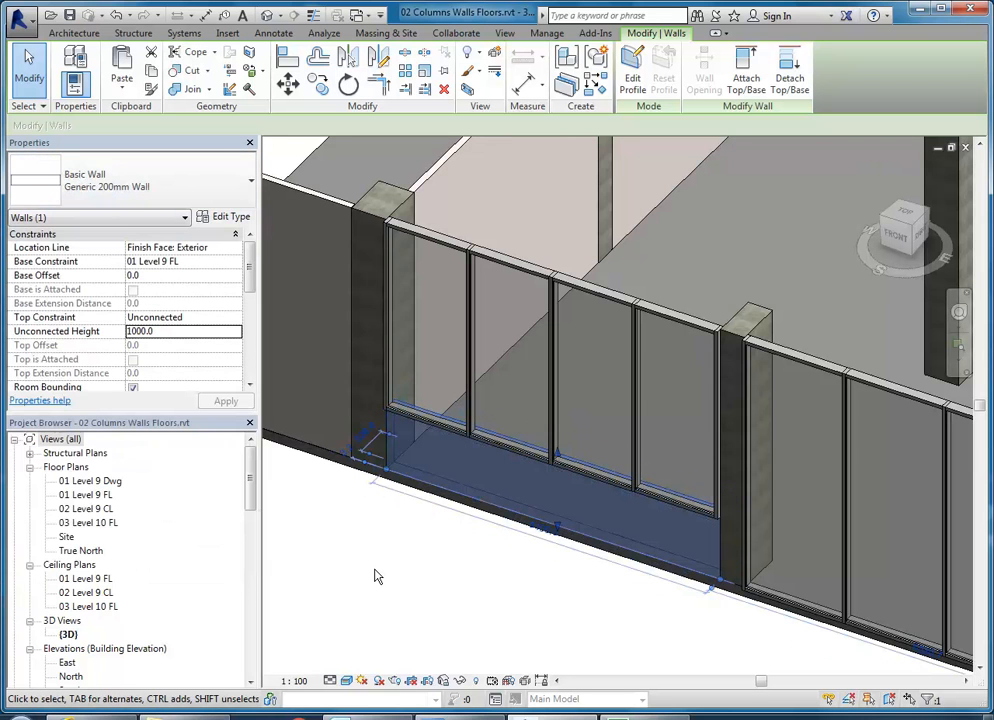
pyautogui.click(449, 619)
# - Inspect the raised curtain wall and the low solid wall beneath it from several angles in the 3D view
pyautogui.keyDown('shift'); pyautogui.moveTo(530, 617); pyautogui.dragTo(629, 642, button='middle'); pyautogui.keyUp('shift')
pyautogui.scroll(-1, 452, 562)
pyautogui.moveTo(350, 463); pyautogui.dragTo(419, 592, button='middle')
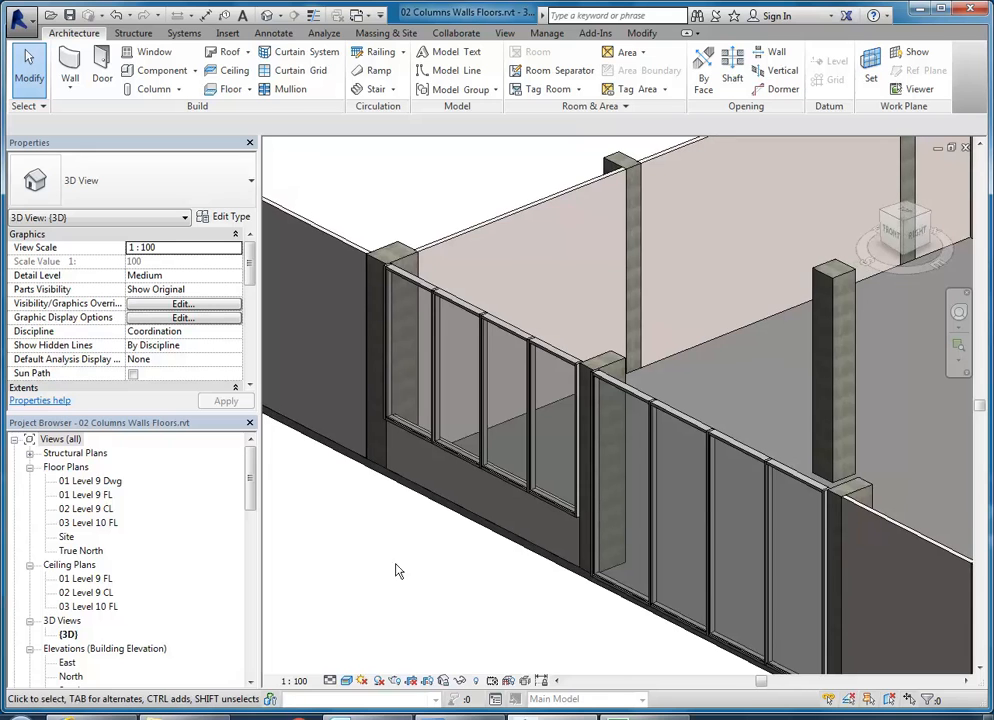
pyautogui.keyDown('shift'); pyautogui.moveTo(543, 461); pyautogui.dragTo(530, 527, button='middle'); pyautogui.keyUp('shift')
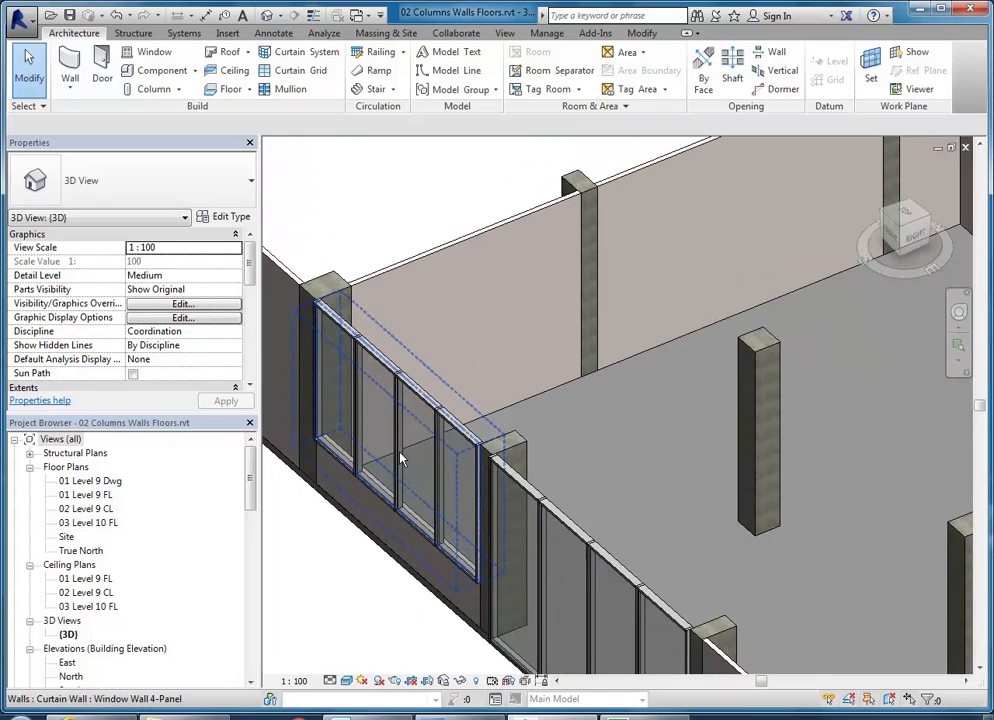
pyautogui.moveTo(400, 452); pyautogui.dragTo(466, 432, button='middle')
pyautogui.scroll(1, 466, 432)
pyautogui.scroll(1, 466, 440)
pyautogui.click(484, 349)
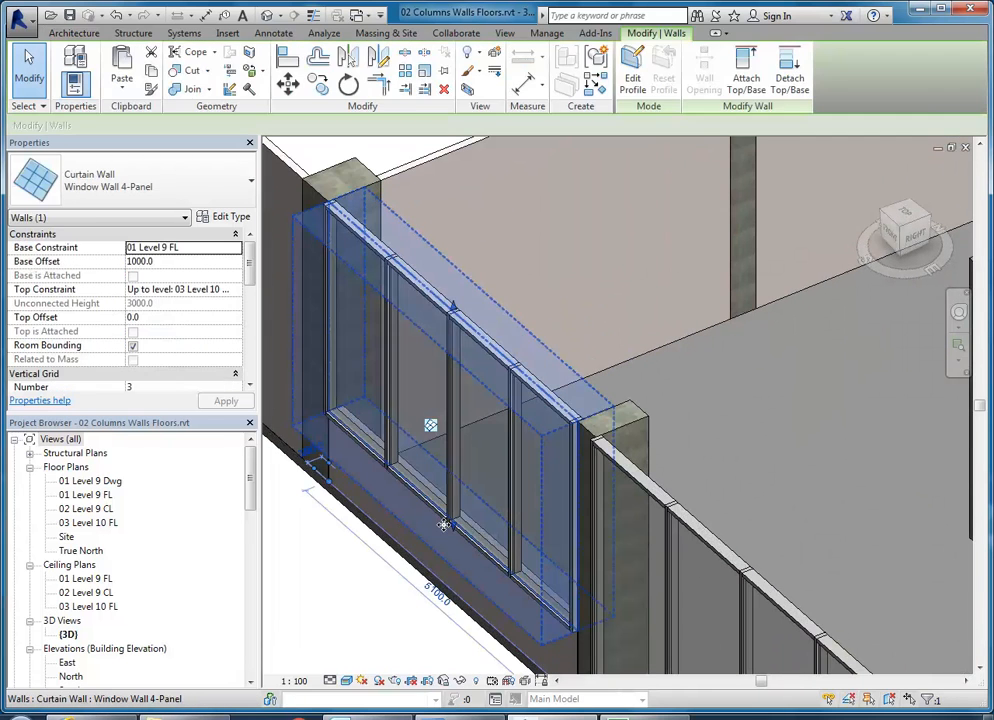
pyautogui.click(347, 590)
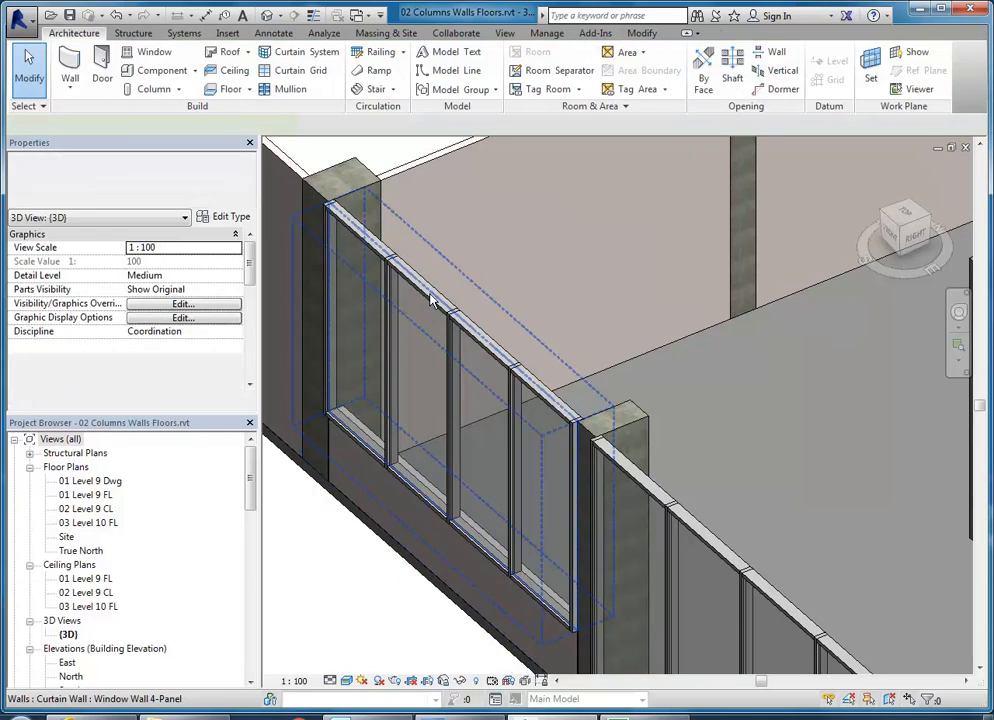
pyautogui.click(381, 502)
pyautogui.keyDown('shift'); pyautogui.moveTo(381, 502); pyautogui.dragTo(592, 441, button='middle'); pyautogui.keyUp('shift')
pyautogui.moveTo(470, 475); pyautogui.dragTo(523, 475, button='middle')
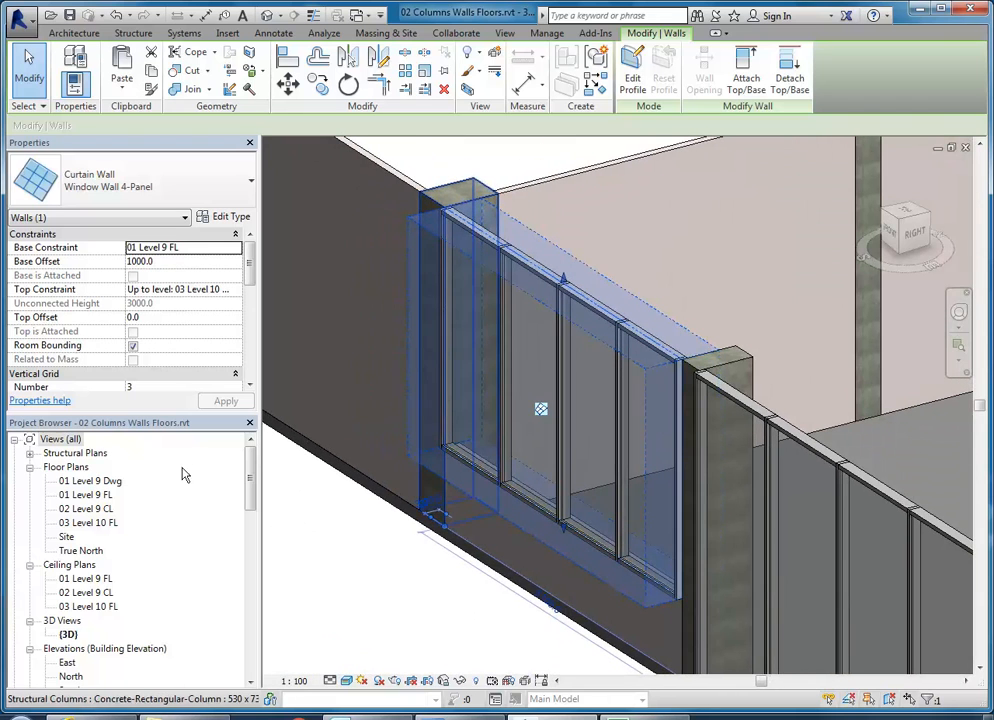
# - Open the 01 Level 9 Dwg floor plan, followed by the 01 Level 9 FL floor plan
pyautogui.doubleClick(89, 481)
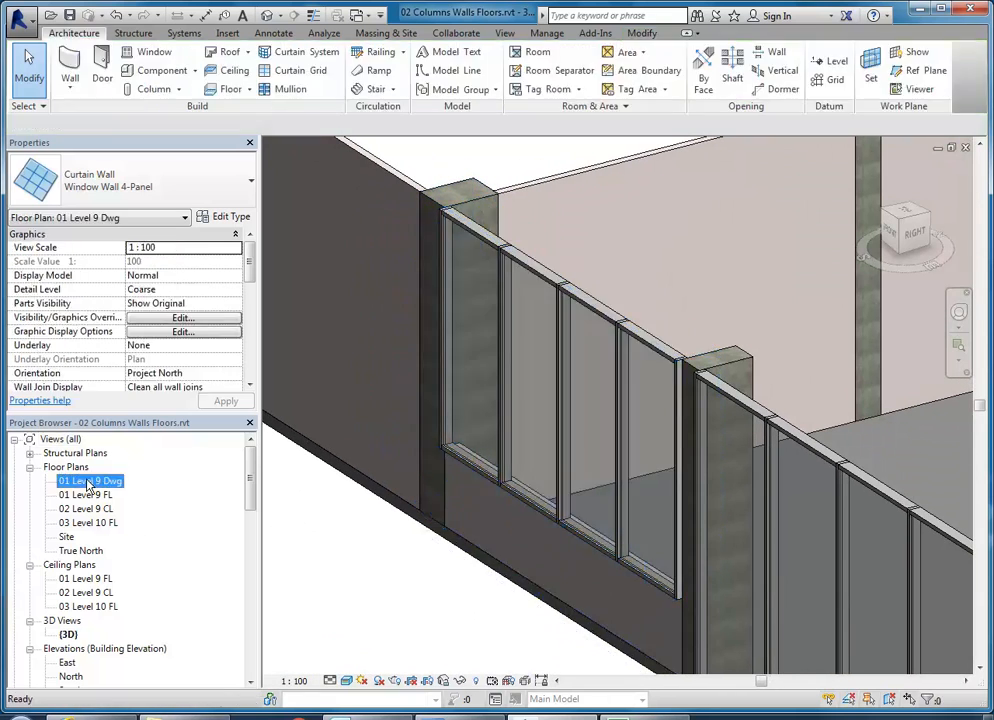
pyautogui.doubleClick(88, 495)
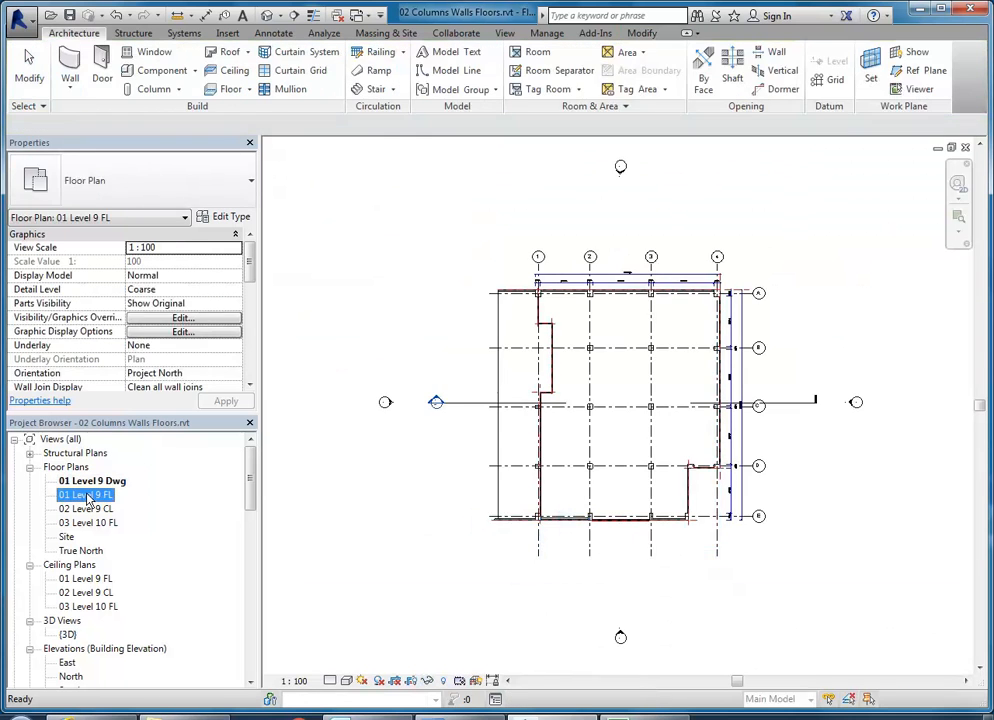
# - Try to move the raised curtain wall 200 mm inward onto the solid wall's inner edge, and undo the move
pyautogui.scroll(6, 530, 525)
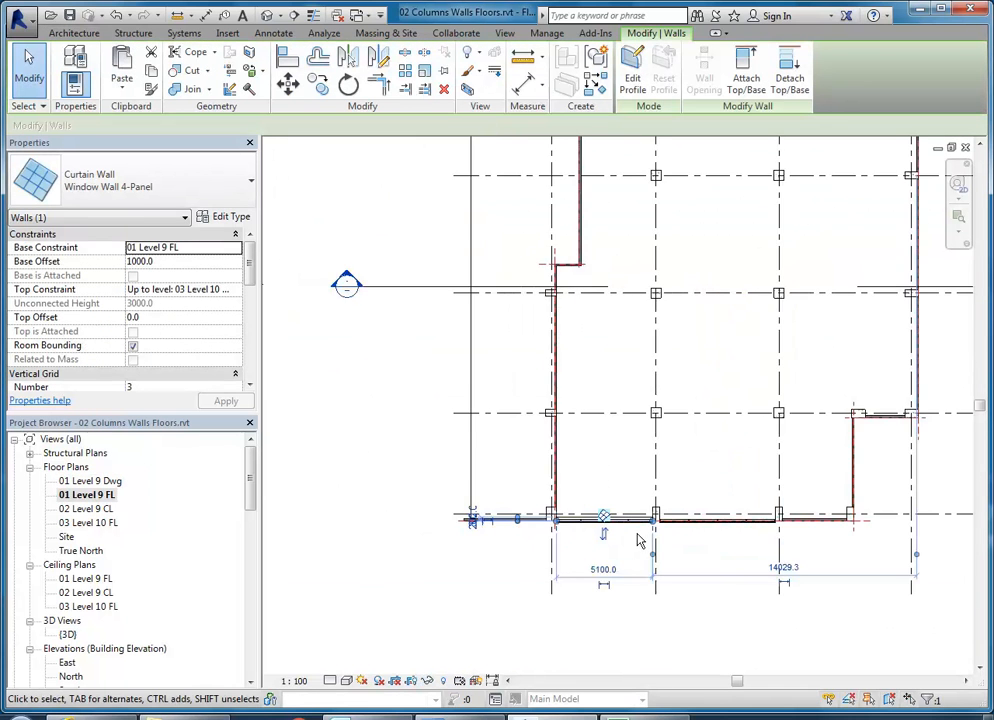
pyautogui.scroll(2, 470, 535)
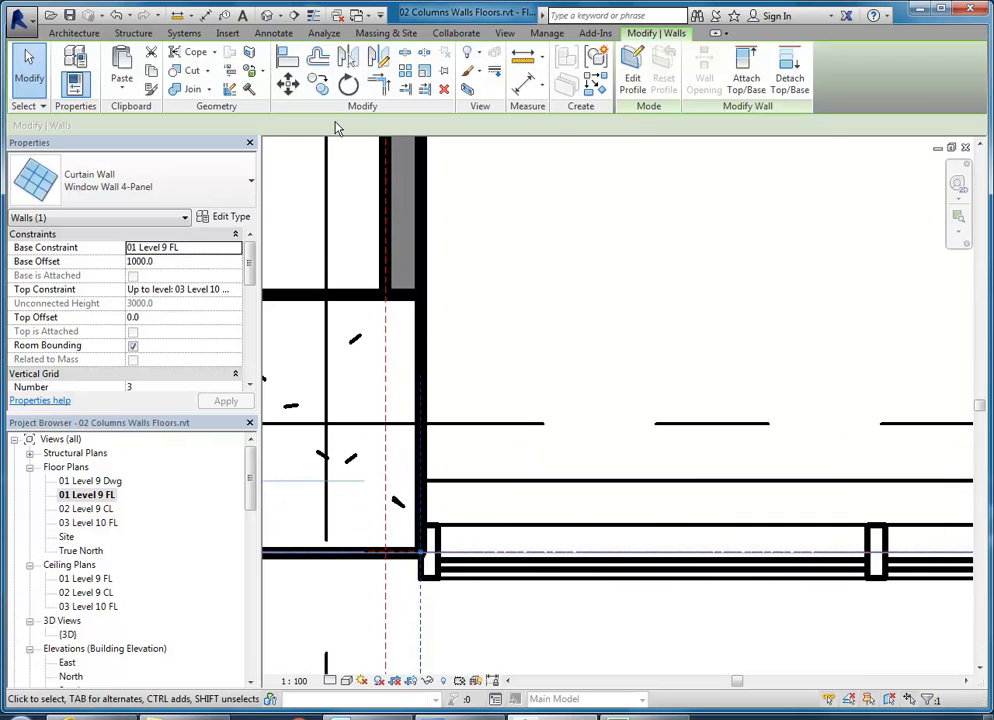
pyautogui.click(288, 84)
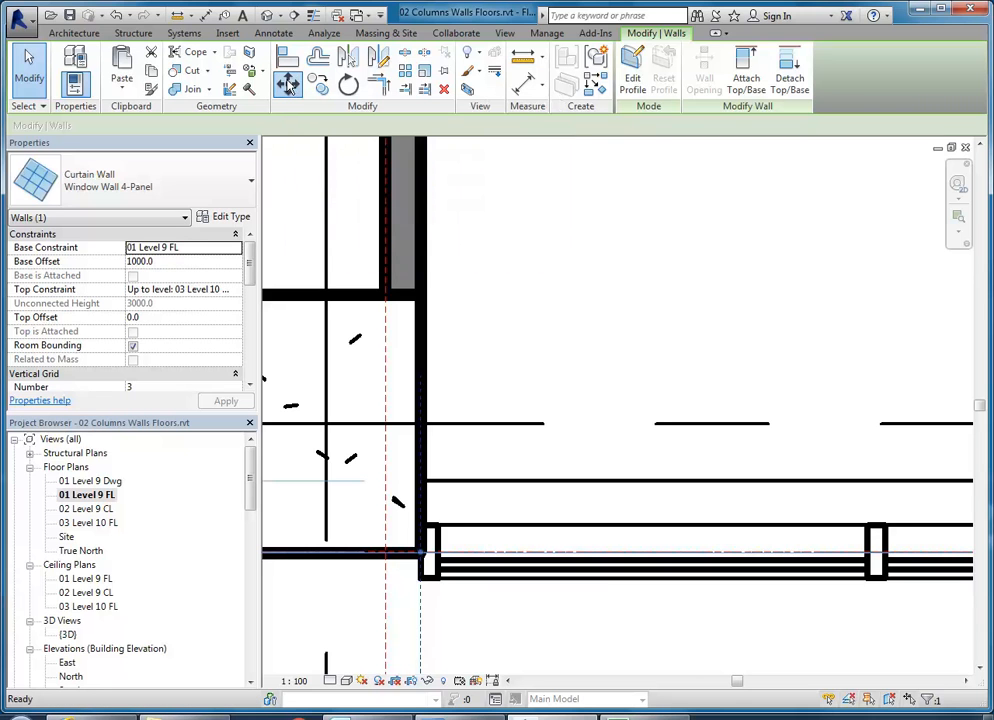
pyautogui.click(428, 551)
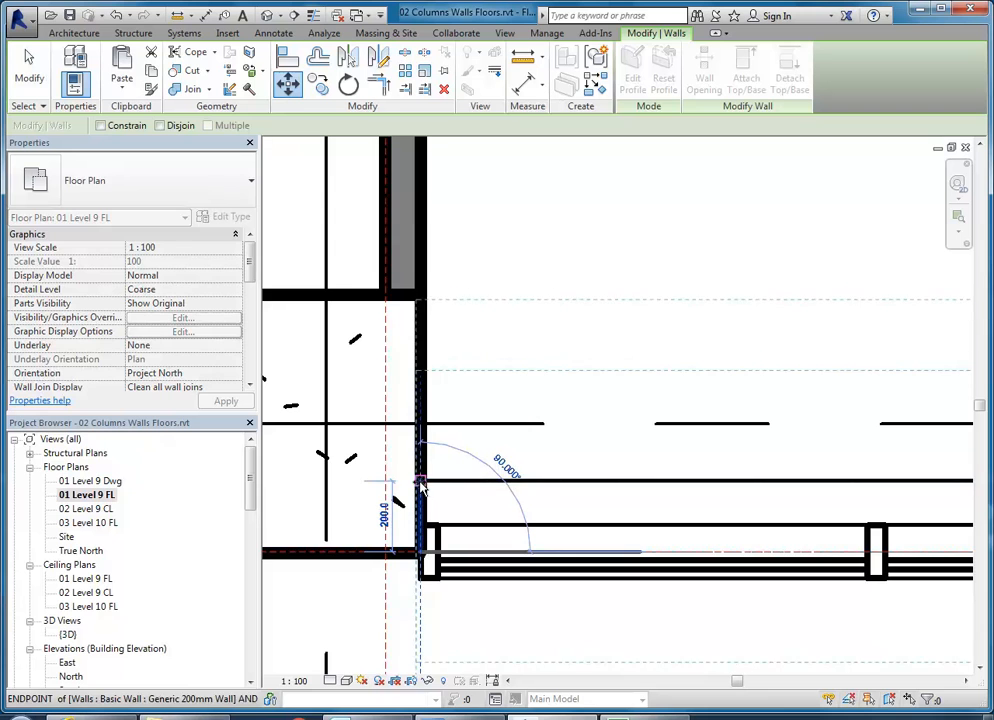
pyautogui.click(421, 482)
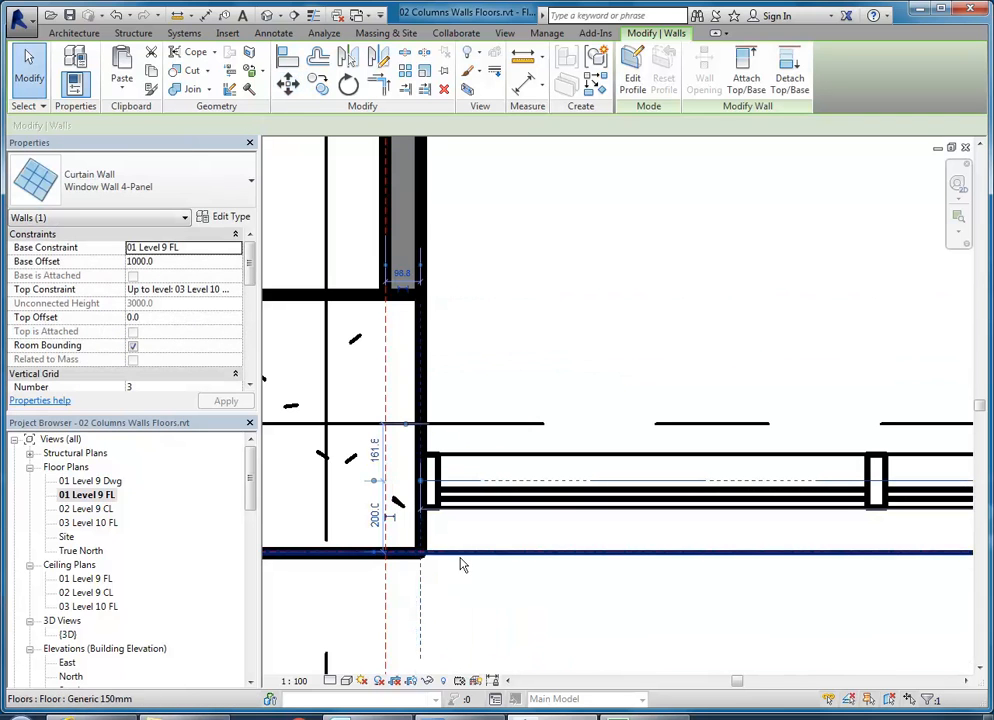
pyautogui.click(116, 15)
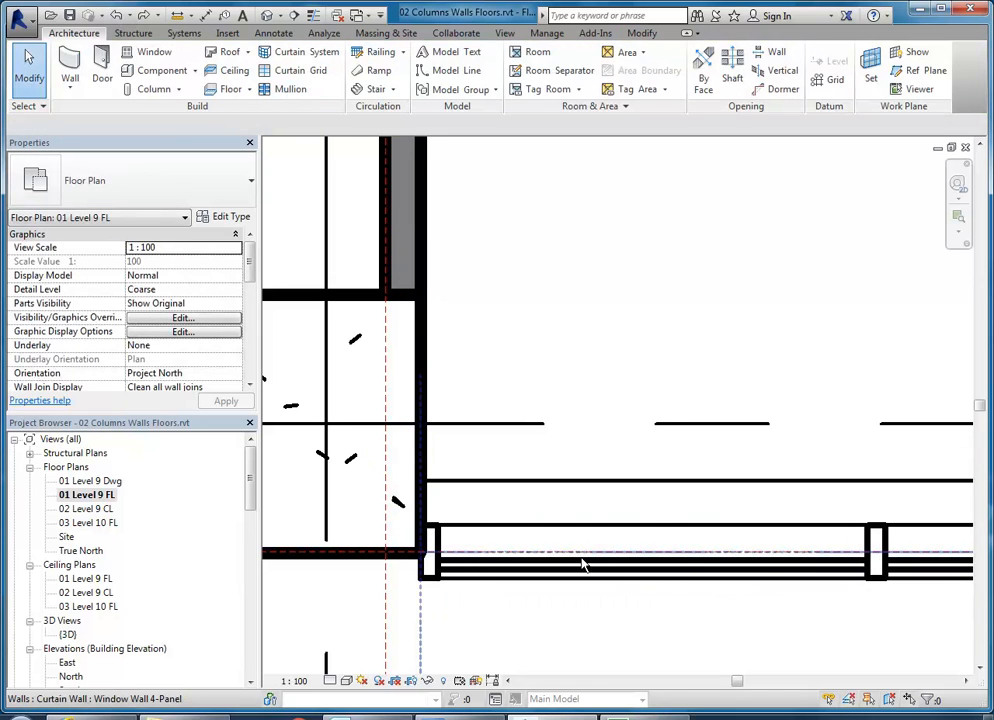
# - Try to pull the raised curtain wall's end away from the column, and undo the change
pyautogui.click(682, 551)
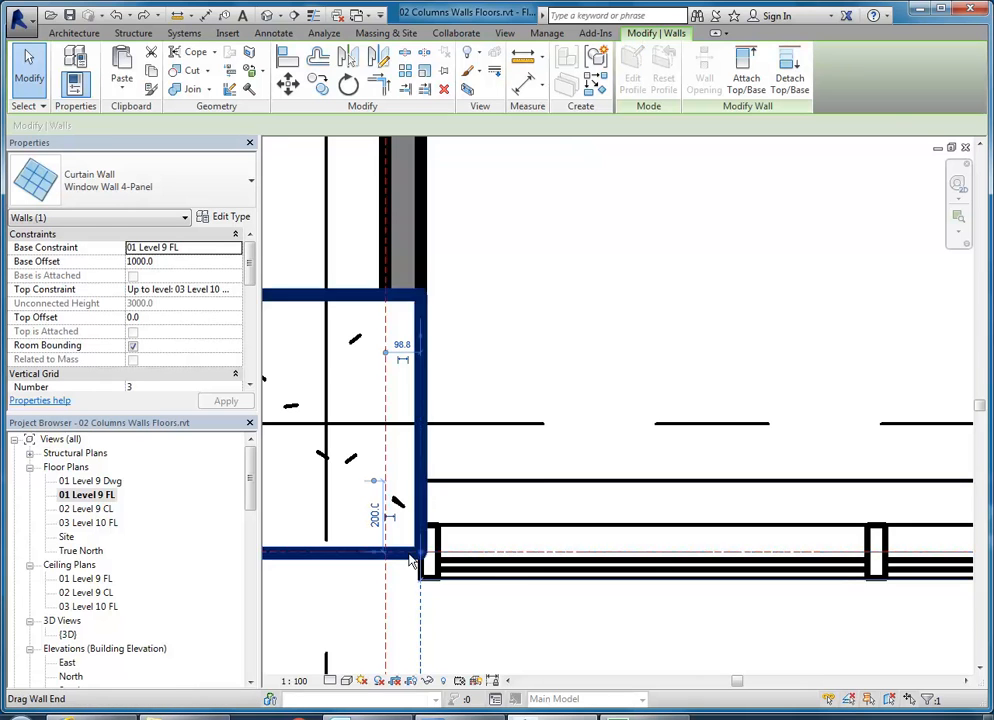
pyautogui.moveTo(423, 563); pyautogui.dragTo(551, 650)
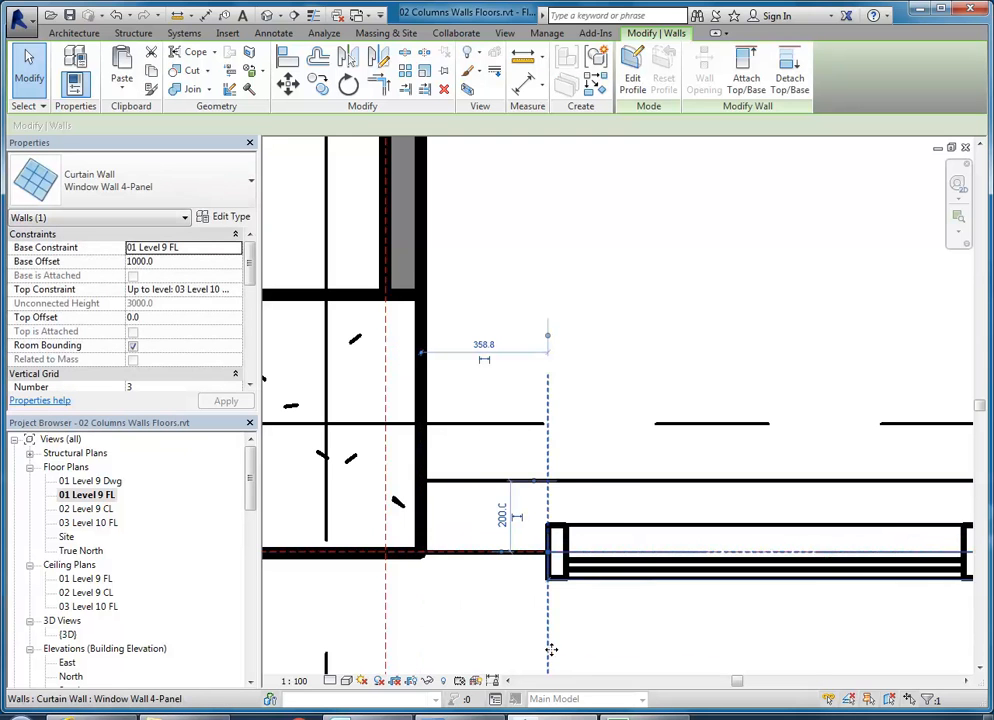
pyautogui.click(116, 15)
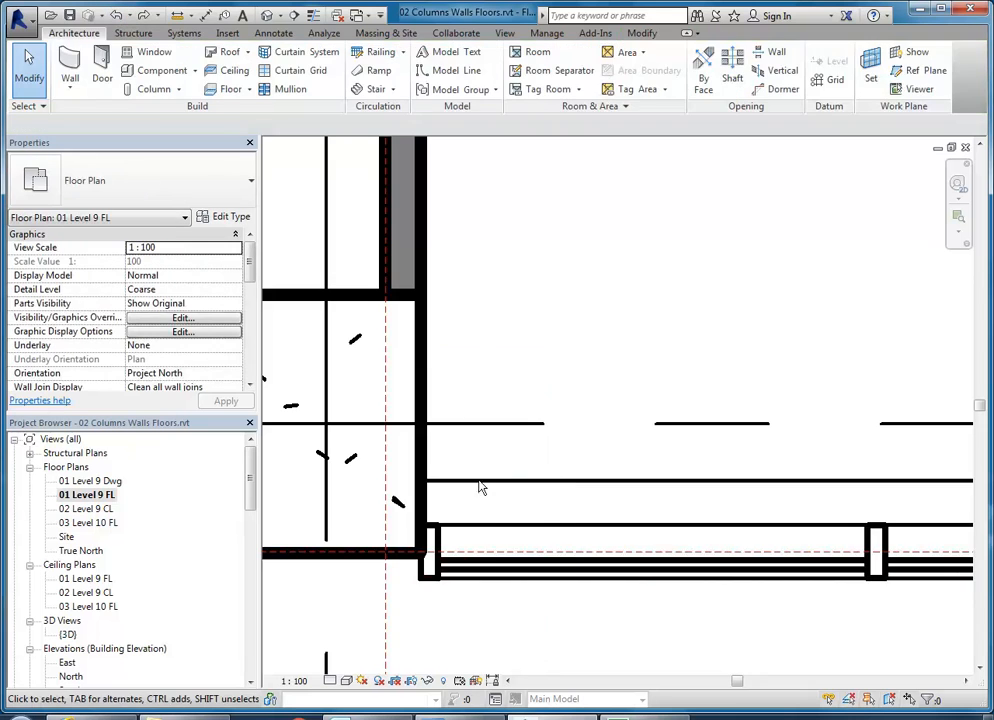
# - Move the raised curtain wall 75 mm perpendicular toward the building interior over the solid wall, and deselect it
pyautogui.click(648, 562)
pyautogui.moveTo(536, 612); pyautogui.dragTo(527, 610, button='middle')
pyautogui.moveTo(436, 549); pyautogui.dragTo(421, 541, button='middle')
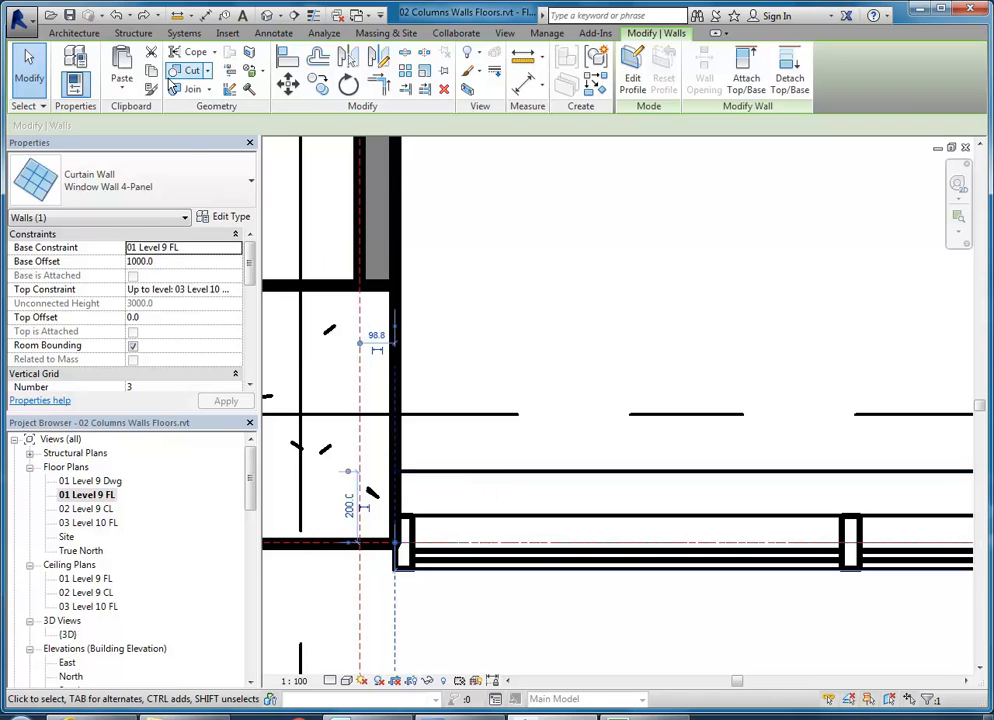
pyautogui.click(288, 87)
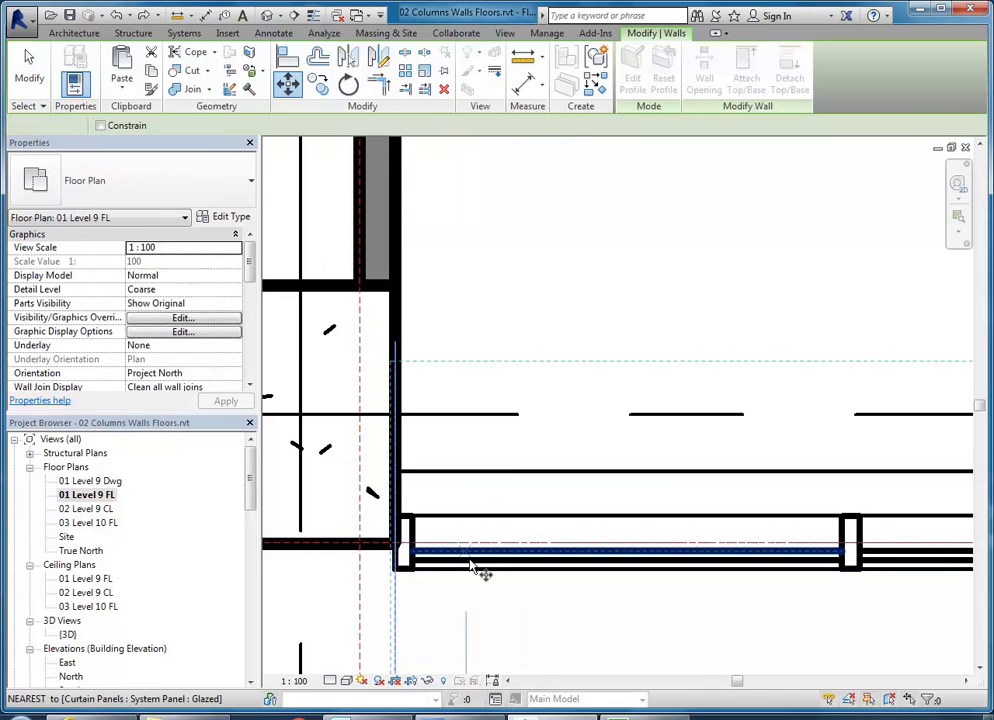
pyautogui.click(517, 437)
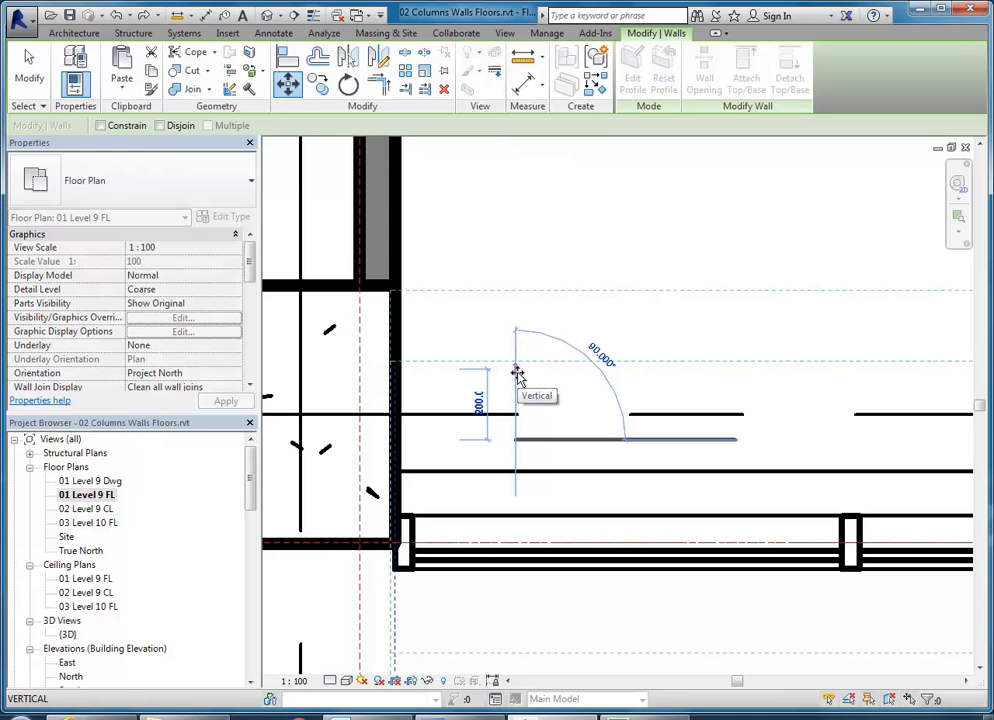
pyautogui.write('75')
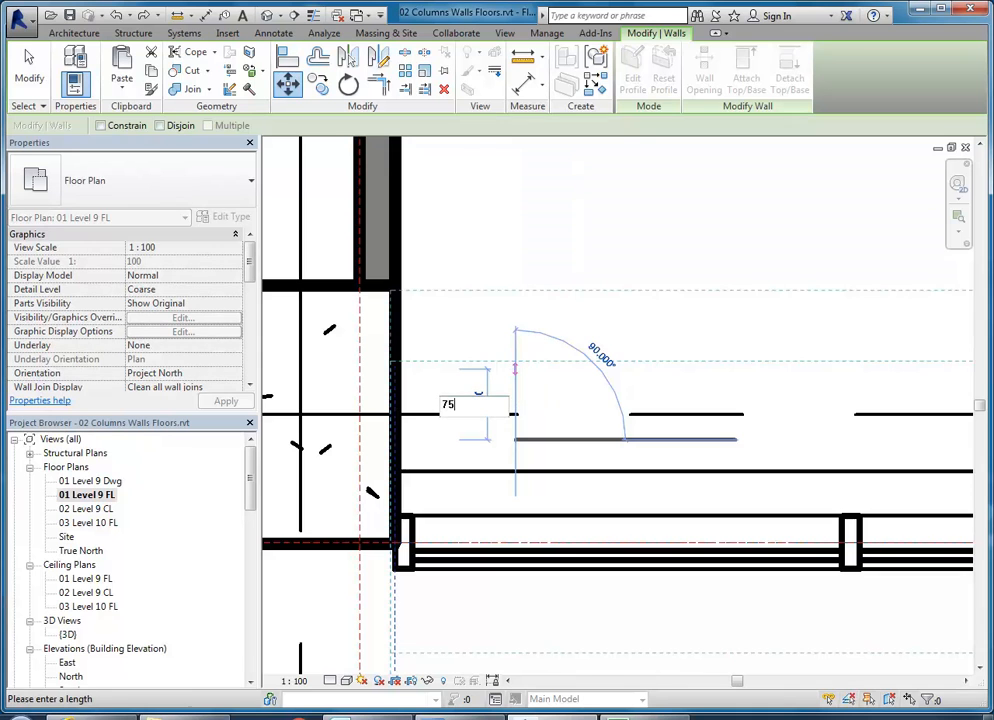
pyautogui.press('Return')
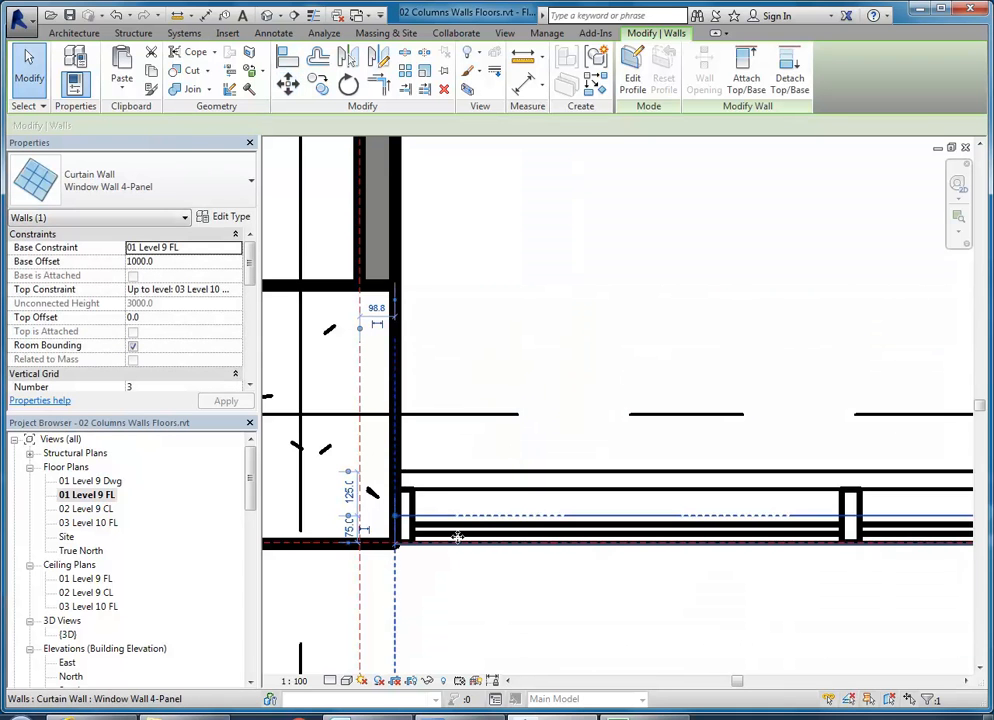
pyautogui.scroll(-5, 457, 537)
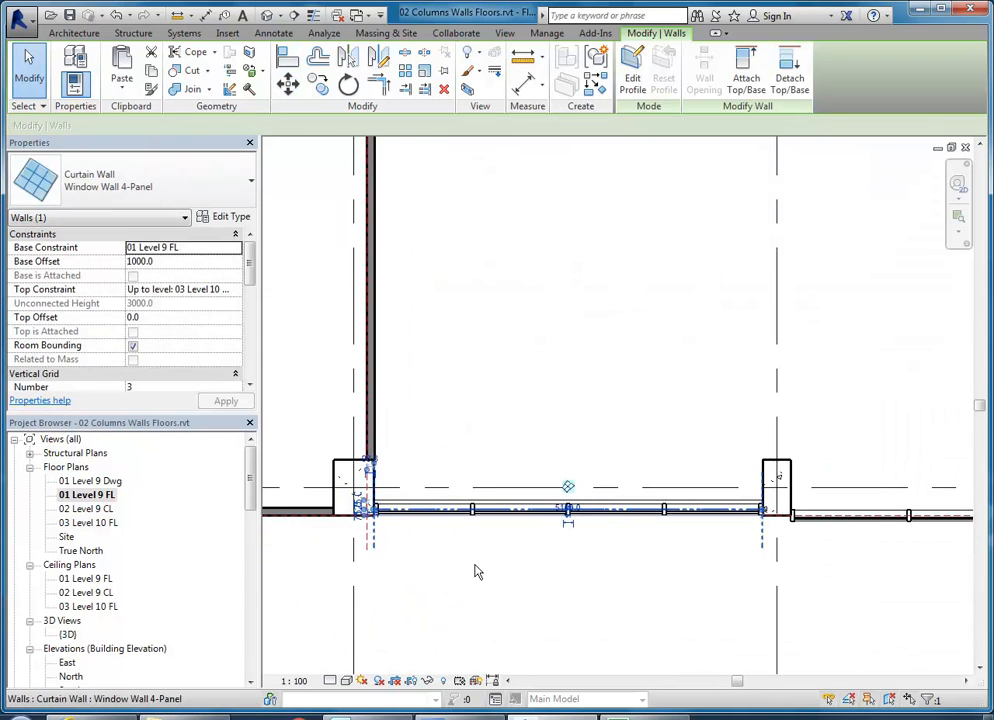
pyautogui.click(615, 619)
pyautogui.moveTo(617, 619); pyautogui.dragTo(441, 582, button='middle')
pyautogui.scroll(-2, 489, 596)
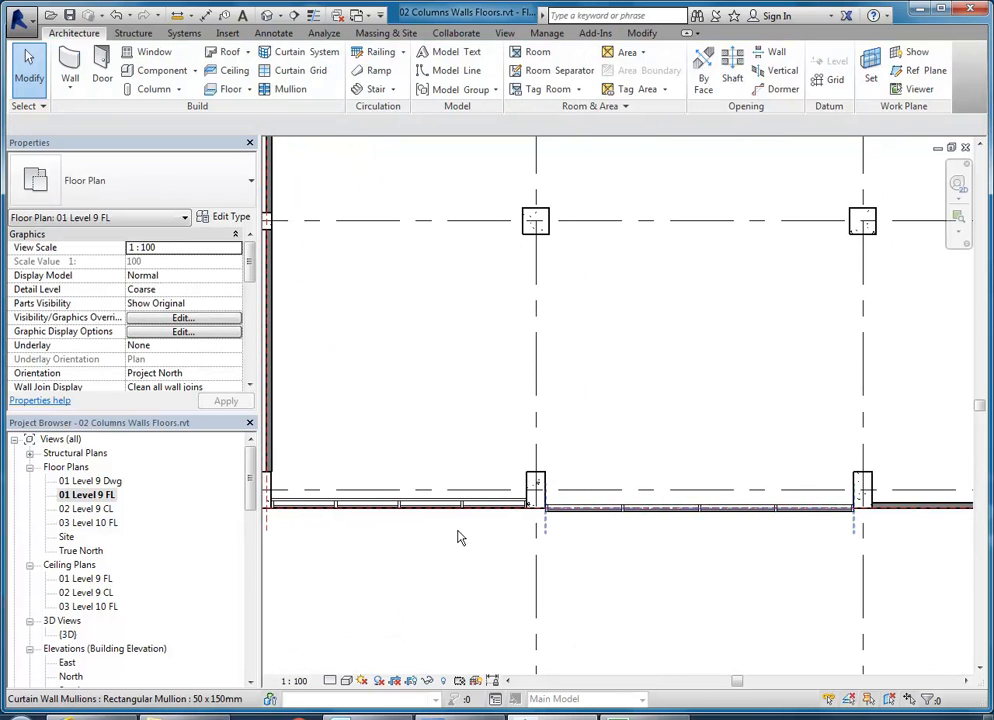
# - Open the {3D} view and examine the shifted window wall against the columns and the rest of the building
pyautogui.doubleClick(67, 634)
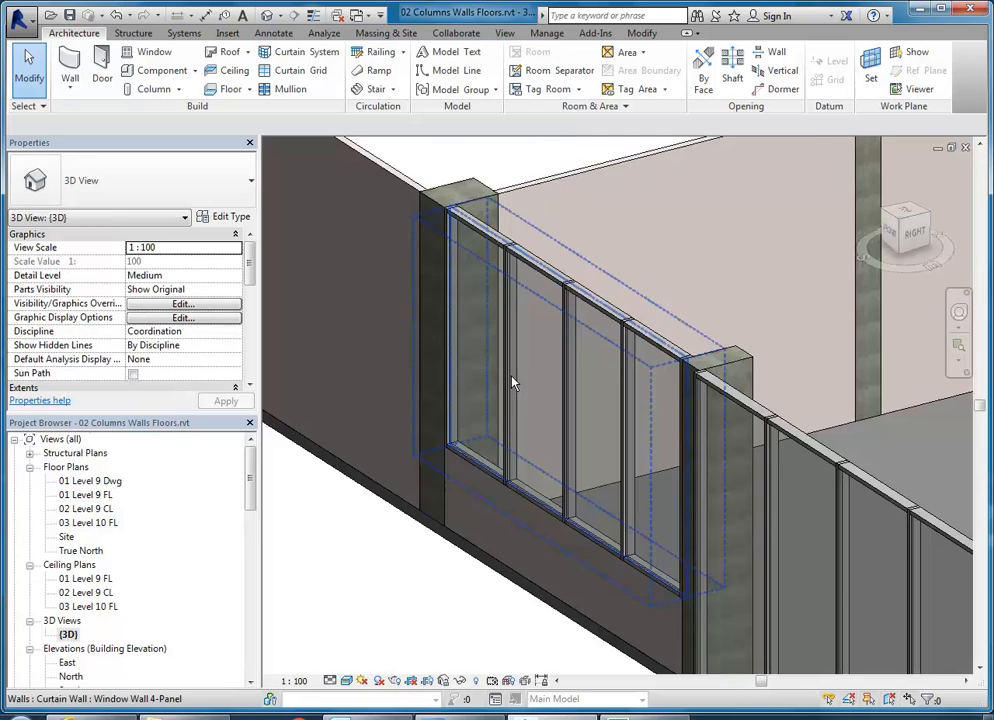
pyautogui.scroll(-2, 411, 421)
pyautogui.keyDown('shift'); pyautogui.moveTo(411, 421); pyautogui.dragTo(446, 556, button='middle'); pyautogui.keyUp('shift')
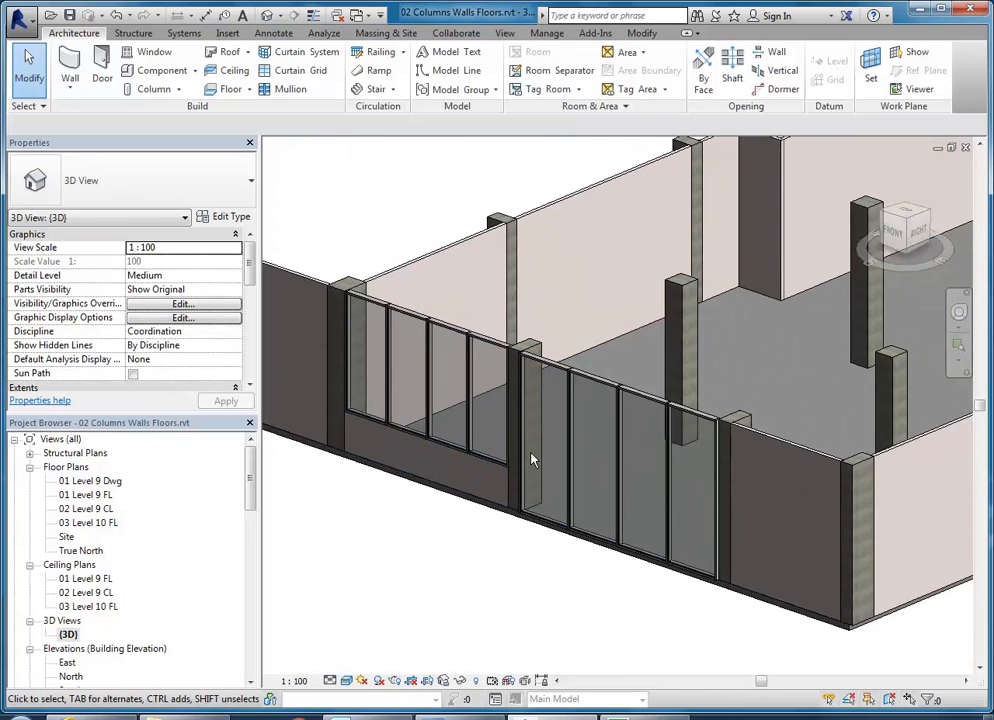
pyautogui.scroll(-5, 533, 460)
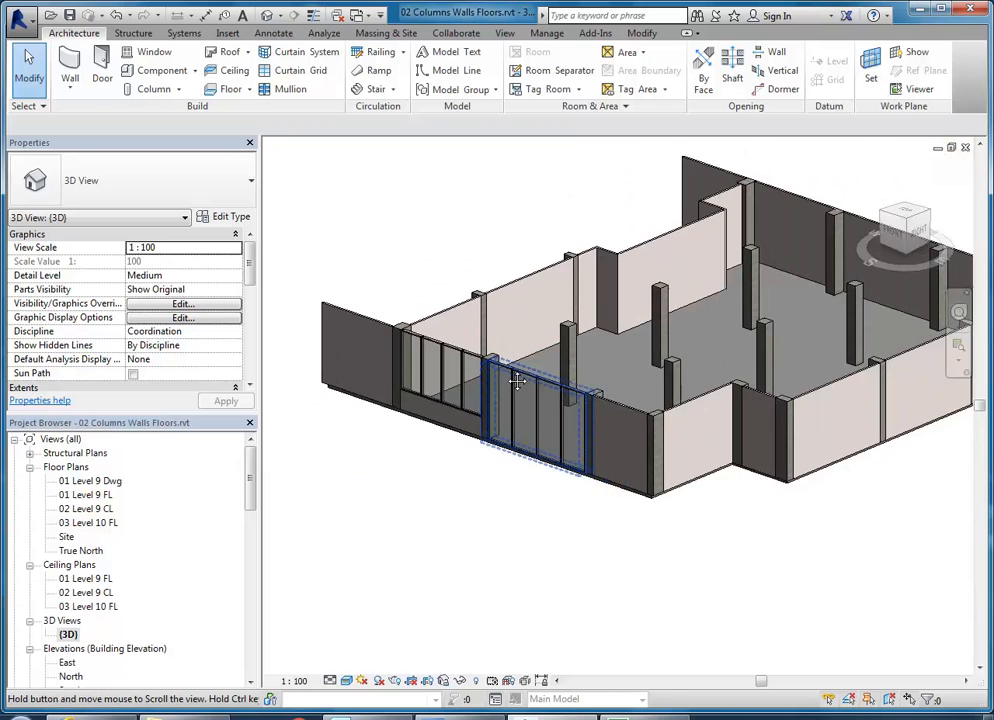
pyautogui.moveTo(517, 381); pyautogui.dragTo(476, 401, button='middle')
pyautogui.scroll(-1, 472, 402)
# - Change the ten exterior walls running from the full-height front curtain wall around to the back to the Window Wall 4-Panel curtain wall type
pyautogui.click(471, 403)
pyautogui.moveTo(479, 484); pyautogui.dragTo(453, 544, button='middle')
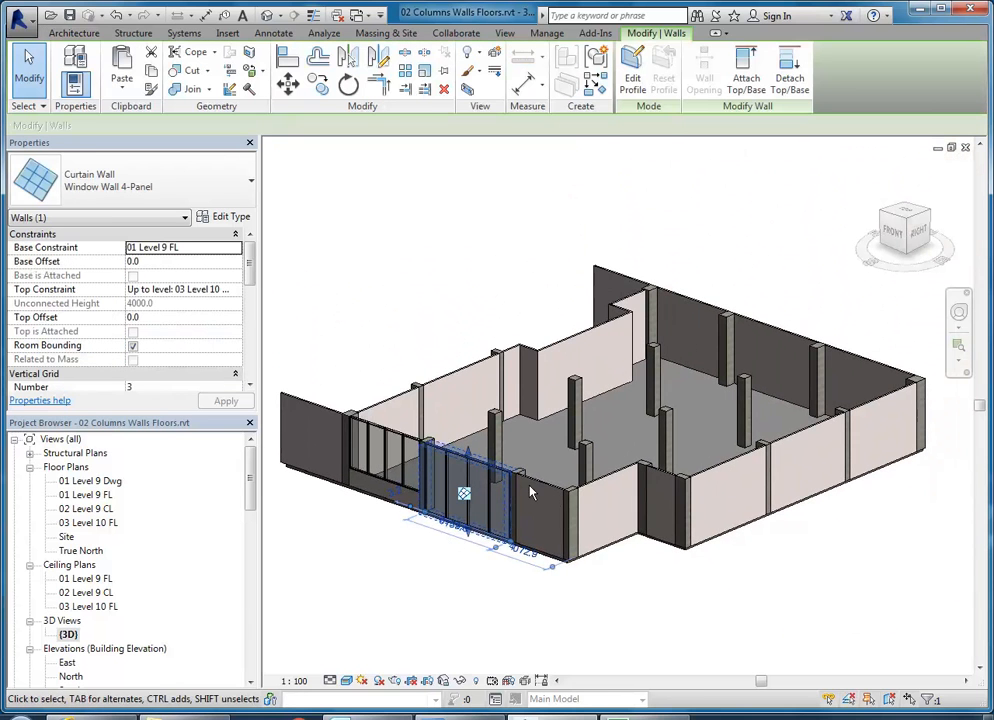
pyautogui.scroll(3, 456, 482)
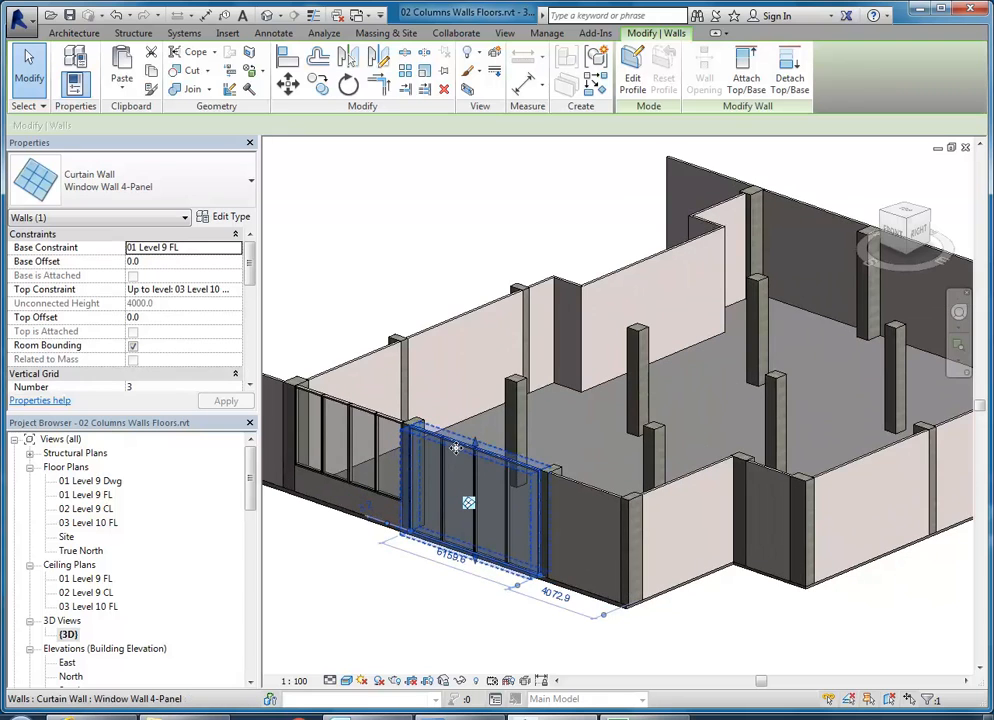
pyautogui.keyDown('ctrl'); pyautogui.click(601, 495); pyautogui.keyUp('ctrl')
pyautogui.keyDown('ctrl'); pyautogui.click(684, 485); pyautogui.keyUp('ctrl')
pyautogui.keyDown('ctrl'); pyautogui.click(770, 473); pyautogui.keyUp('ctrl')
pyautogui.keyDown('ctrl'); pyautogui.click(862, 452); pyautogui.keyUp('ctrl')
pyautogui.scroll(-3, 862, 452)
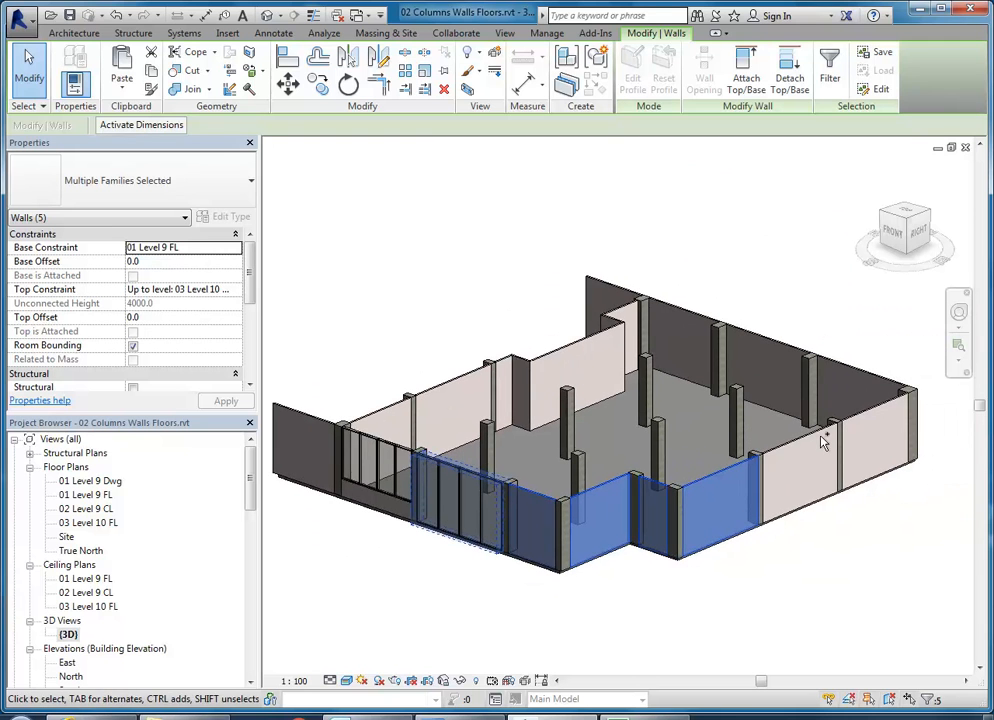
pyautogui.keyDown('ctrl'); pyautogui.click(866, 415); pyautogui.keyUp('ctrl')
pyautogui.keyDown('ctrl'); pyautogui.click(868, 376); pyautogui.keyUp('ctrl')
pyautogui.keyDown('ctrl'); pyautogui.click(766, 340); pyautogui.keyUp('ctrl')
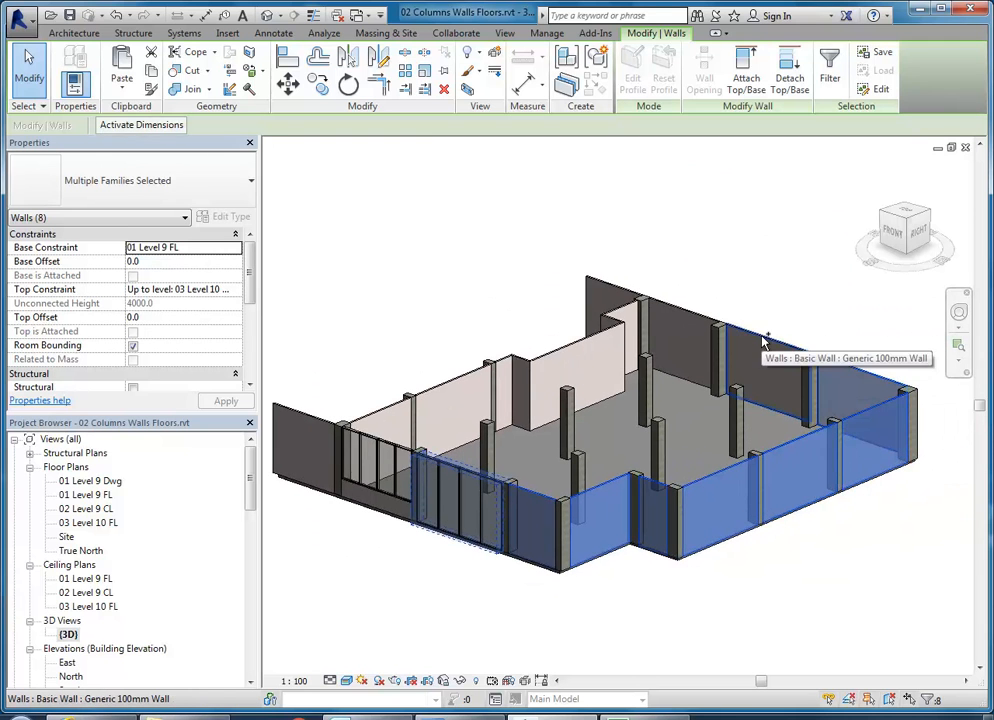
pyautogui.keyDown('ctrl'); pyautogui.click(695, 320); pyautogui.keyUp('ctrl')
pyautogui.keyDown('ctrl'); pyautogui.click(670, 318); pyautogui.keyUp('ctrl')
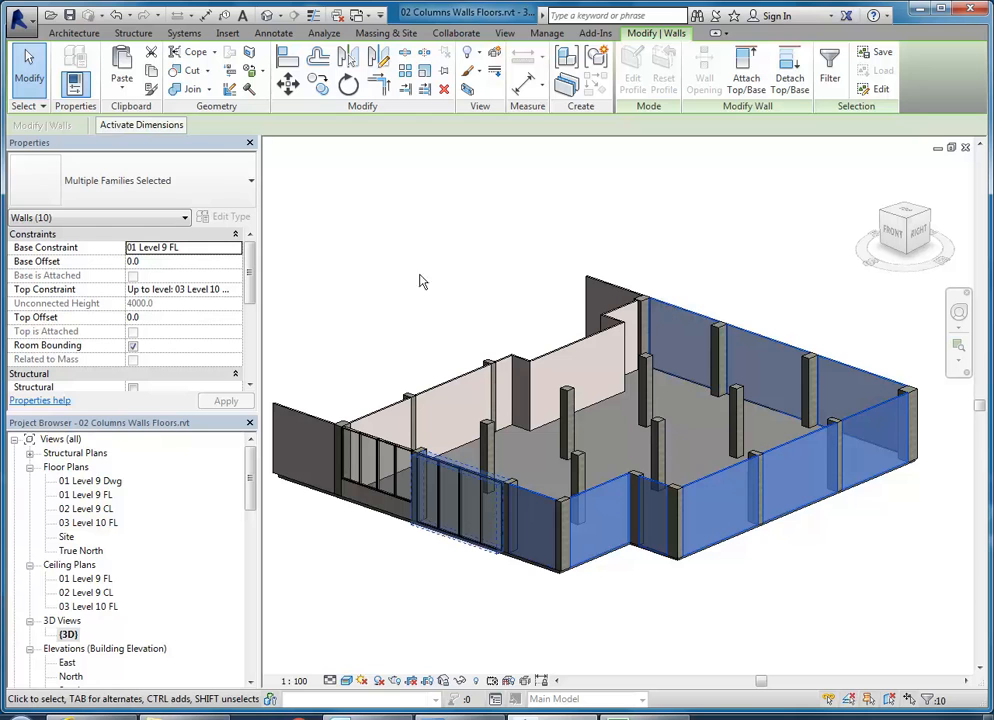
pyautogui.click(143, 180)
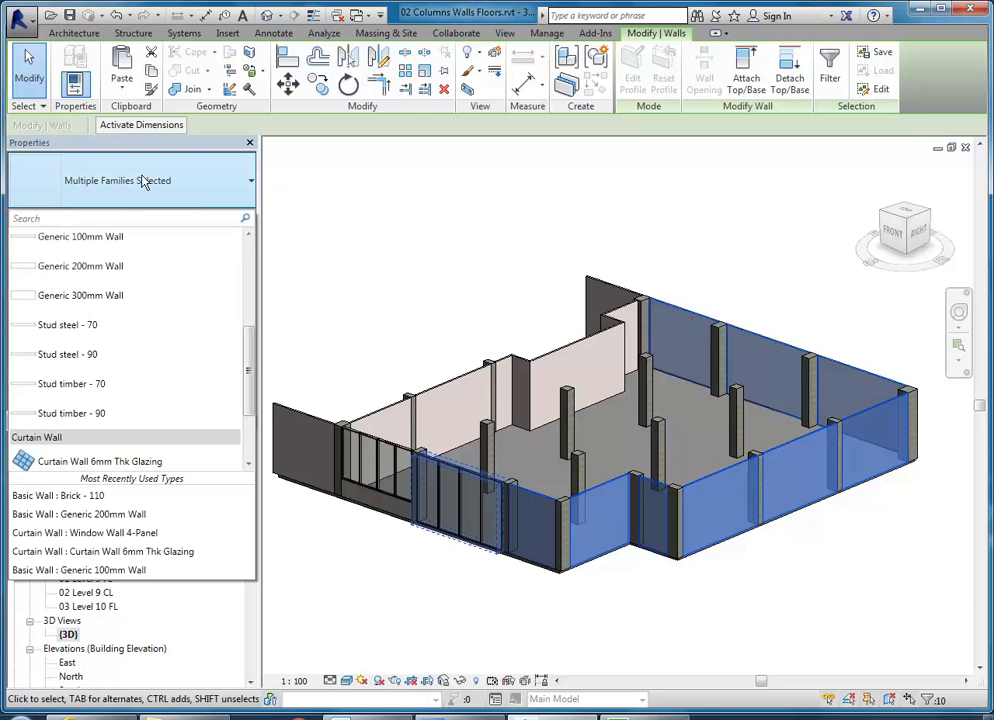
pyautogui.scroll(1, 206, 337)
pyautogui.moveTo(250, 376); pyautogui.dragTo(249, 442)
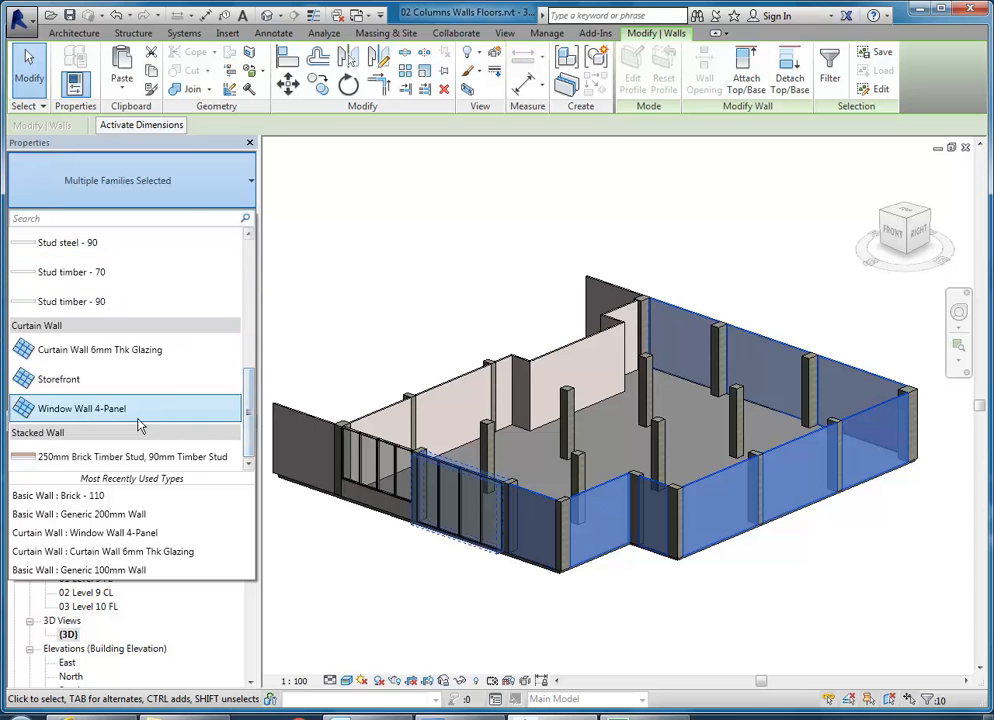
pyautogui.click(79, 414)
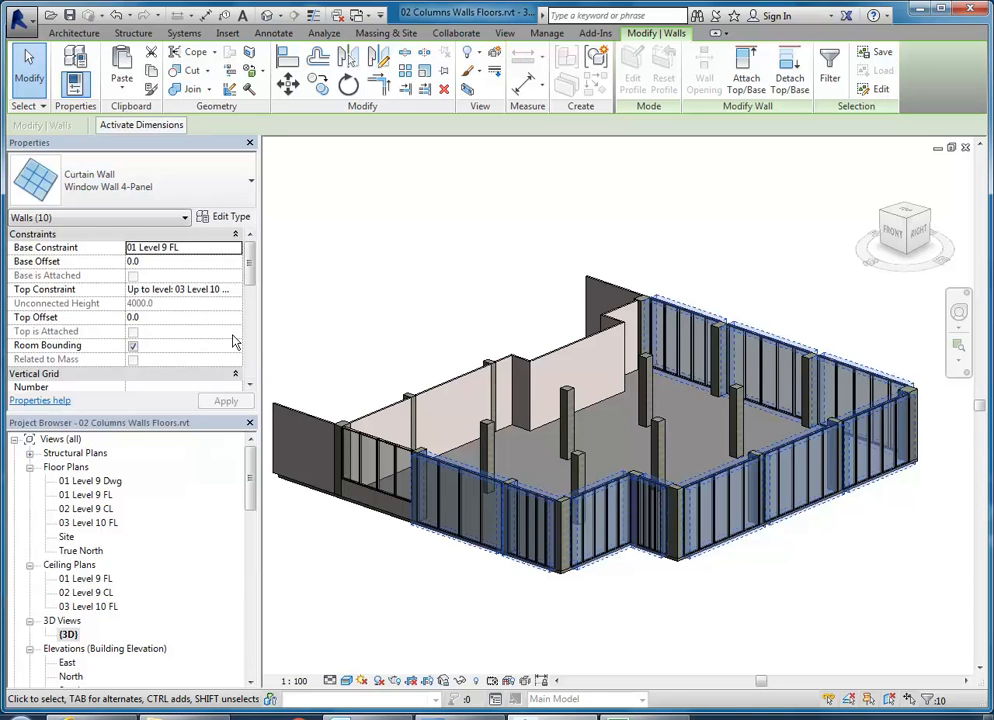
# - Set the base offset of the ten selected window walls to 1000
pyautogui.click(167, 261)
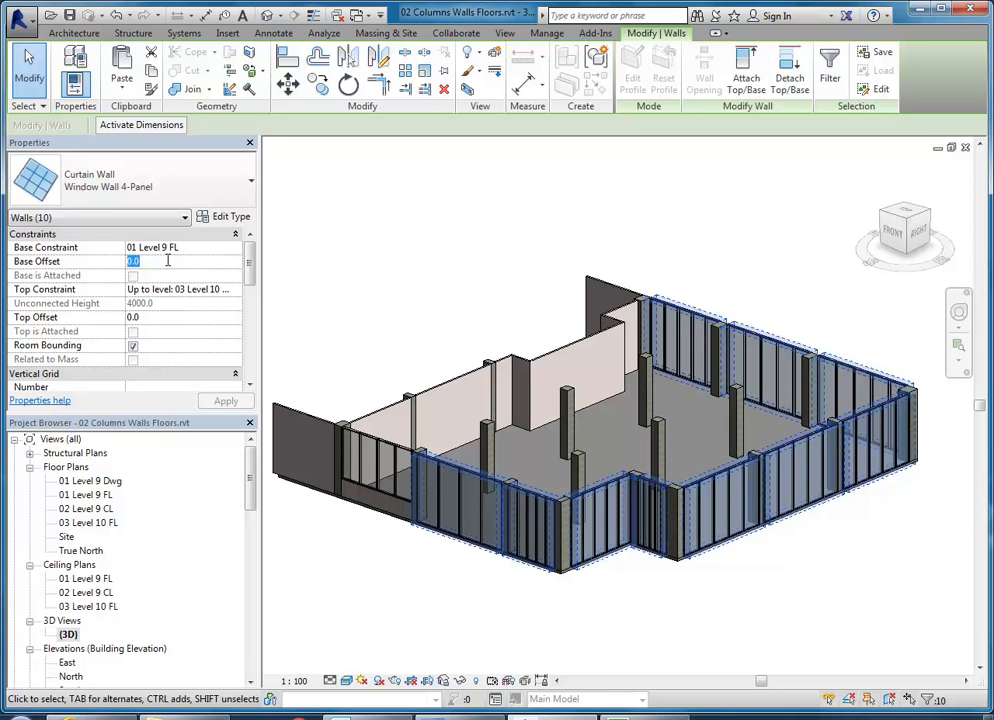
pyautogui.write('1000')
pyautogui.press('Return')
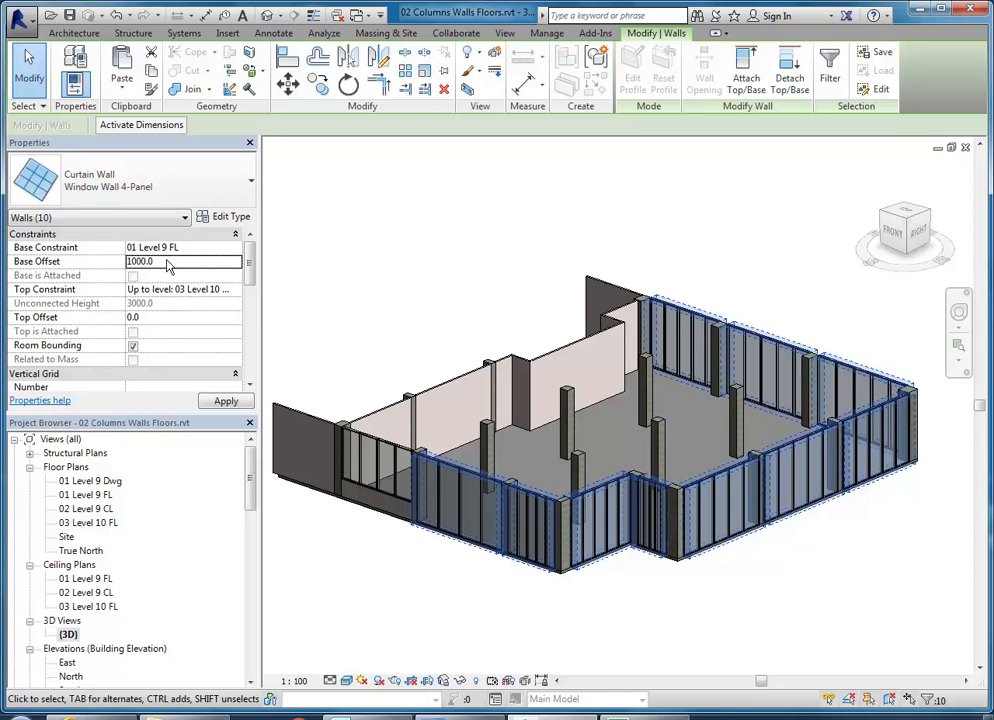
pyautogui.scroll(5, 404, 548)
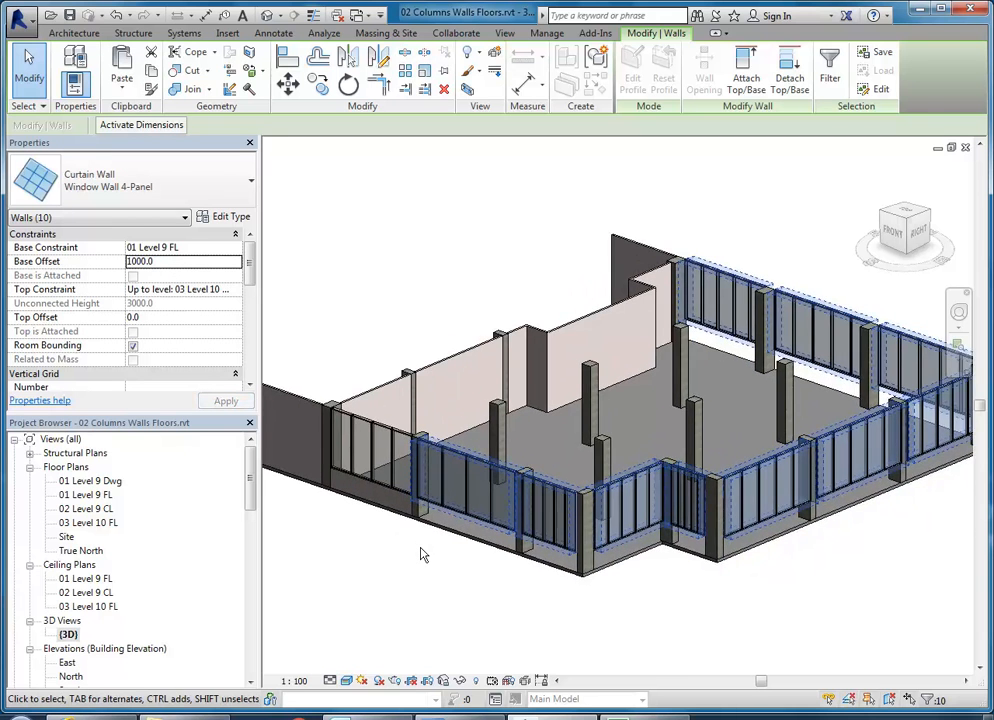
pyautogui.moveTo(508, 414); pyautogui.dragTo(493, 428, button='middle')
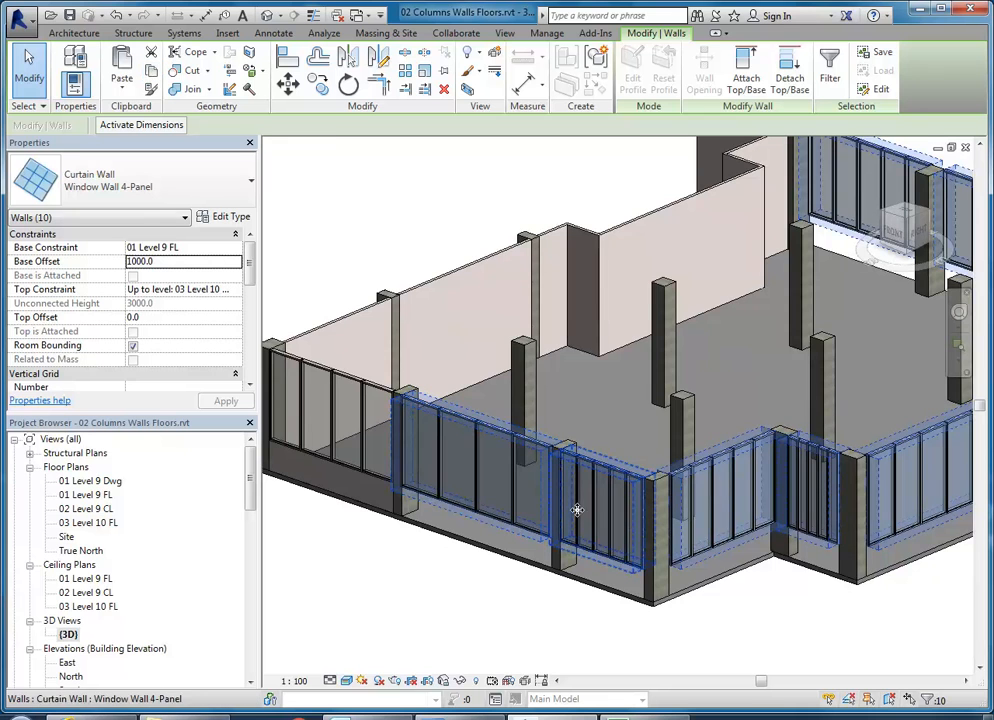
# - Copy the ten raised window walls and paste them aligned to the same place
pyautogui.click(170, 190)
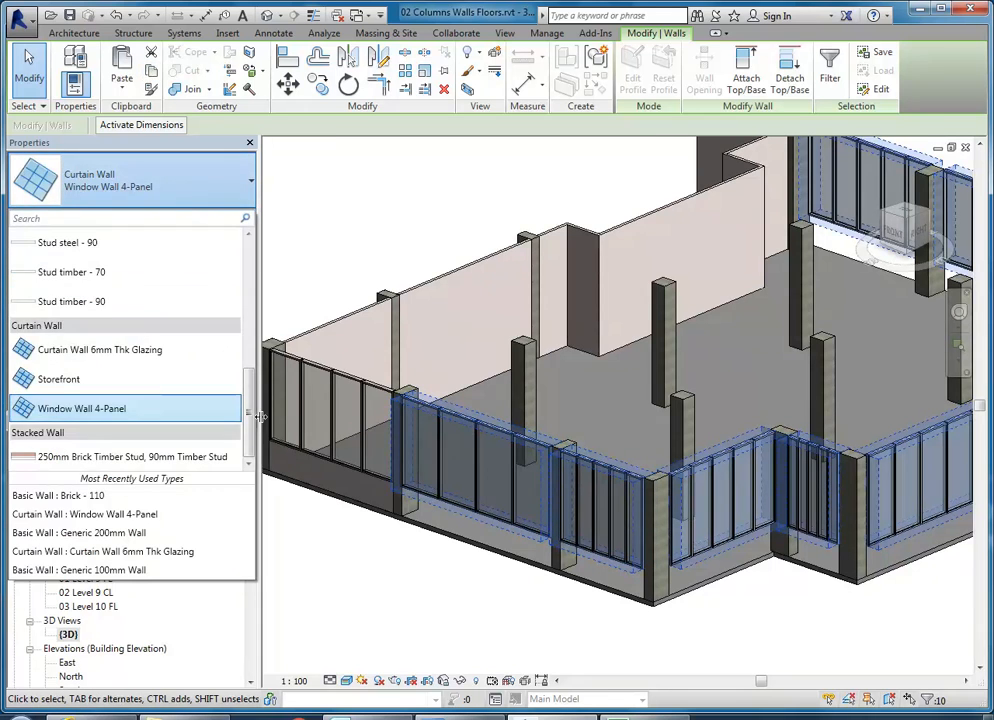
pyautogui.click(260, 126)
pyautogui.click(125, 90)
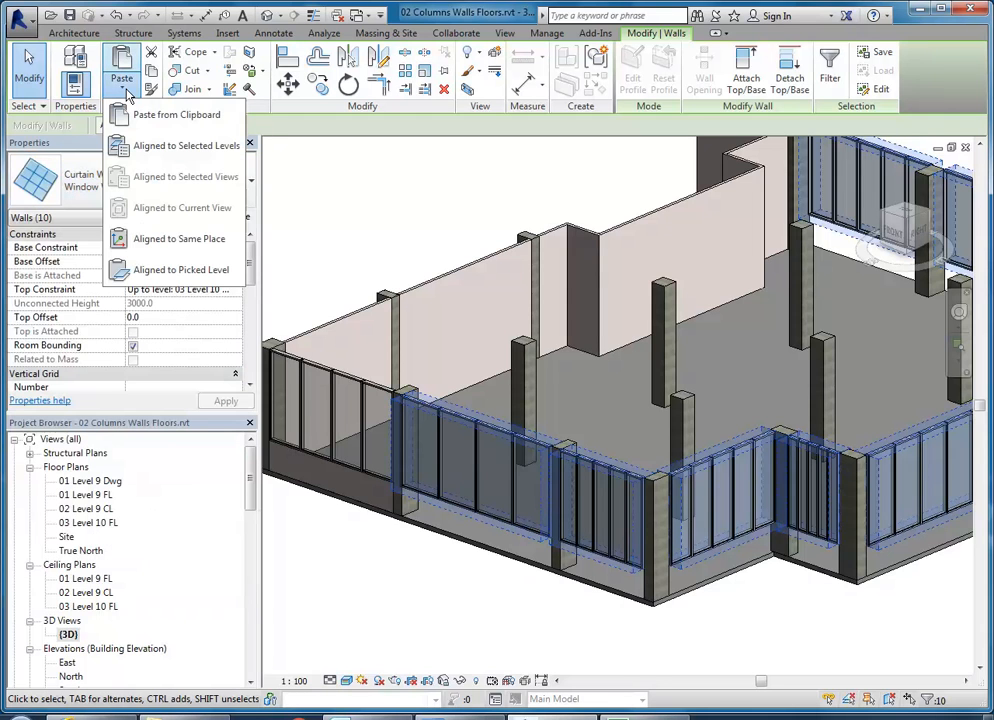
pyautogui.click(150, 239)
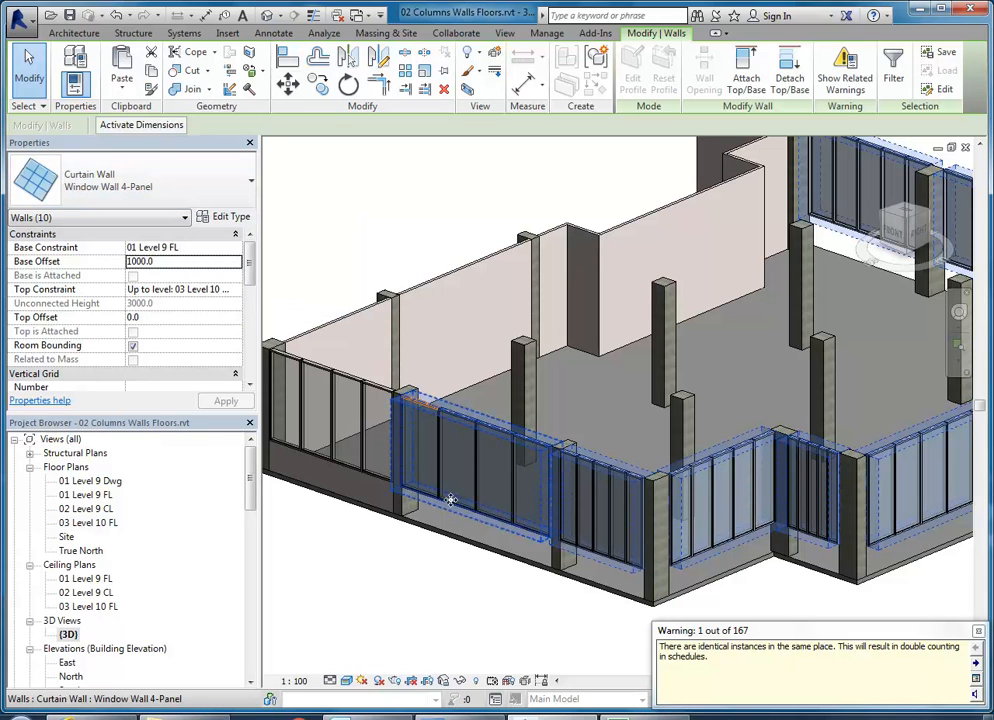
# - Set the base offset of the ten pasted walls to 0
pyautogui.click(229, 262)
pyautogui.write('0')
pyautogui.press('Return')
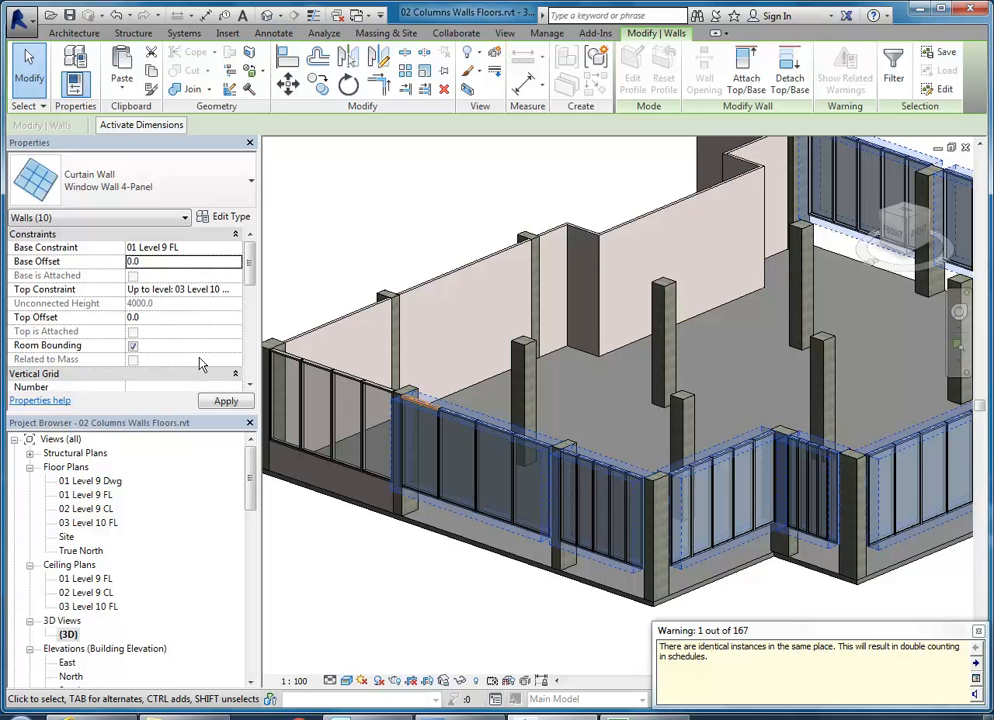
# - Make the top constraint of the ten selected walls Unconnected and set their unconnected height to 1000
pyautogui.click(235, 292)
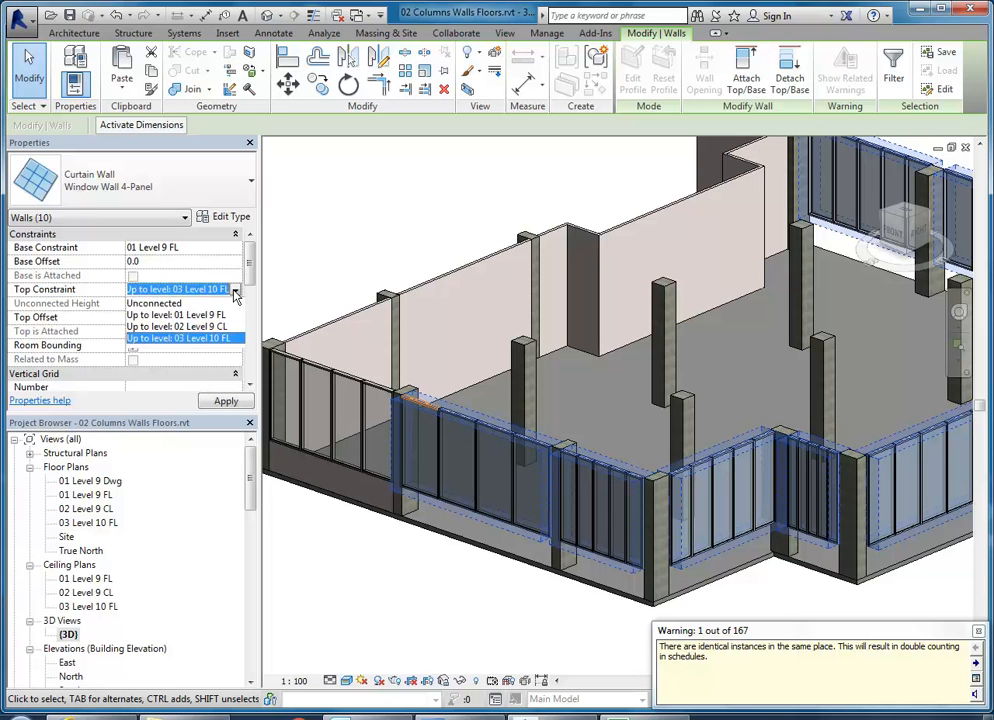
pyautogui.click(153, 304)
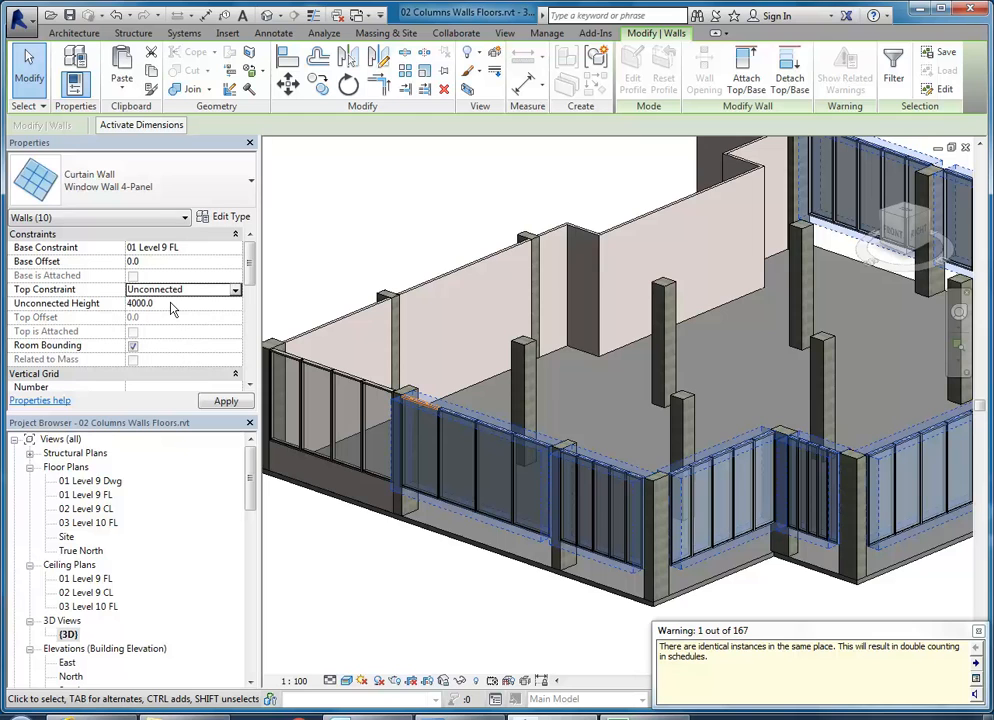
pyautogui.click(171, 303)
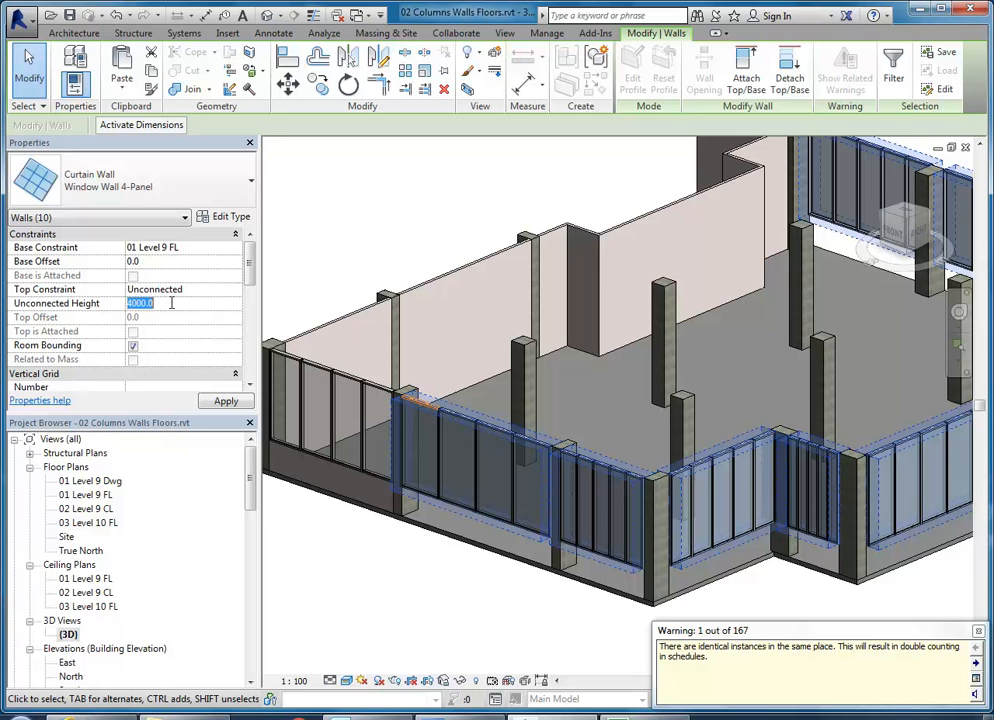
pyautogui.write('1000')
# - Change the ten 1000 mm high walls to the Basic Wall type Generic 200mm Wall and deselect them
pyautogui.click(184, 192)
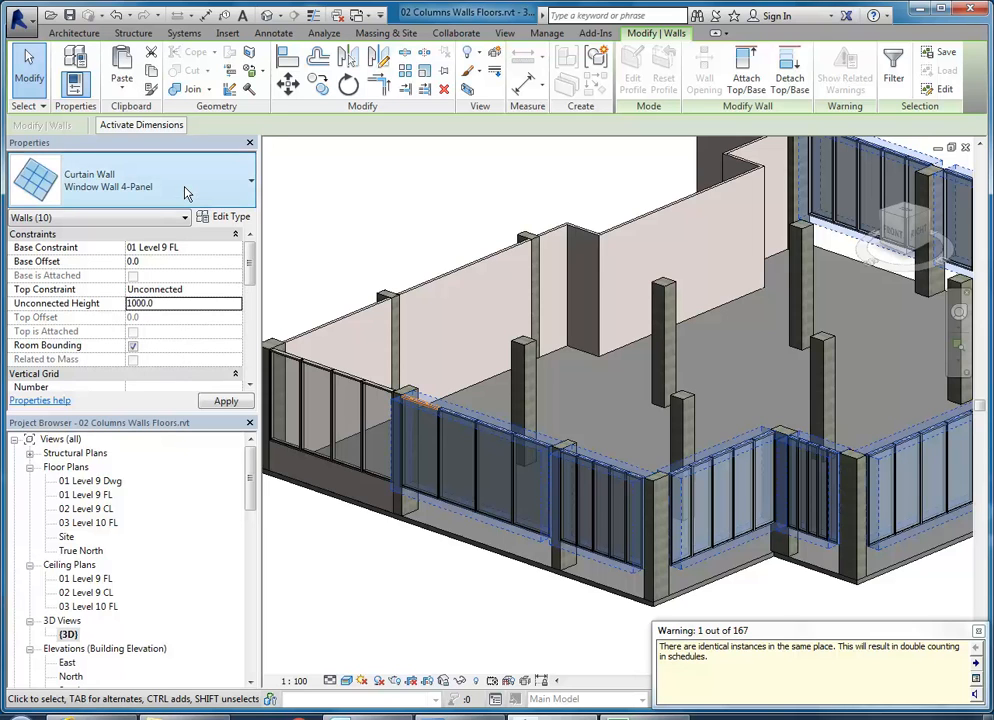
pyautogui.scroll(4, 95, 344)
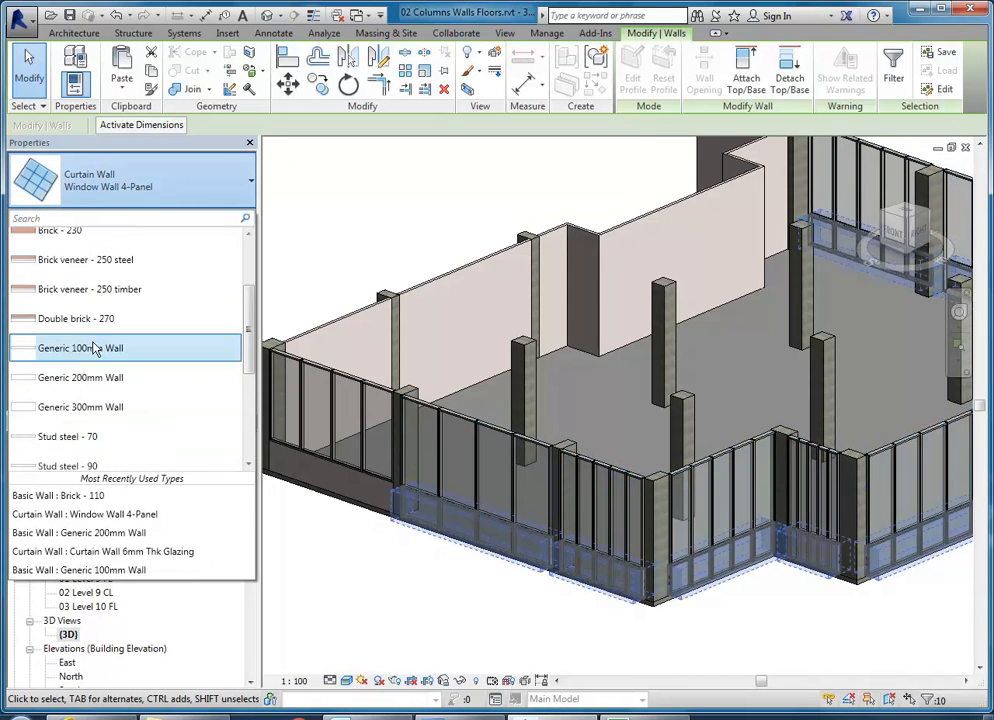
pyautogui.press('Escape')
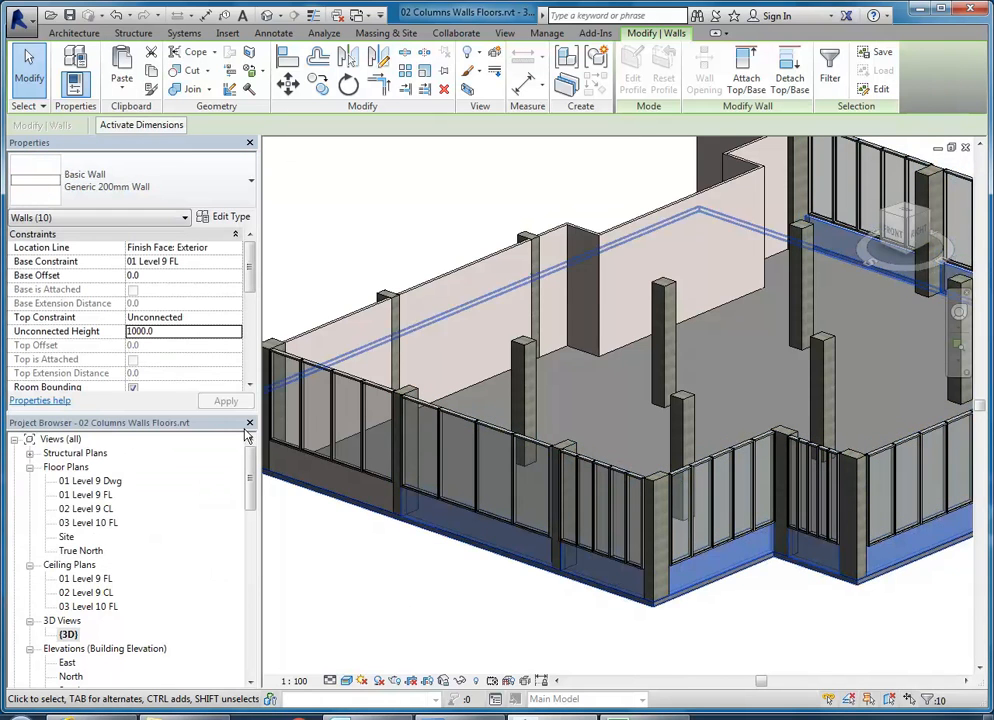
pyautogui.click(363, 594)
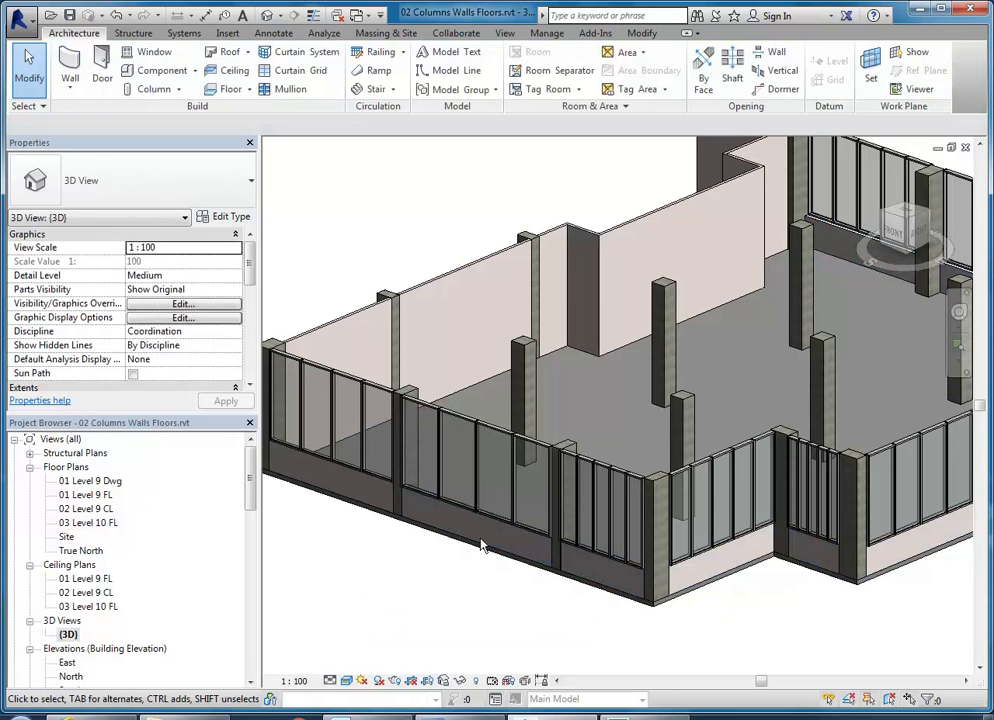
# - Inspect the solid low walls and the window walls above them around the 3D model
pyautogui.scroll(-3, 490, 548)
pyautogui.keyDown('shift'); pyautogui.moveTo(508, 559); pyautogui.dragTo(562, 549, button='middle'); pyautogui.keyUp('shift')
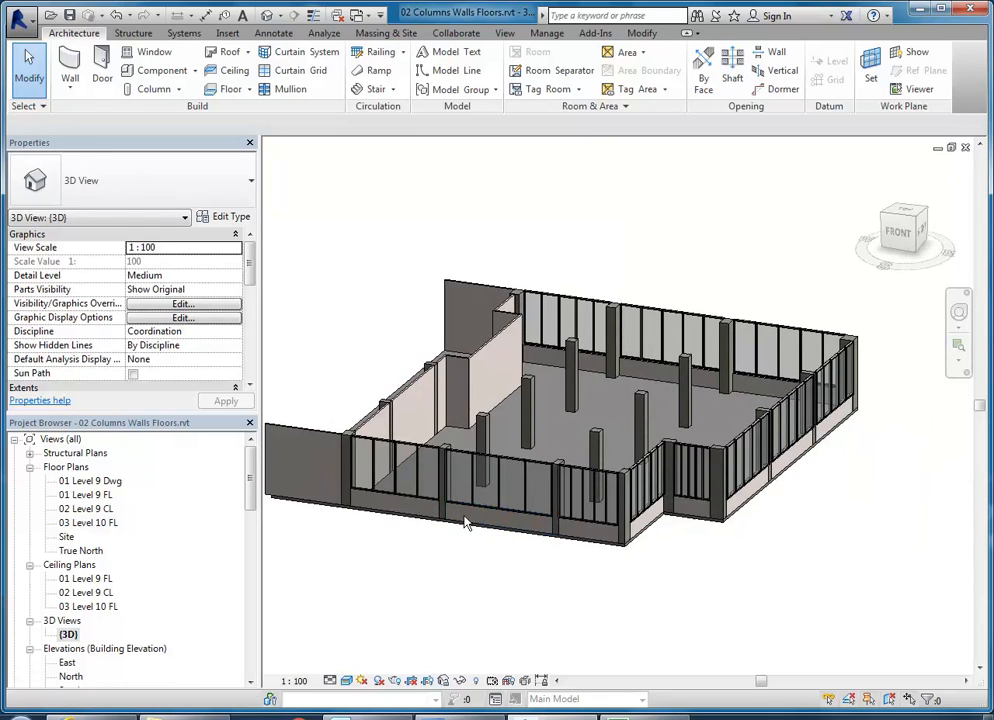
pyautogui.scroll(5, 446, 495)
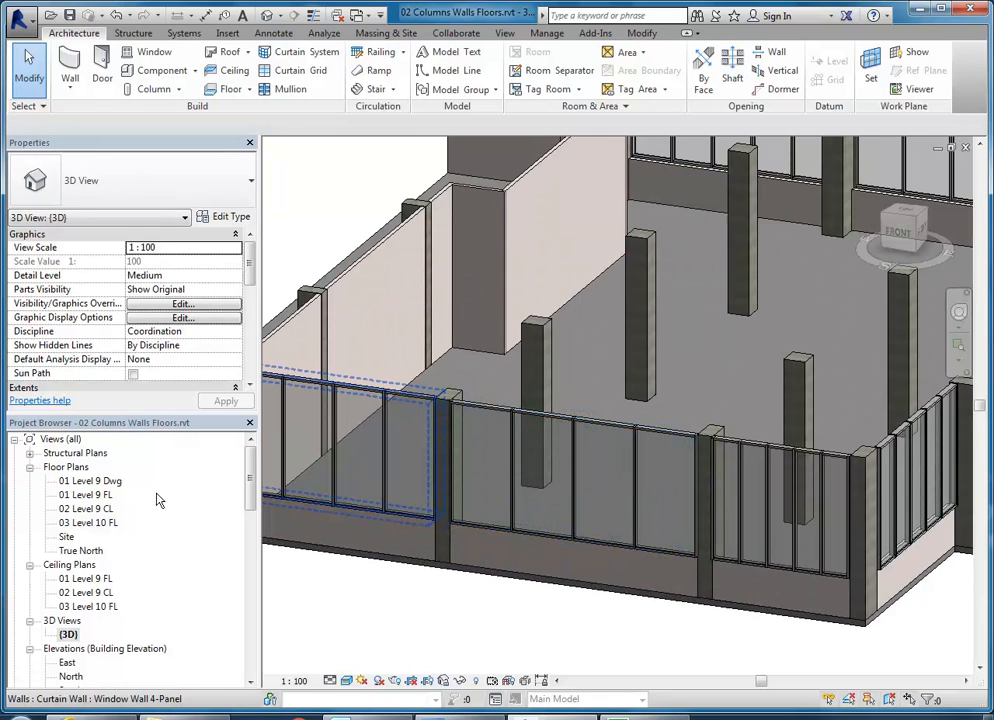
pyautogui.scroll(-4, 535, 425)
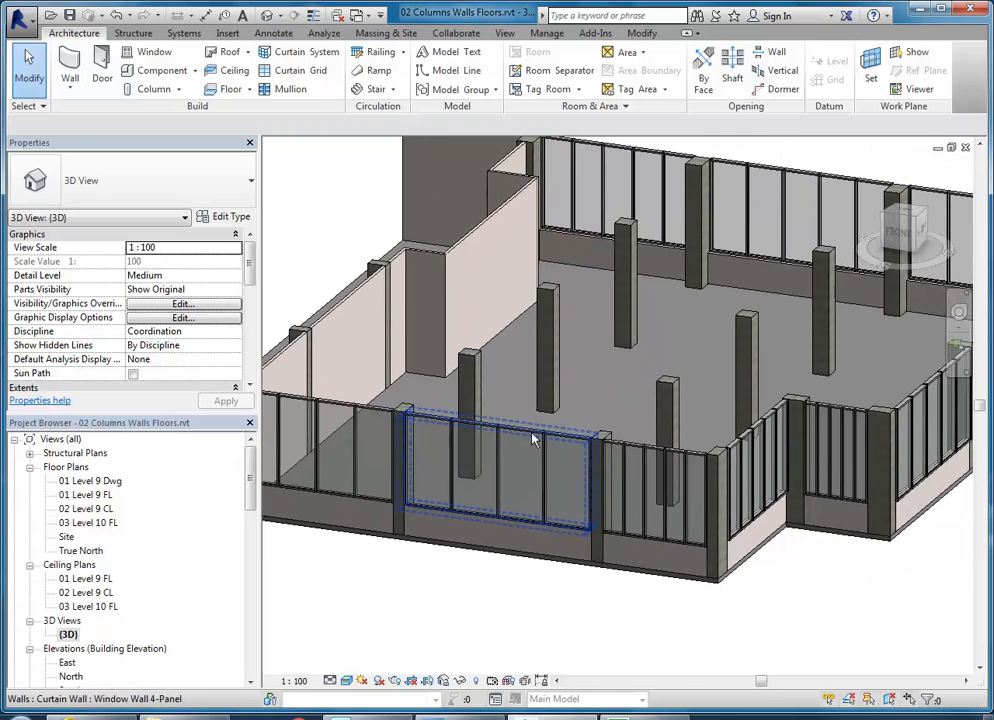
pyautogui.scroll(-4, 592, 484)
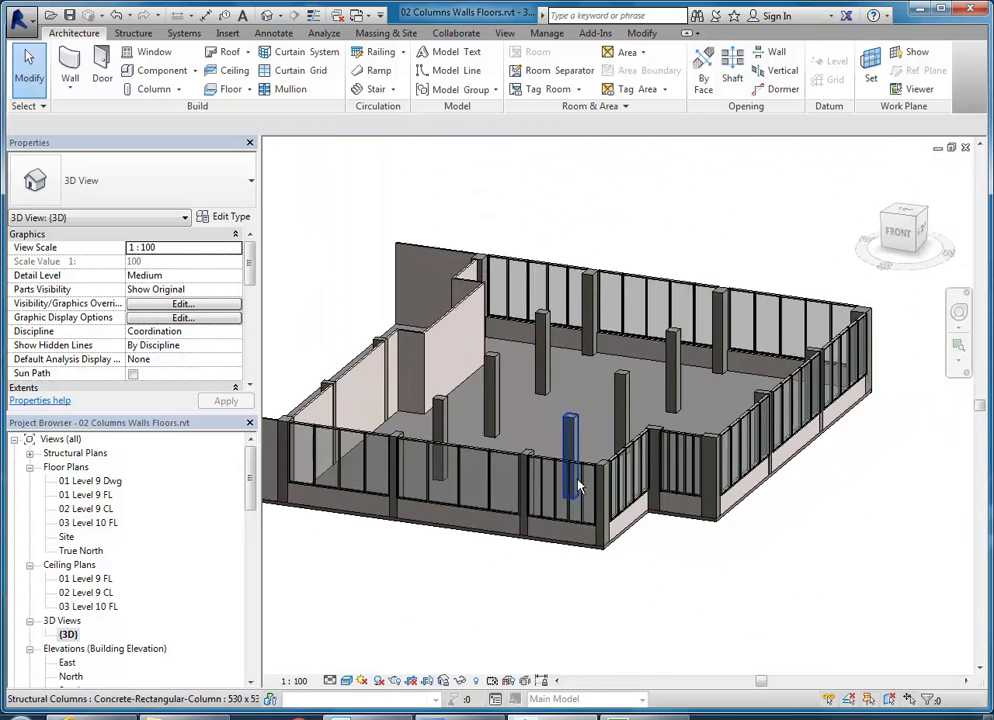
pyautogui.scroll(3, 615, 460)
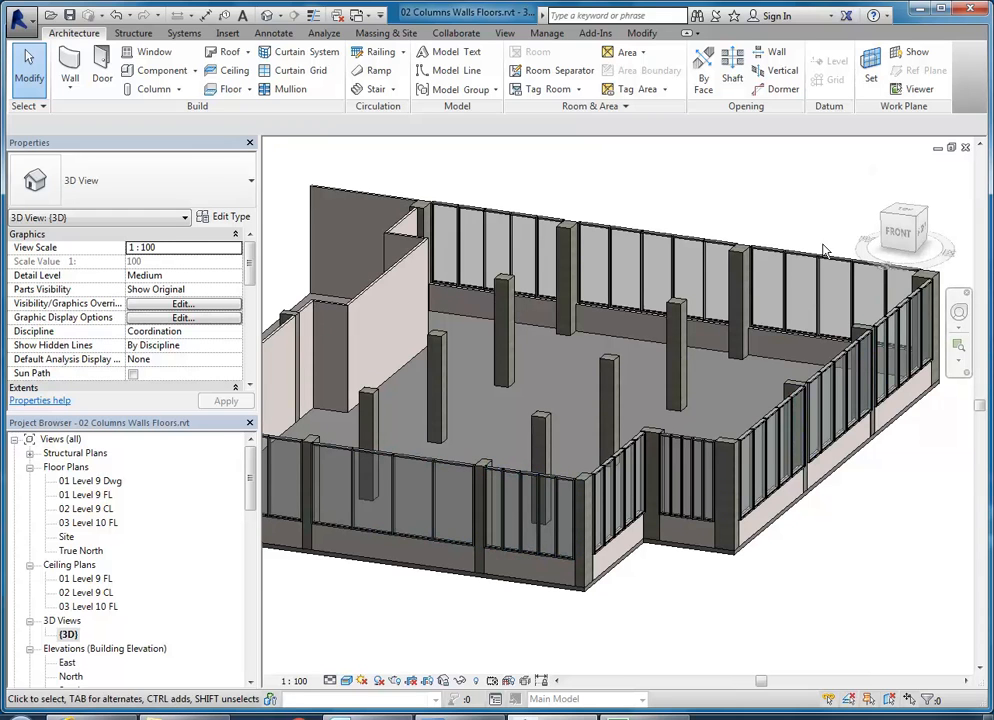
# - Open the 01 Level 9 FL floor plan and examine how the front window walls line up with the column faces and solid walls
pyautogui.doubleClick(85, 496)
pyautogui.scroll(-3, 748, 541)
pyautogui.moveTo(749, 549); pyautogui.dragTo(664, 543, button='middle')
pyautogui.scroll(6, 595, 463)
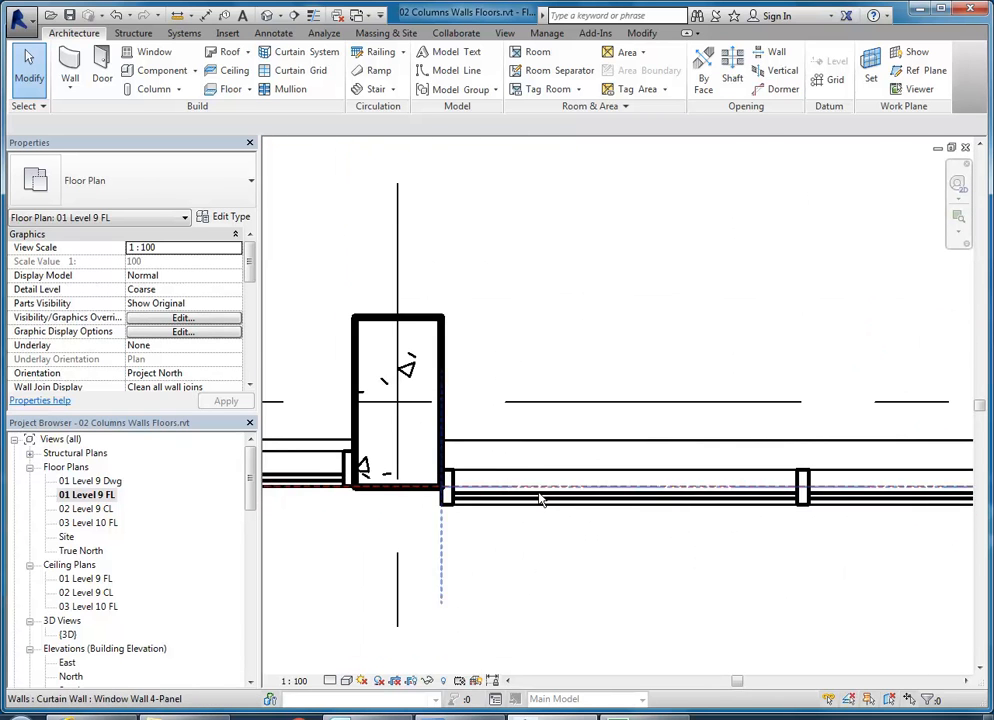
pyautogui.scroll(2, 548, 491)
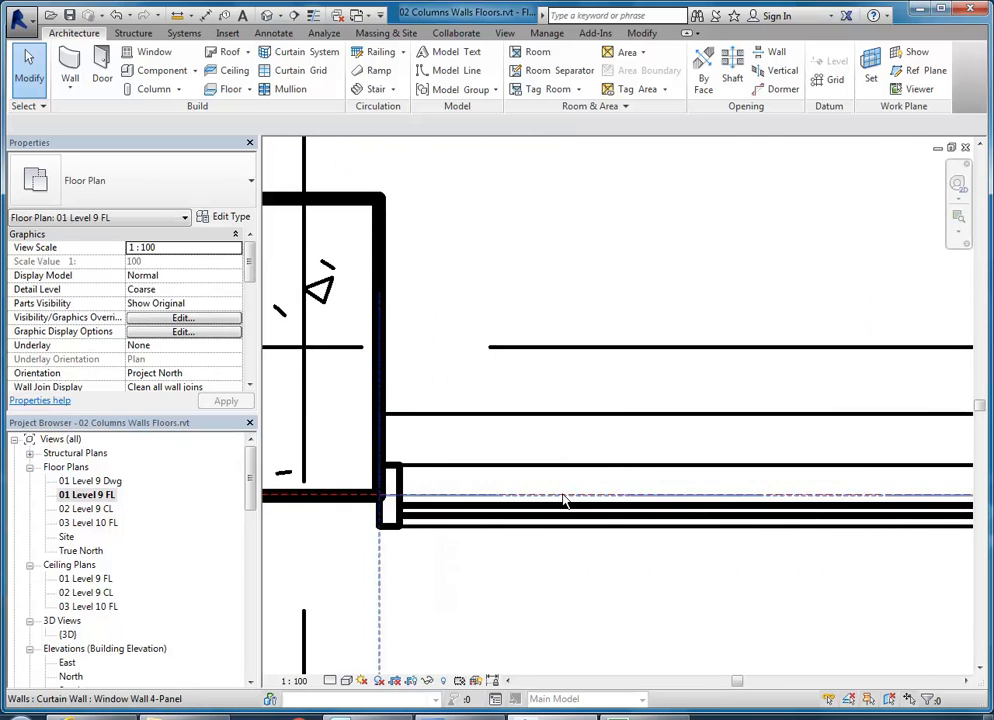
pyautogui.scroll(-2, 515, 558)
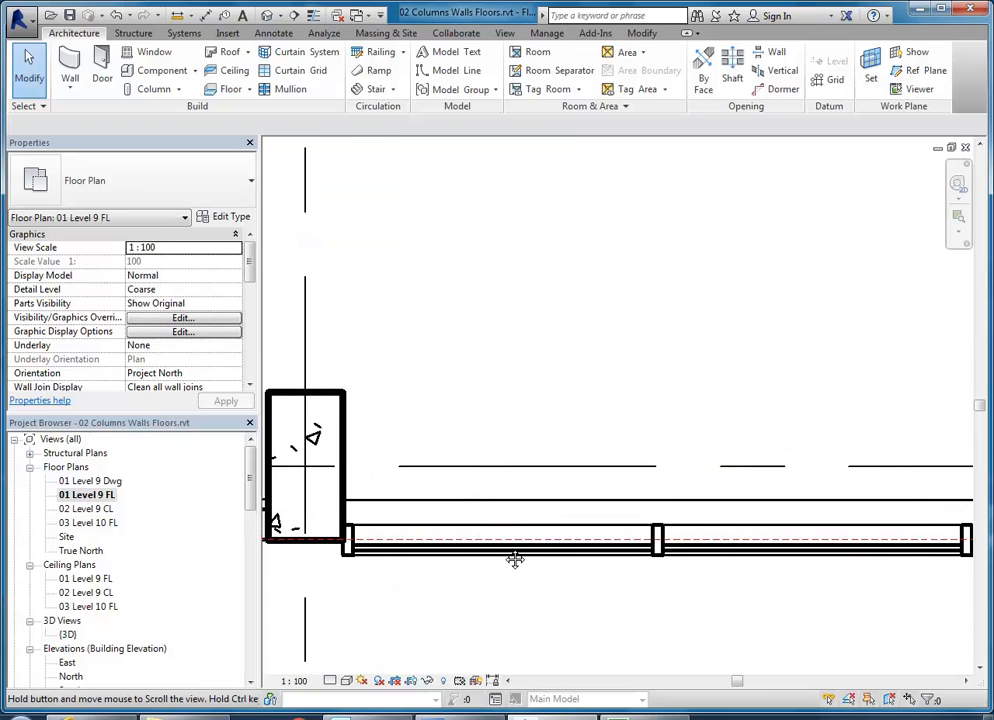
pyautogui.moveTo(515, 558); pyautogui.dragTo(505, 560, button='middle')
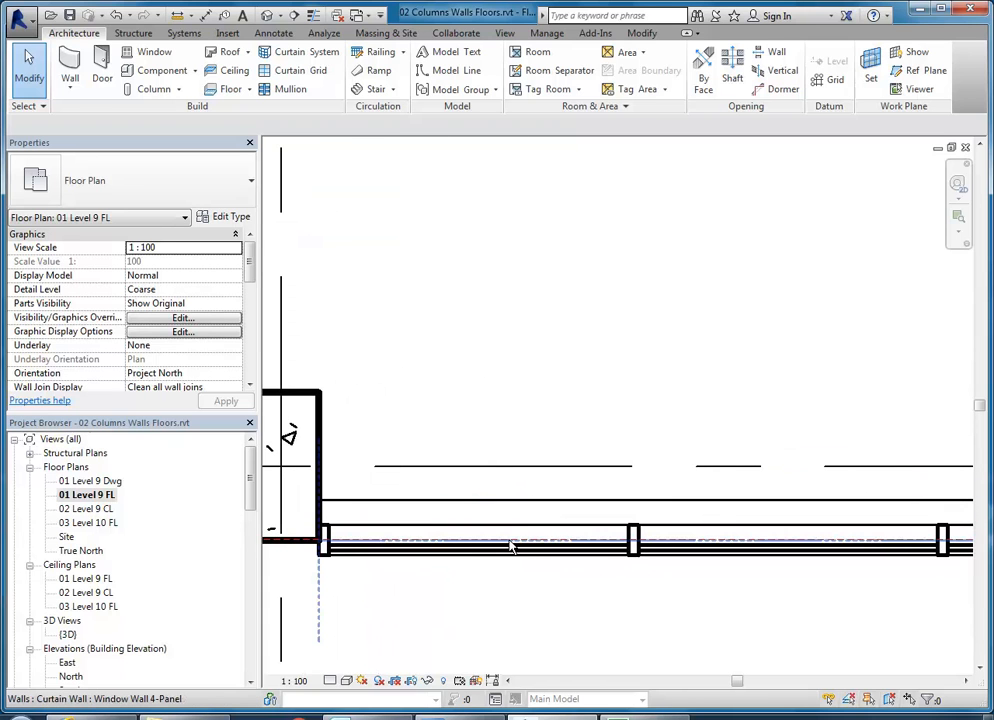
pyautogui.moveTo(512, 546); pyautogui.dragTo(850, 538, button='middle')
pyautogui.scroll(2, 385, 500)
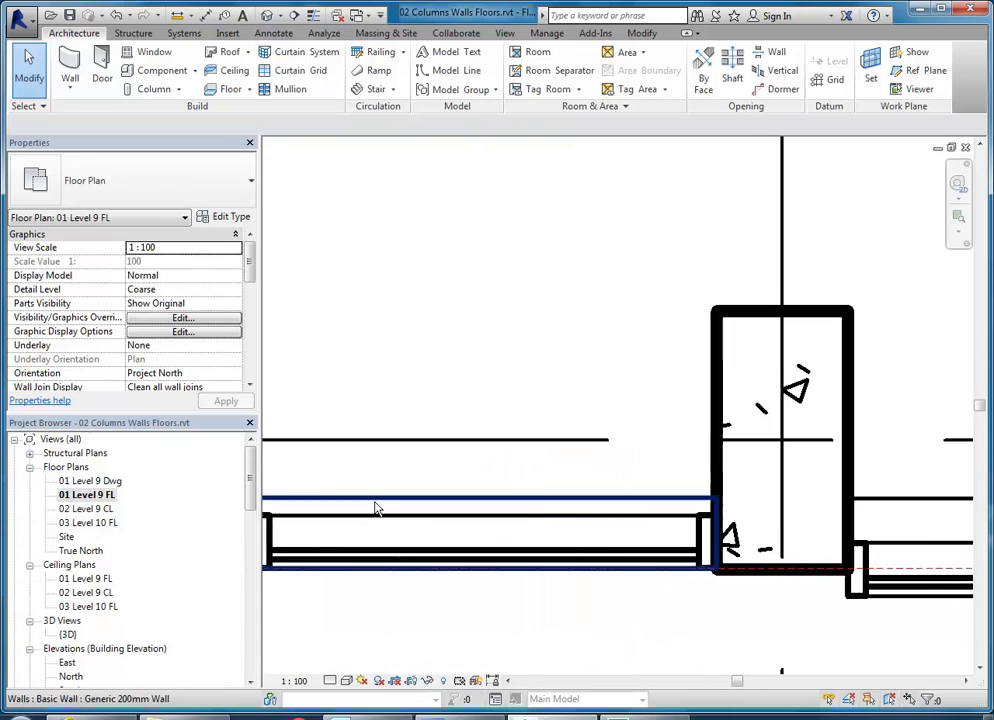
pyautogui.moveTo(735, 540); pyautogui.dragTo(499, 486, button='middle')
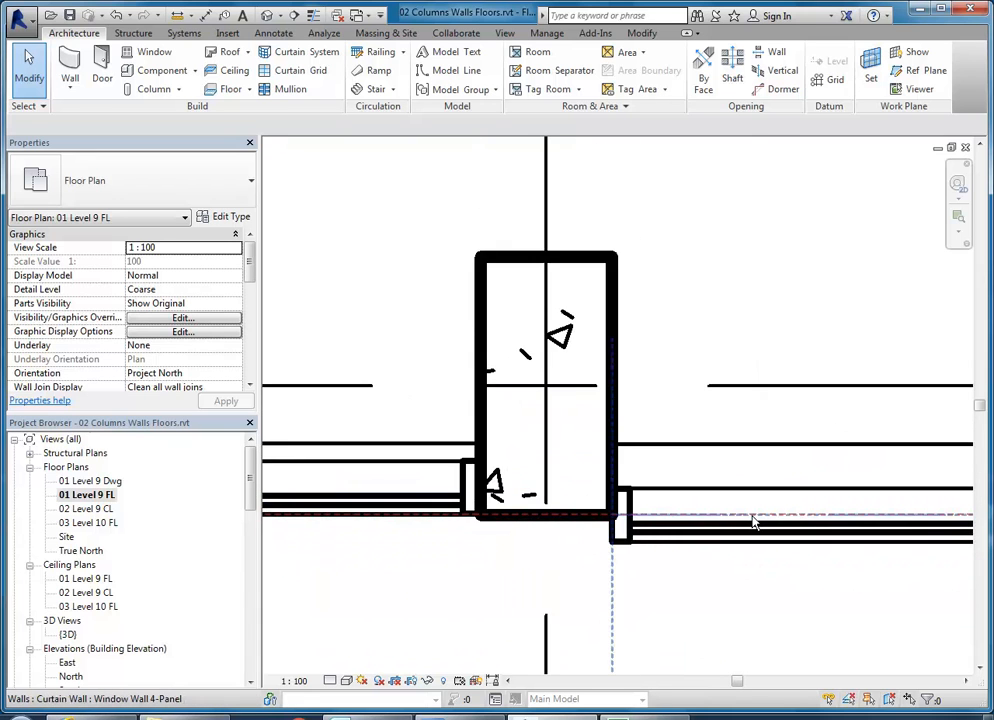
pyautogui.scroll(-1, 750, 522)
pyautogui.moveTo(744, 527); pyautogui.dragTo(614, 530, button='middle')
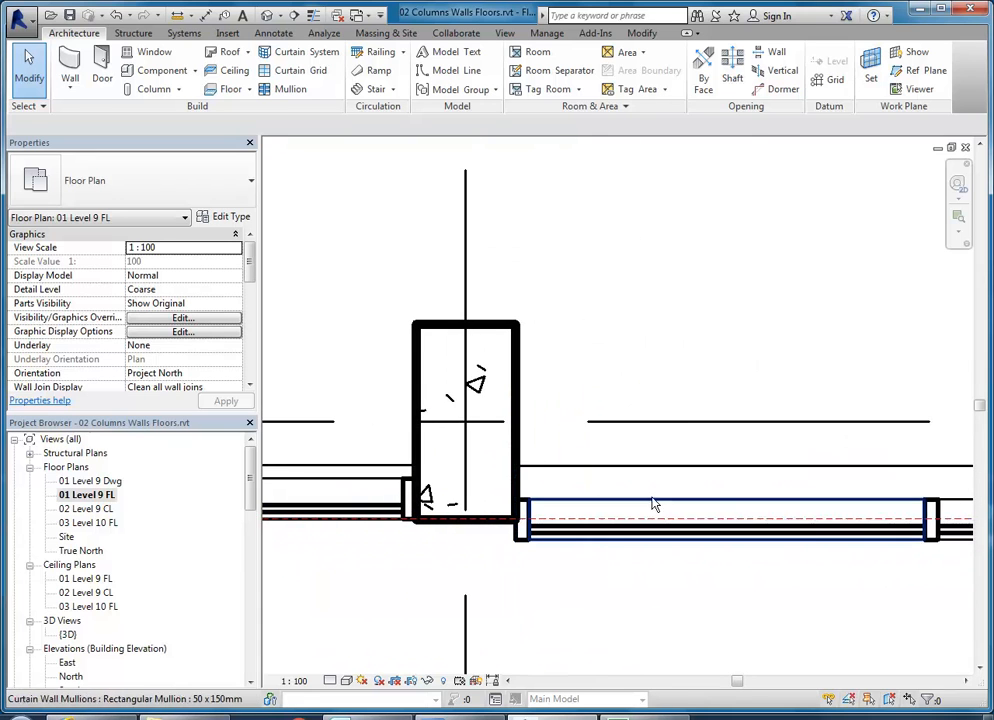
pyautogui.moveTo(661, 319); pyautogui.dragTo(588, 341, button='middle')
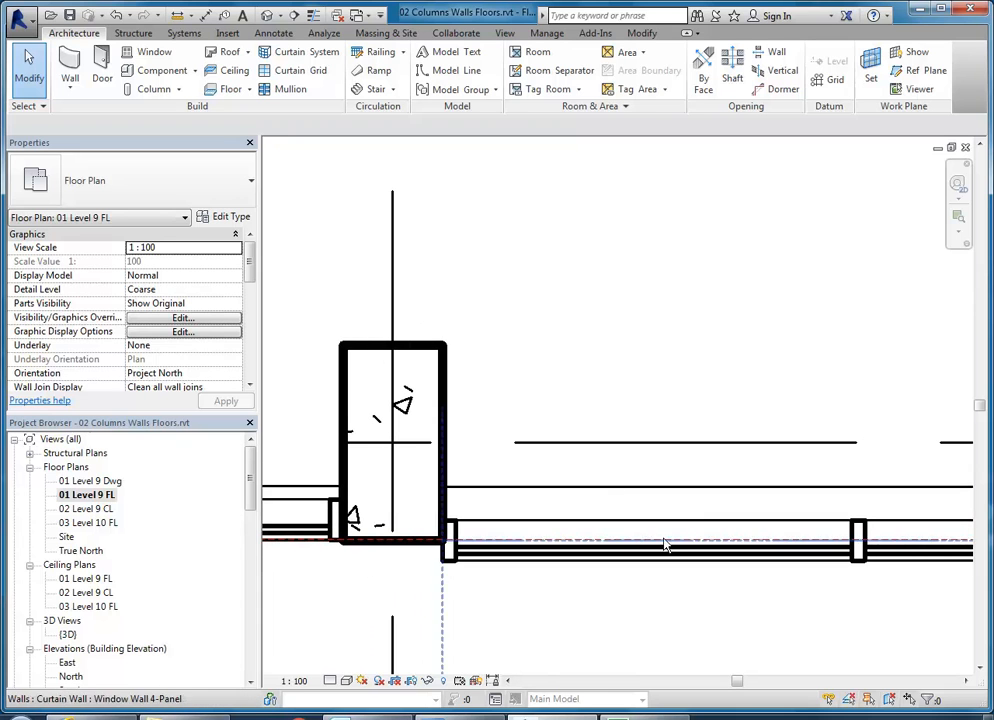
# - Set up the Offset tool with a numerical offset of 75 and copying off
pyautogui.click(643, 36)
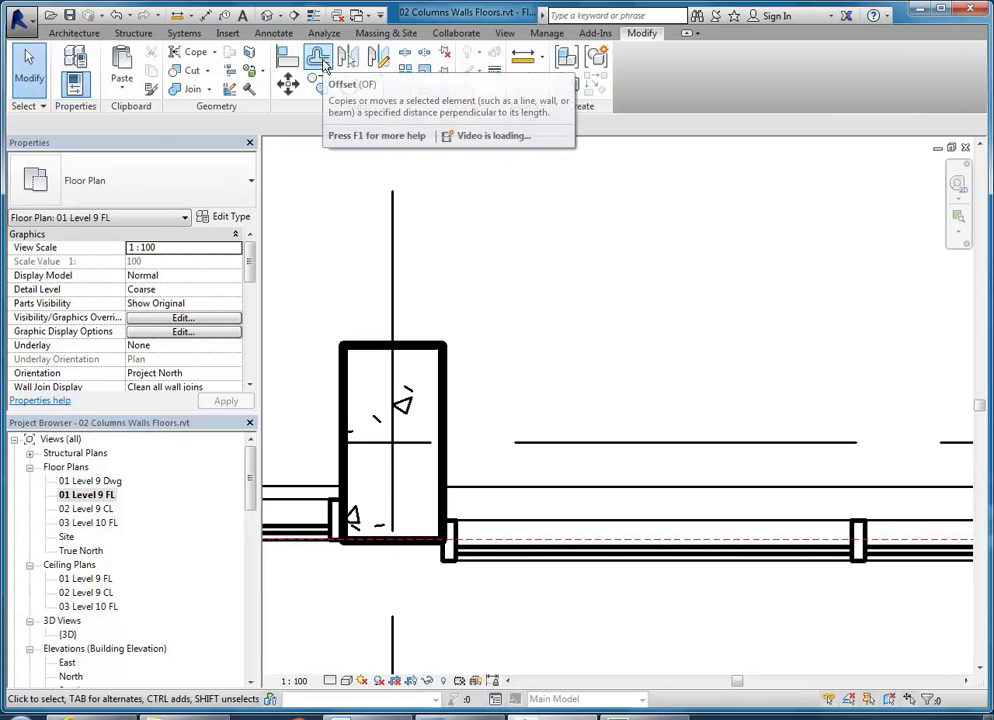
pyautogui.click(320, 60)
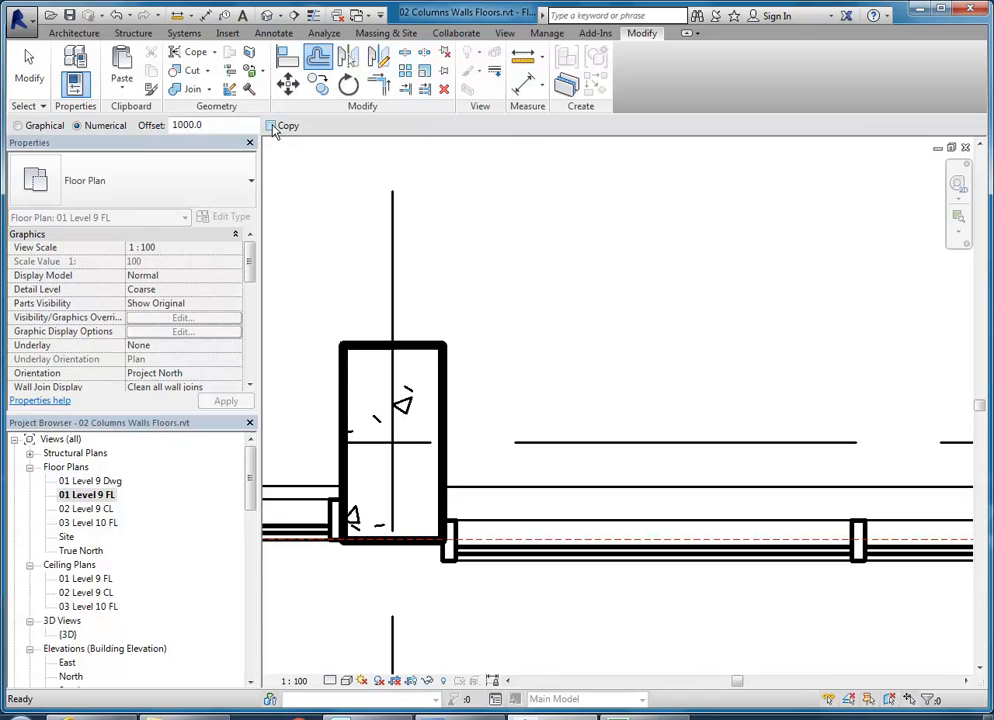
pyautogui.moveTo(223, 128); pyautogui.dragTo(121, 126)
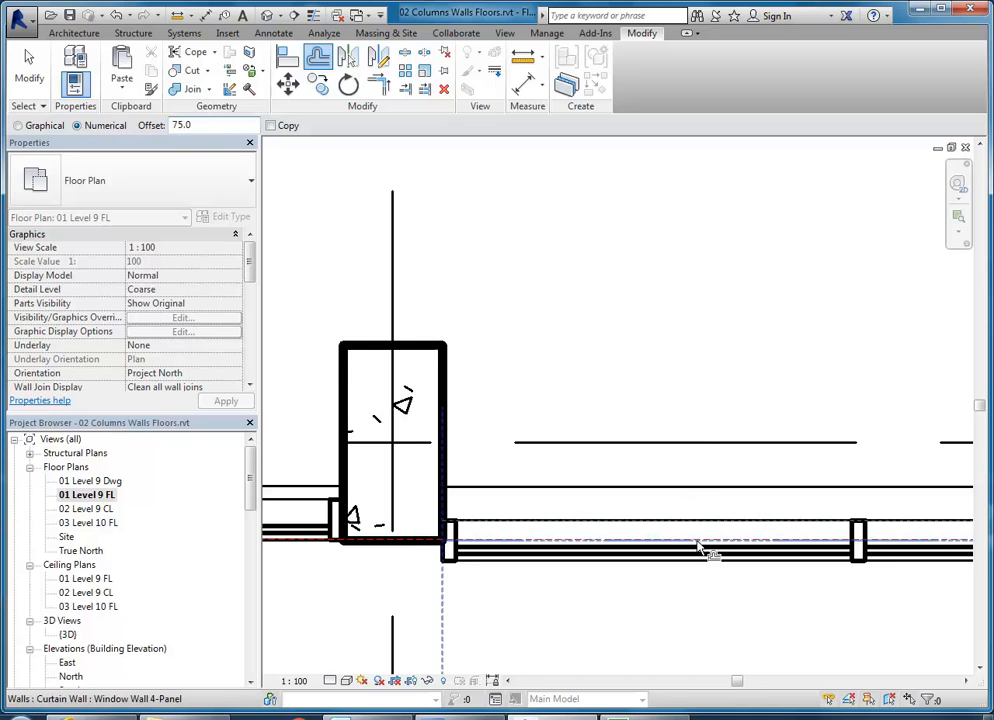
# - Try offsetting the misaligned front window wall 75 mm to the outside and undo it
pyautogui.moveTo(761, 547); pyautogui.dragTo(607, 500, button='middle')
pyautogui.click(608, 497)
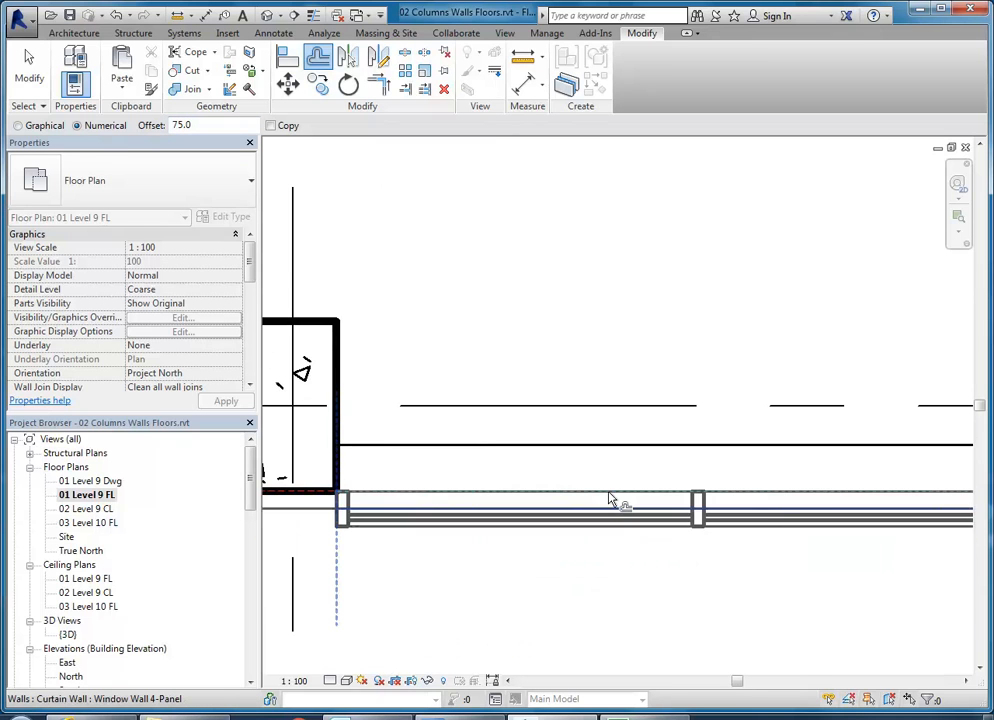
pyautogui.click(113, 15)
# - Offset the first misaligned front window wall 75 mm inward so it sits flush with the column's outer face
pyautogui.scroll(-1, 734, 471)
pyautogui.moveTo(724, 484); pyautogui.dragTo(612, 471, button='middle')
pyautogui.moveTo(494, 395); pyautogui.dragTo(551, 422, button='middle')
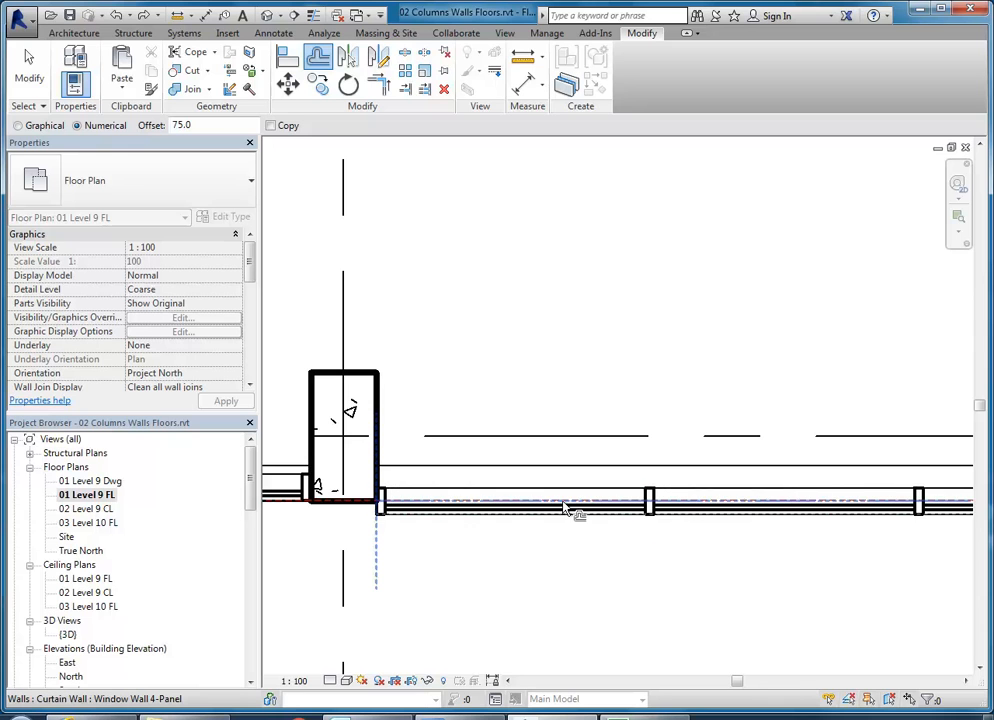
pyautogui.click(563, 503)
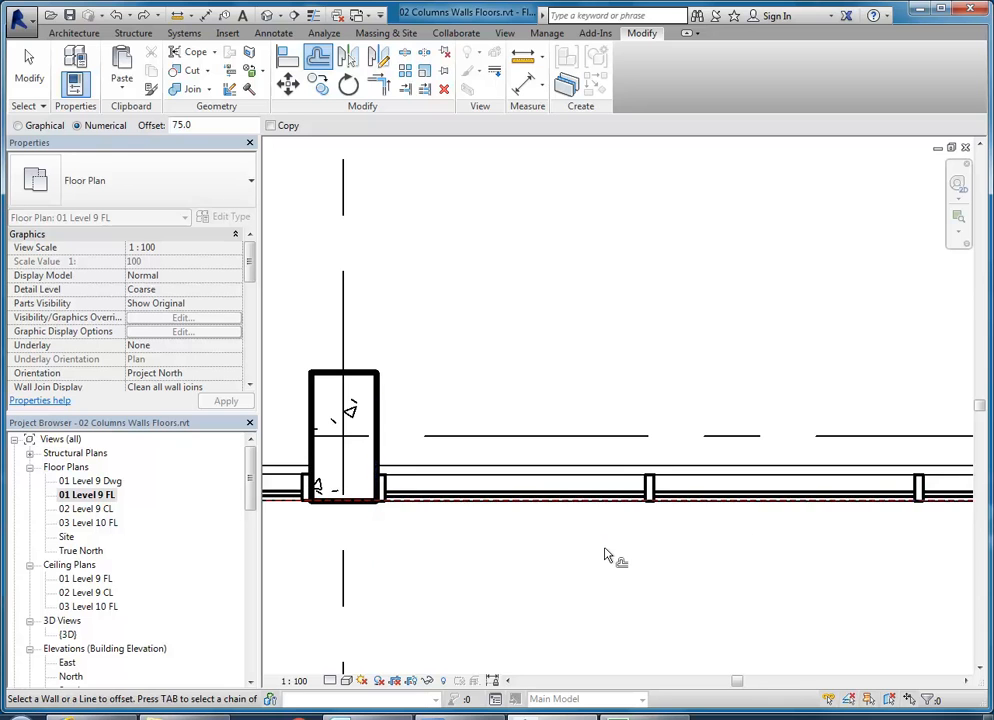
# - Offset the next front window wall, ending at the front corner column, 75 mm inward
pyautogui.scroll(-2, 628, 423)
pyautogui.moveTo(620, 425); pyautogui.dragTo(613, 416, button='middle')
pyautogui.scroll(-1, 613, 416)
pyautogui.moveTo(896, 401); pyautogui.dragTo(331, 380, button='middle')
pyautogui.scroll(5, 580, 400)
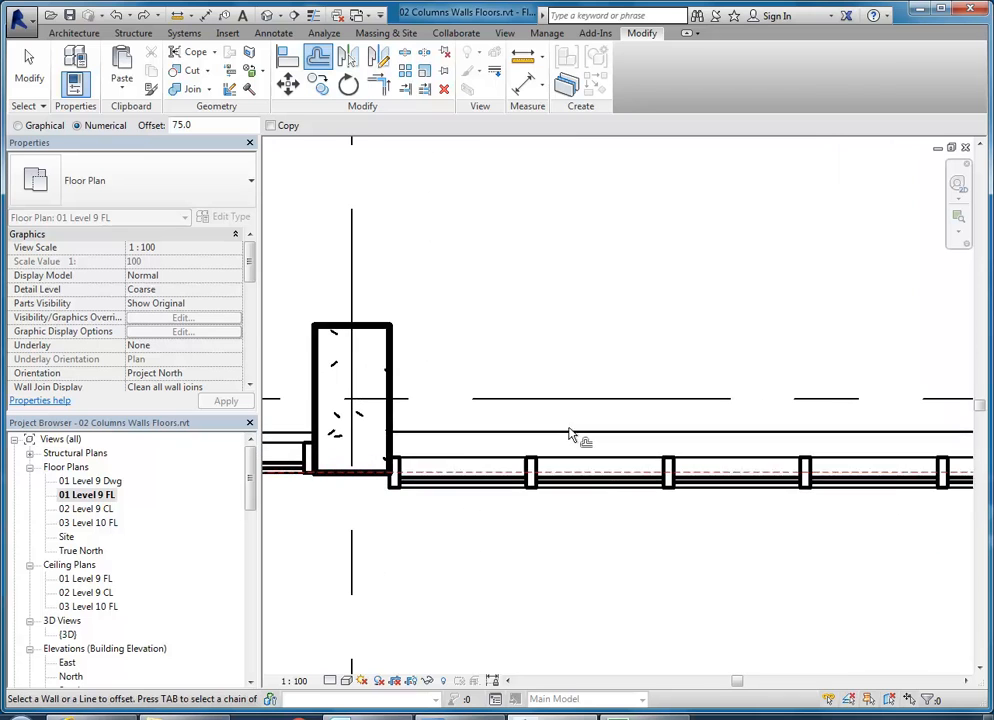
pyautogui.click(606, 477)
# - Offset the side window wall running back from the front corner column 75 mm inward
pyautogui.scroll(-2, 675, 366)
pyautogui.moveTo(960, 363); pyautogui.dragTo(607, 430, button='middle')
pyautogui.moveTo(587, 346); pyautogui.dragTo(586, 423, button='middle')
pyautogui.scroll(1, 593, 355)
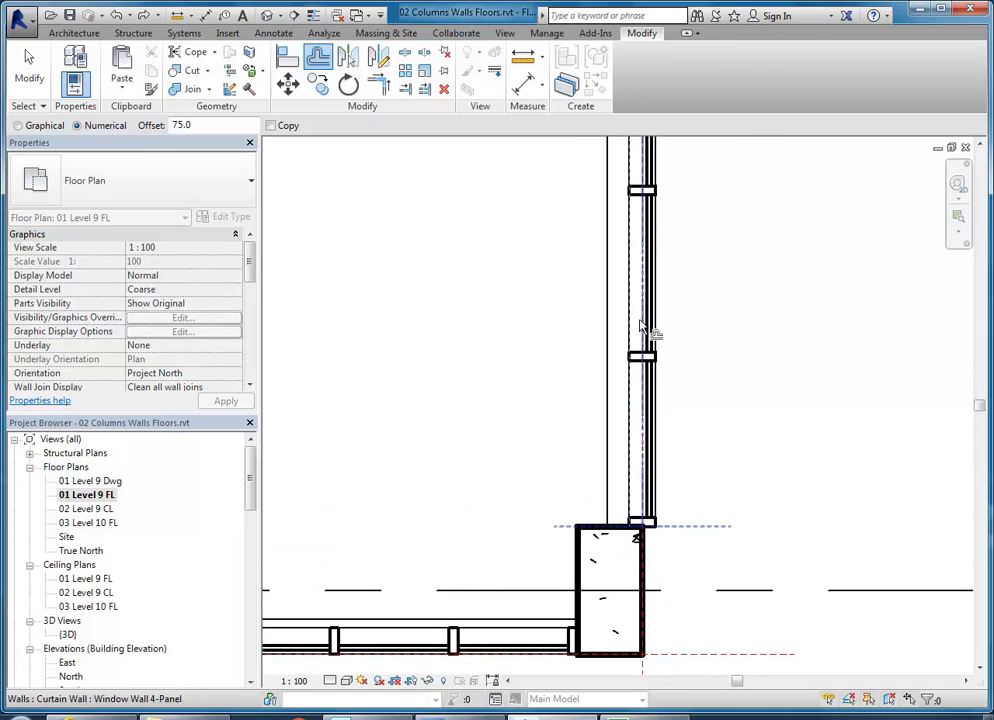
pyautogui.click(641, 325)
# - Offset the short front-facing window wall between the two columns of the building's step 75 mm inward
pyautogui.scroll(-4, 580, 340)
pyautogui.moveTo(570, 348); pyautogui.dragTo(535, 420, button='middle')
pyautogui.scroll(-1, 527, 190)
pyautogui.moveTo(527, 190); pyautogui.dragTo(508, 417, button='middle')
pyautogui.scroll(2, 755, 300)
pyautogui.scroll(2, 683, 333)
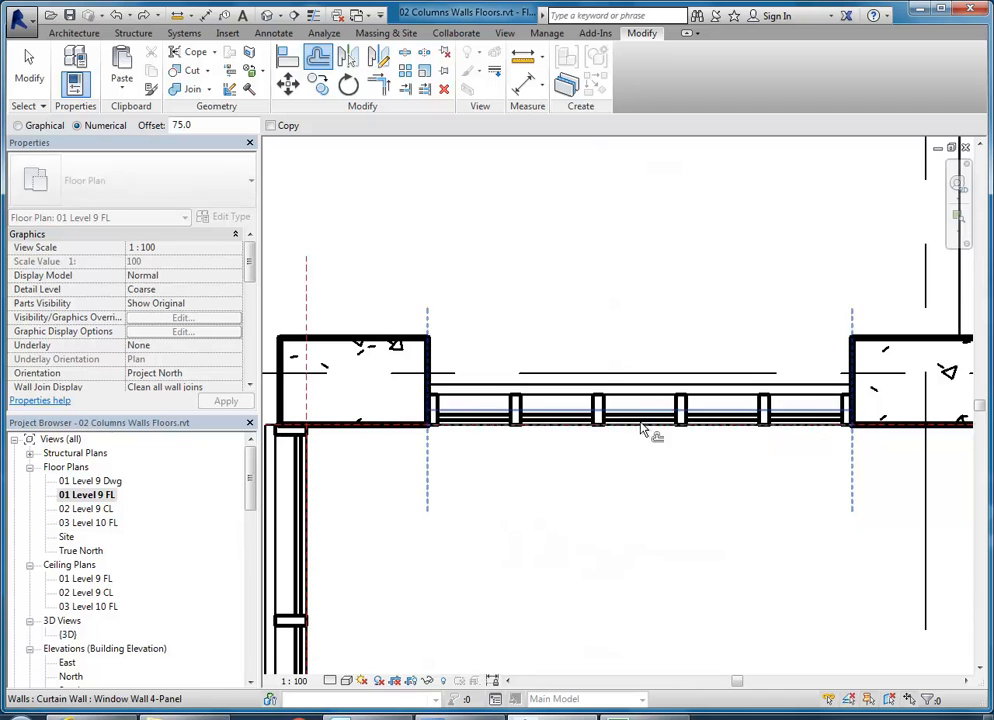
# - Offset the side window wall running from the step's outer column to grid C 75 mm inward
pyautogui.scroll(-3, 637, 222)
pyautogui.moveTo(626, 306); pyautogui.dragTo(595, 363, button='middle')
pyautogui.scroll(1, 595, 363)
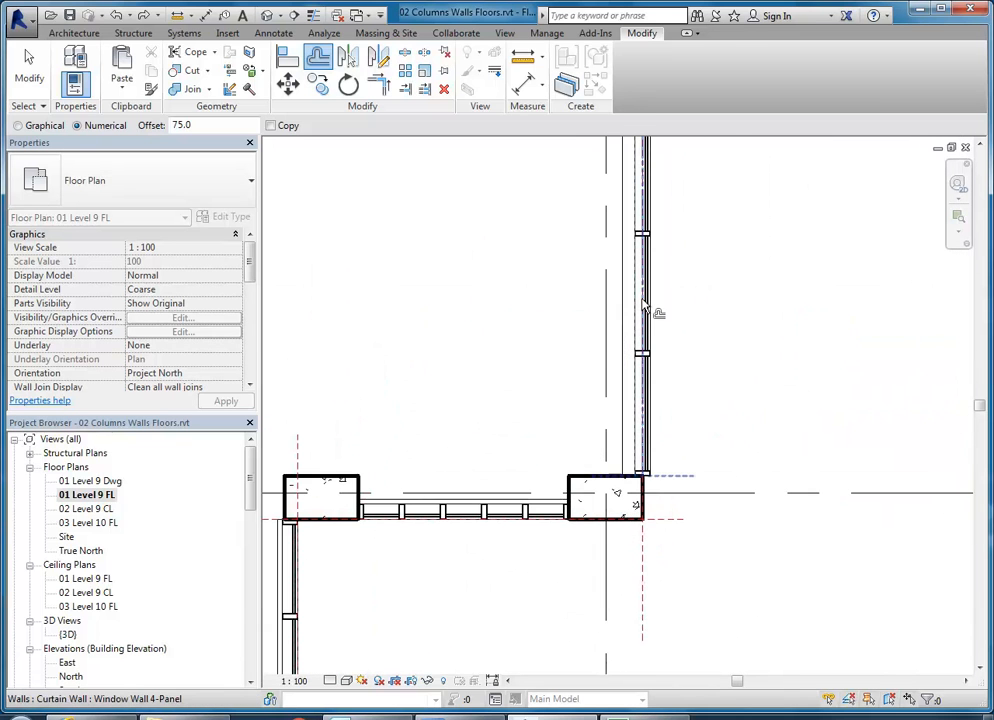
pyautogui.click(644, 306)
# - Offset the side window wall between grids C and B 75 mm inward
pyautogui.scroll(-3, 630, 307)
pyautogui.moveTo(600, 308); pyautogui.dragTo(575, 475, button='middle')
pyautogui.scroll(-1, 545, 250)
pyautogui.moveTo(545, 250); pyautogui.dragTo(569, 425, button='middle')
pyautogui.moveTo(597, 272); pyautogui.dragTo(588, 348, button='middle')
pyautogui.scroll(1, 590, 345)
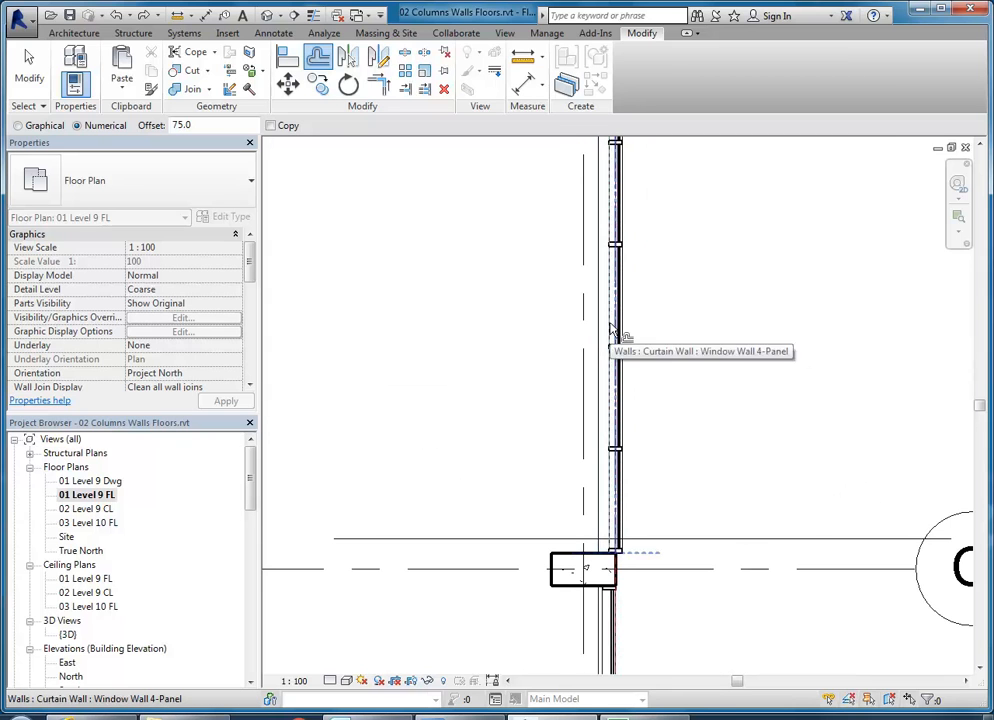
# - Offset the side window wall between grid B and the back corner column 75 mm inward
pyautogui.scroll(-1, 581, 322)
pyautogui.moveTo(572, 338); pyautogui.dragTo(455, 433, button='middle')
pyautogui.scroll(2, 500, 410)
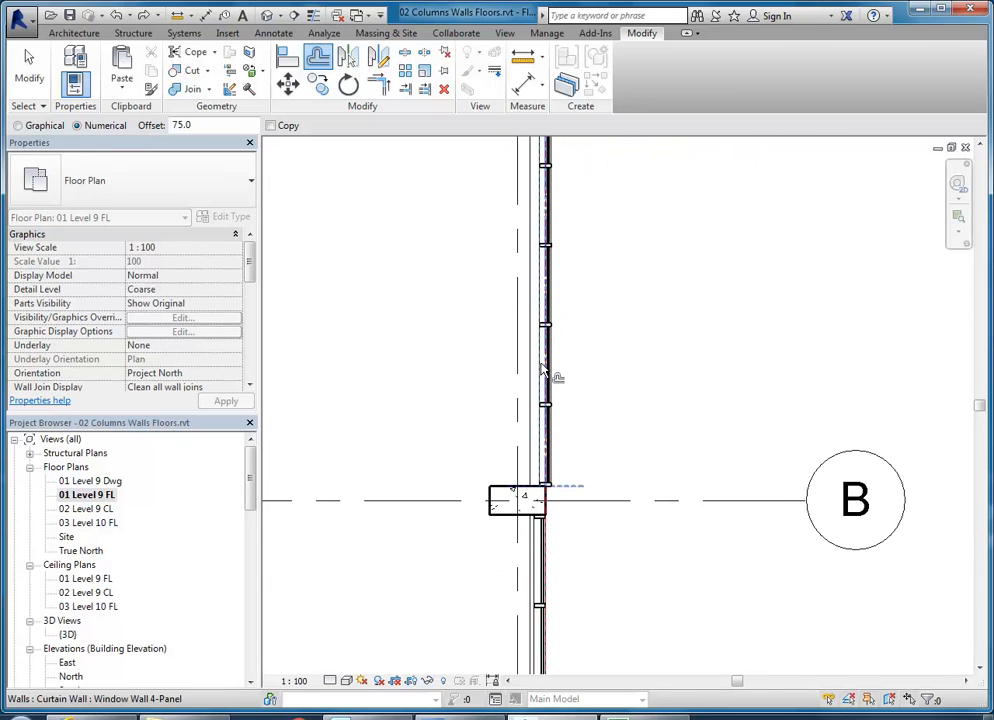
pyautogui.moveTo(459, 315); pyautogui.dragTo(690, 308, button='middle')
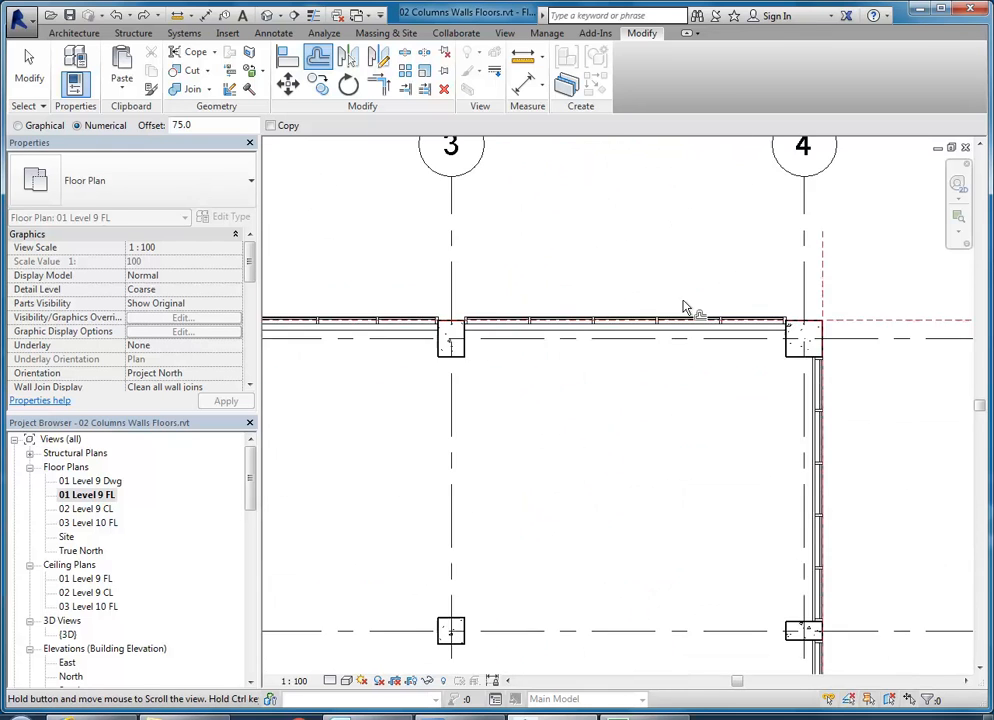
# - Offset the two back window walls between grids 4 and 3 and grids 3 and 2 75 mm inward
pyautogui.scroll(2, 575, 334)
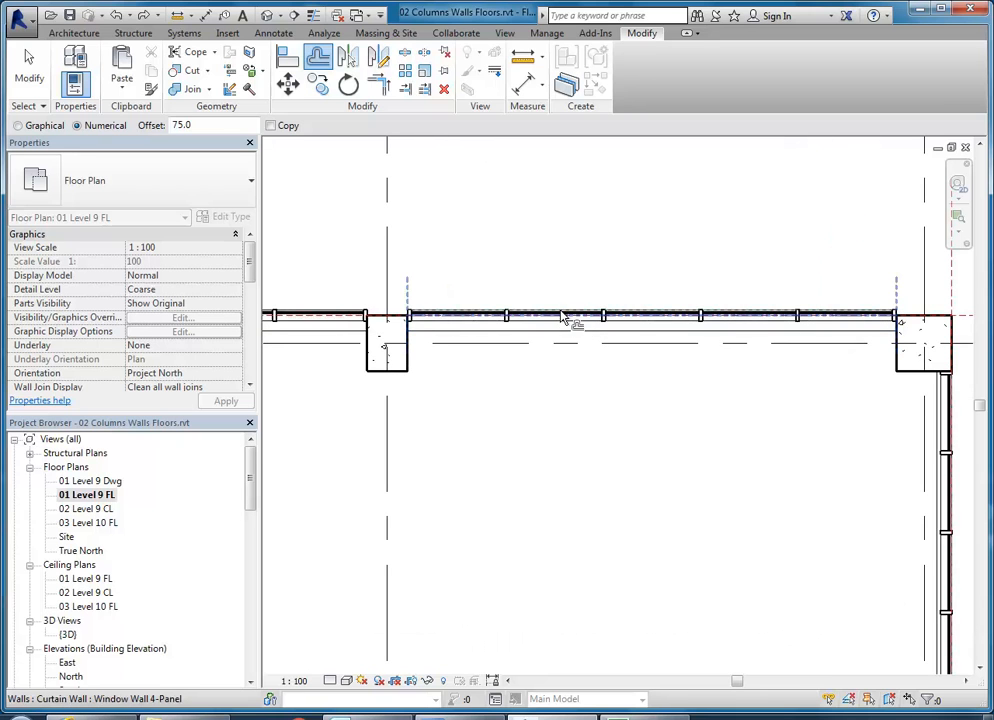
pyautogui.scroll(-2, 537, 291)
pyautogui.moveTo(537, 291); pyautogui.dragTo(601, 351, button='middle')
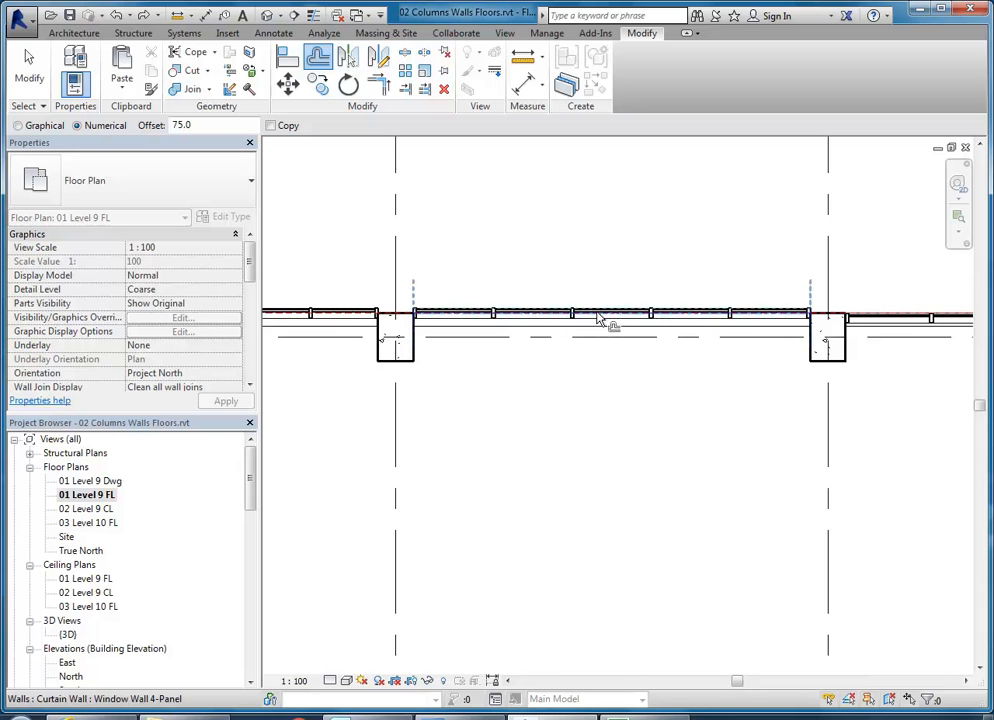
pyautogui.click(597, 313)
# - Offset the last back window wall, next to the solid wall, 75 mm inward and end the Offset command
pyautogui.scroll(-1, 484, 274)
pyautogui.moveTo(484, 274); pyautogui.dragTo(848, 292, button='middle')
pyautogui.scroll(2, 585, 310)
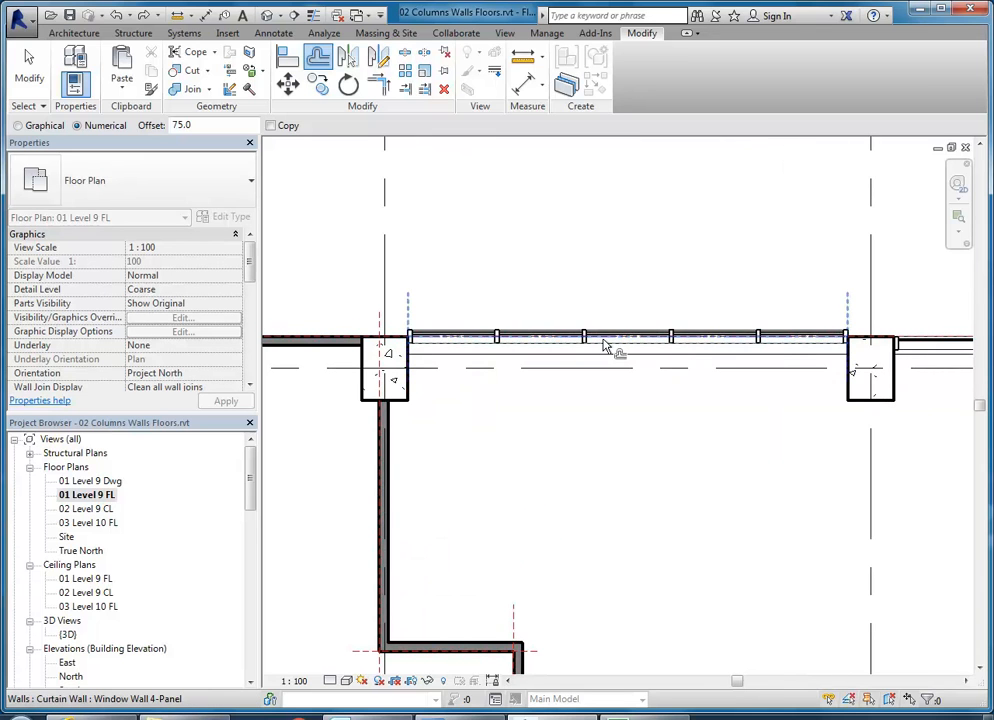
pyautogui.click(603, 346)
pyautogui.rightClick(562, 272)
pyautogui.rightClick(584, 273)
pyautogui.click(629, 287)
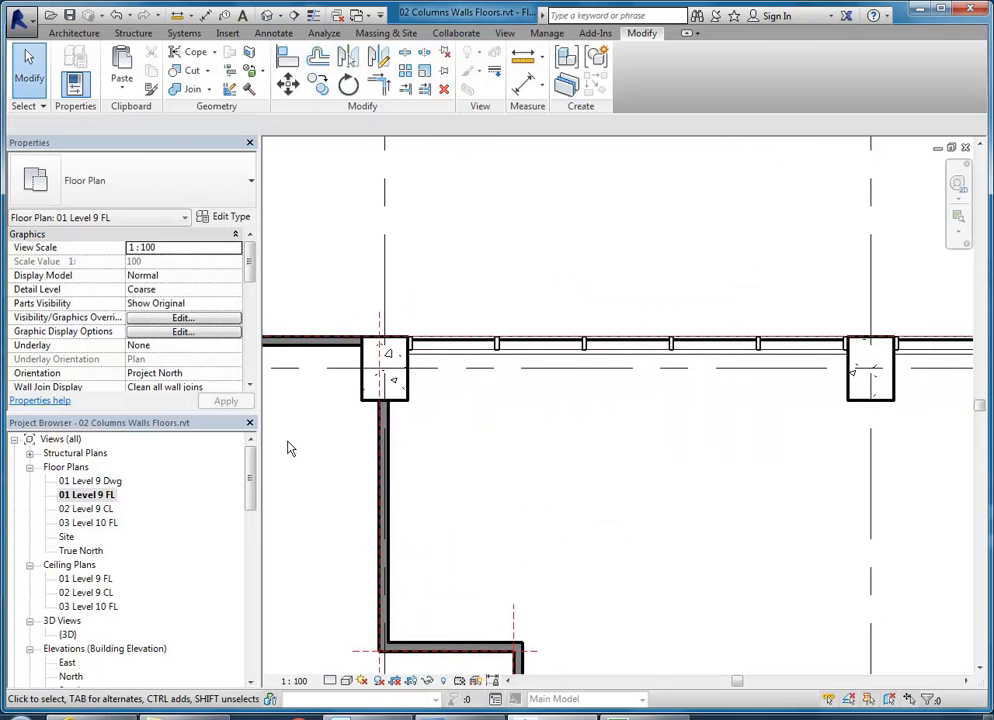
# - In the 3D view, set the vertical grid number of the short front window wall at the outer corner to 1
pyautogui.scroll(-4, 80, 499)
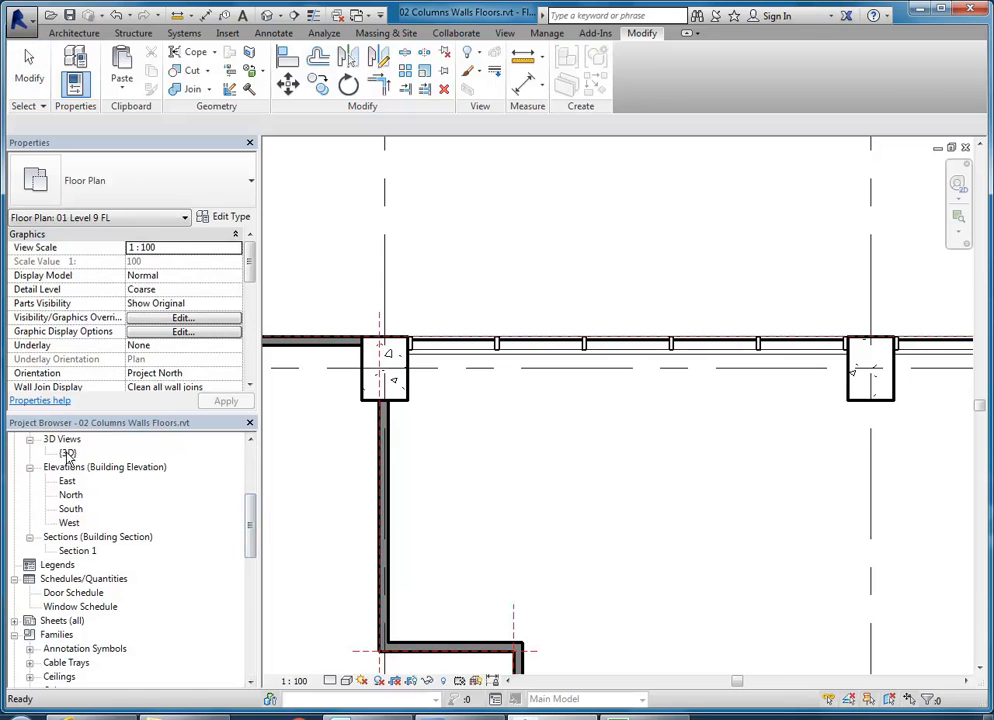
pyautogui.doubleClick(67, 454)
pyautogui.scroll(4, 437, 437)
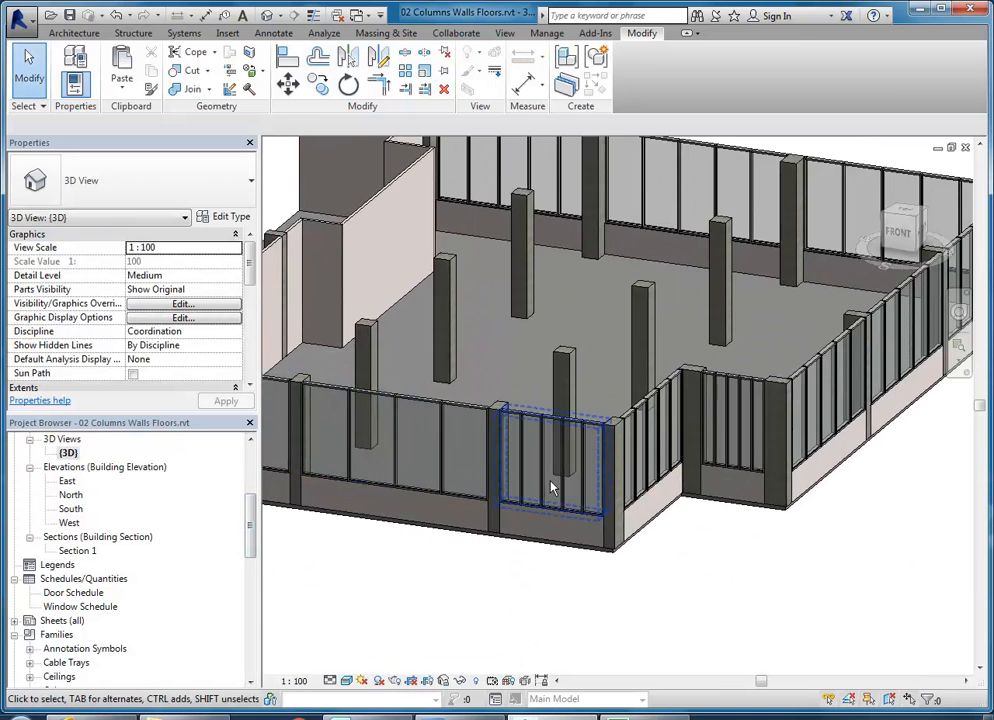
pyautogui.scroll(3, 641, 477)
pyautogui.click(629, 399)
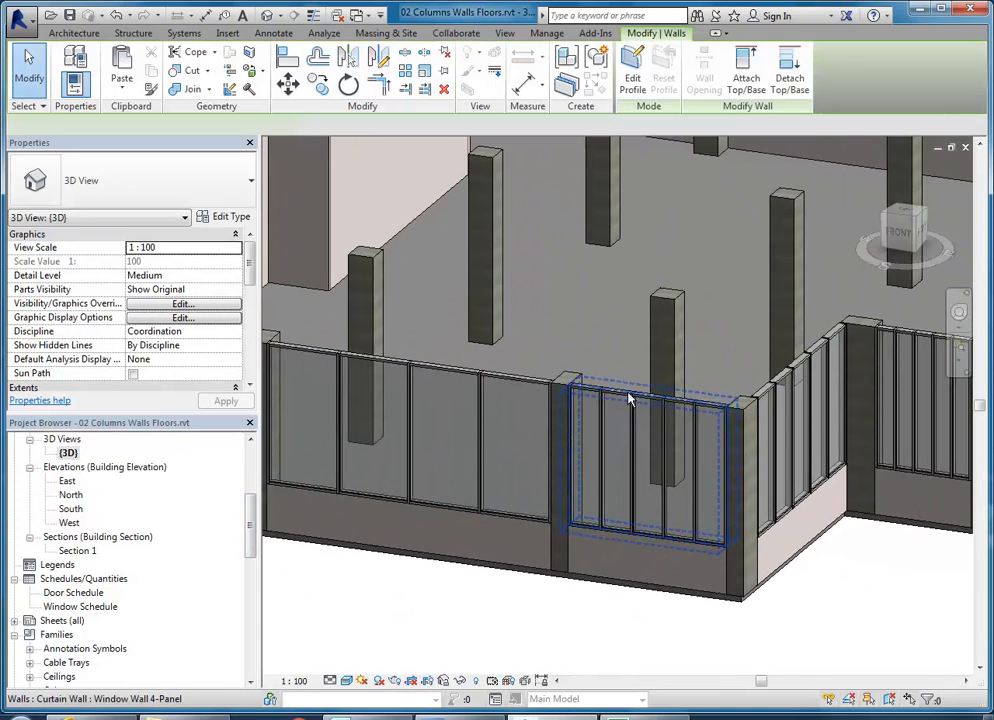
pyautogui.moveTo(587, 346); pyautogui.dragTo(522, 348, button='middle')
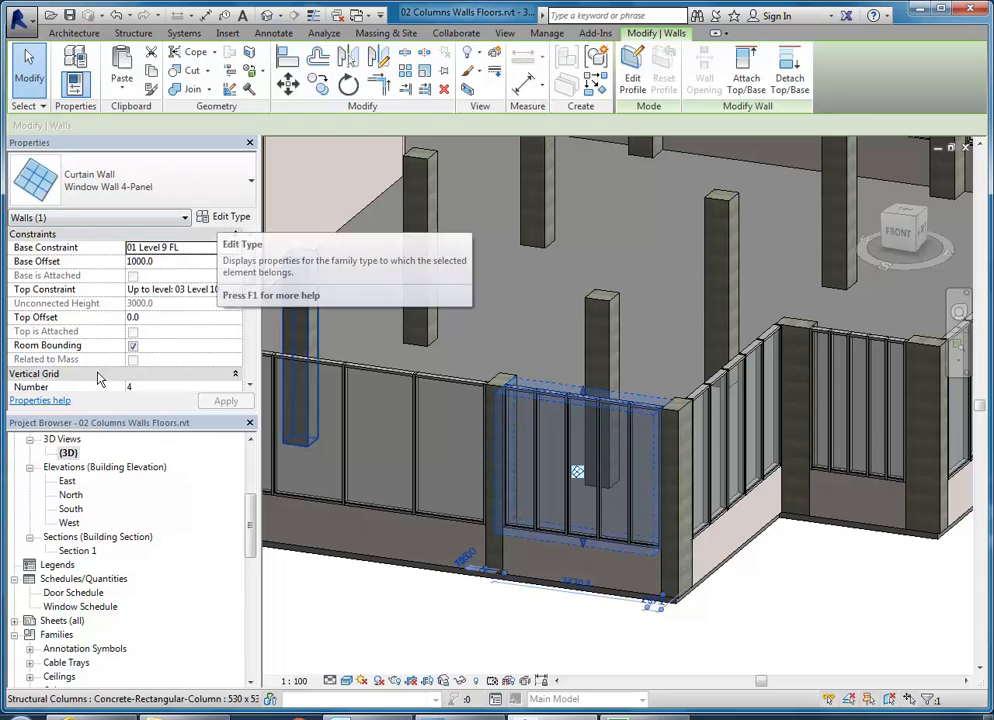
pyautogui.moveTo(250, 266); pyautogui.dragTo(251, 282)
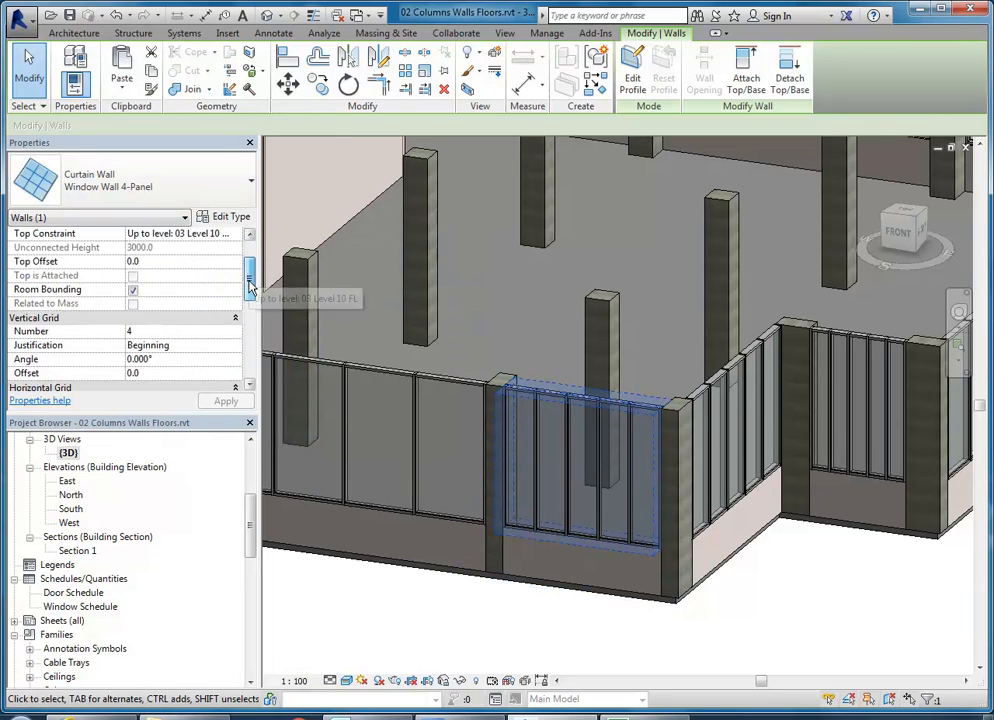
pyautogui.click(236, 336)
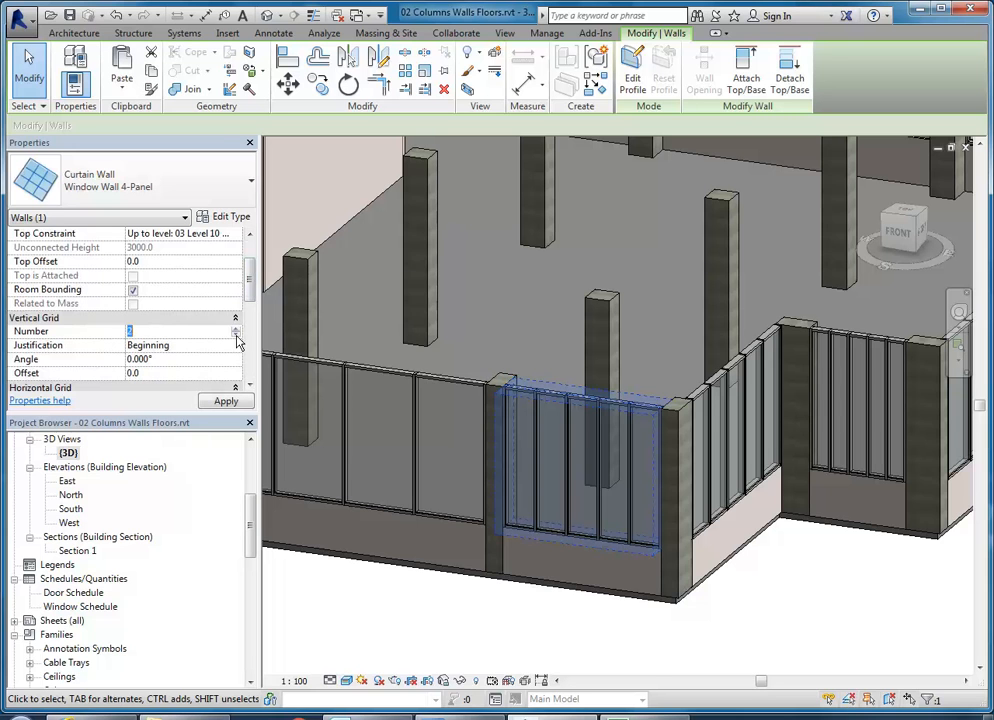
pyautogui.click(220, 402)
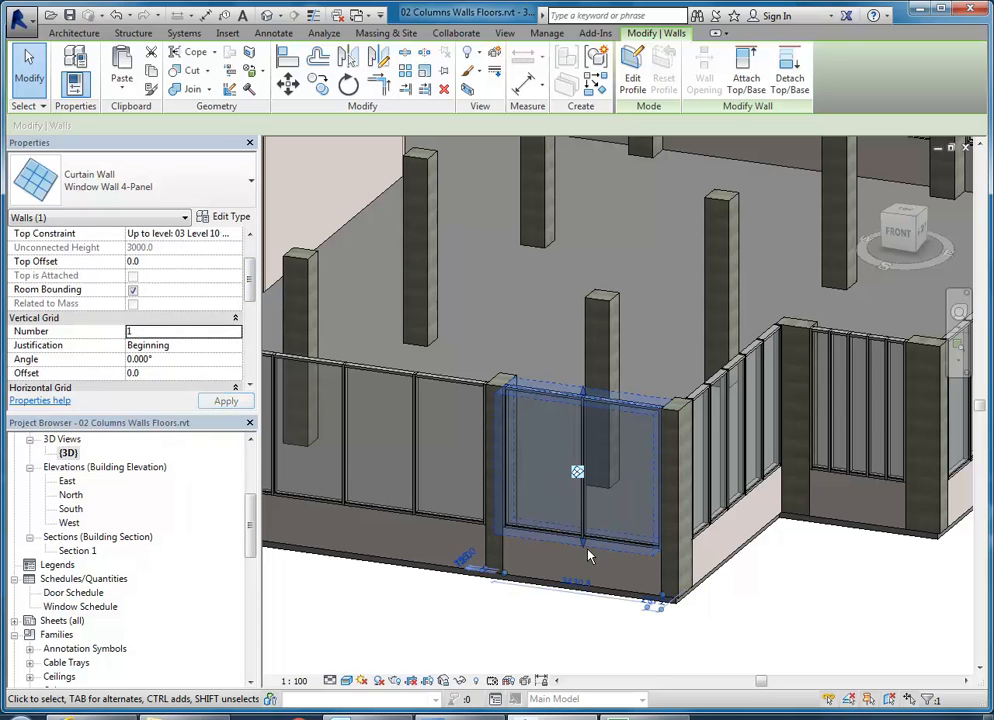
# - Set the vertical grid number of the side window wall between the front corner and the building's step to 2
pyautogui.scroll(-2, 560, 404)
pyautogui.scroll(-2, 540, 310)
pyautogui.click(726, 498)
pyautogui.moveTo(710, 503); pyautogui.dragTo(707, 510, button='middle')
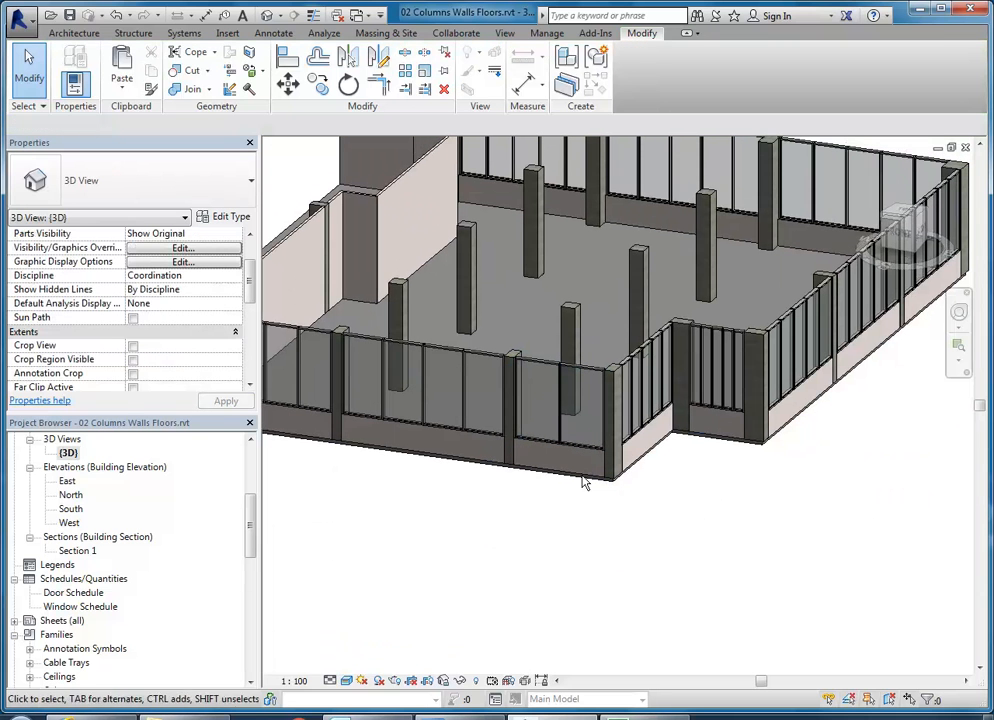
pyautogui.keyDown('shift'); pyautogui.moveTo(659, 477); pyautogui.dragTo(584, 517, button='middle'); pyautogui.keyUp('shift')
pyautogui.scroll(2, 568, 449)
pyautogui.click(593, 419)
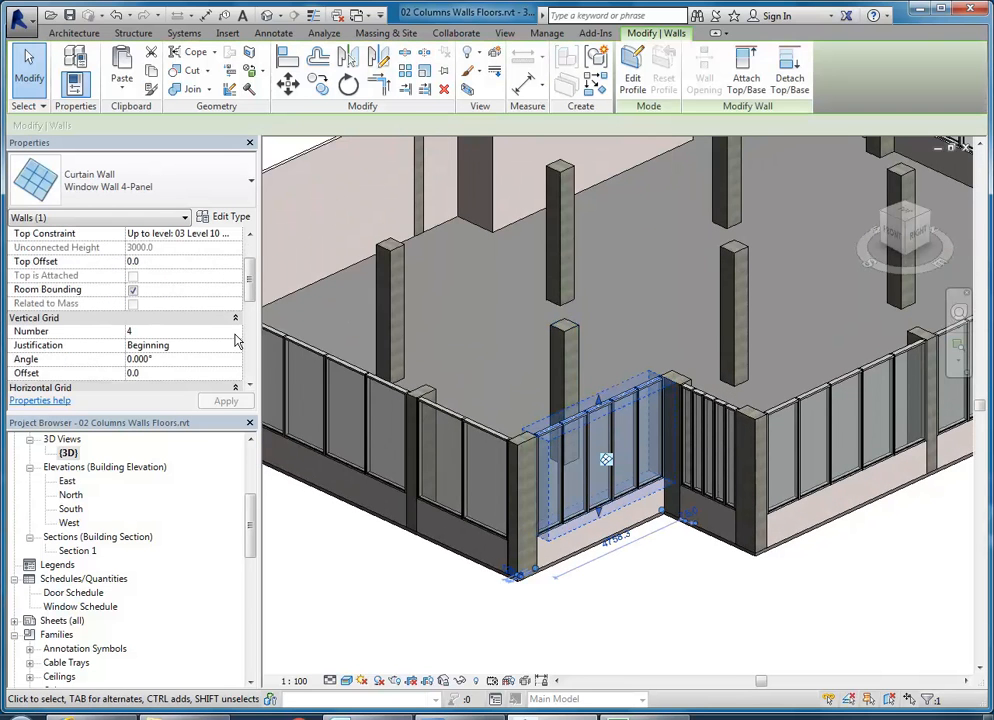
pyautogui.click(235, 336)
pyautogui.click(614, 580)
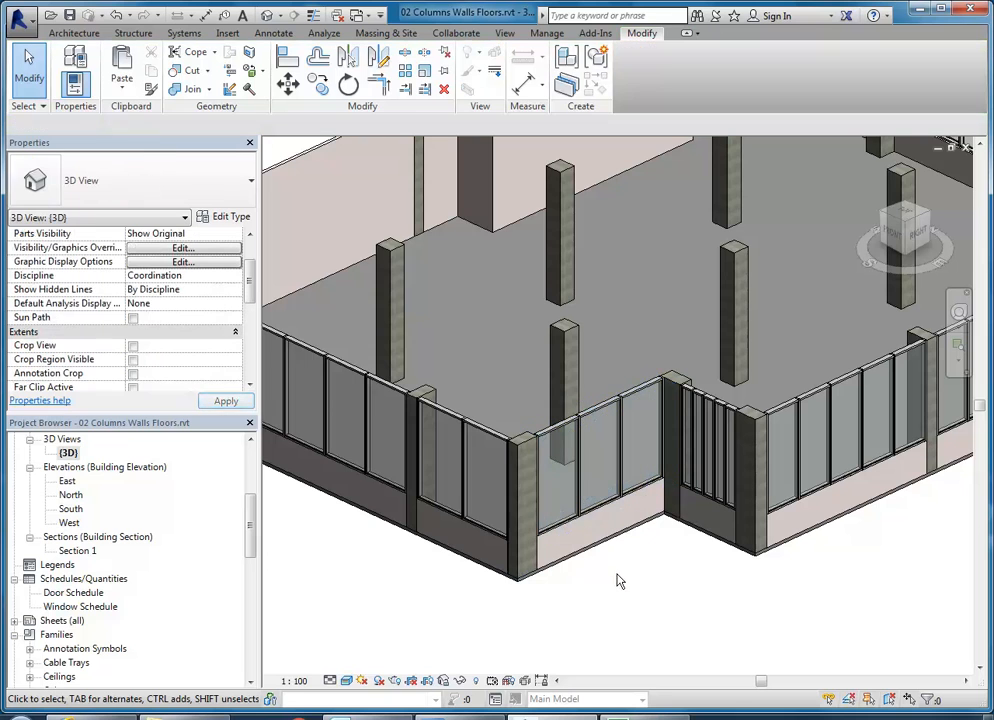
pyautogui.keyDown('shift'); pyautogui.moveTo(505, 387); pyautogui.dragTo(492, 461, button='middle'); pyautogui.keyUp('shift')
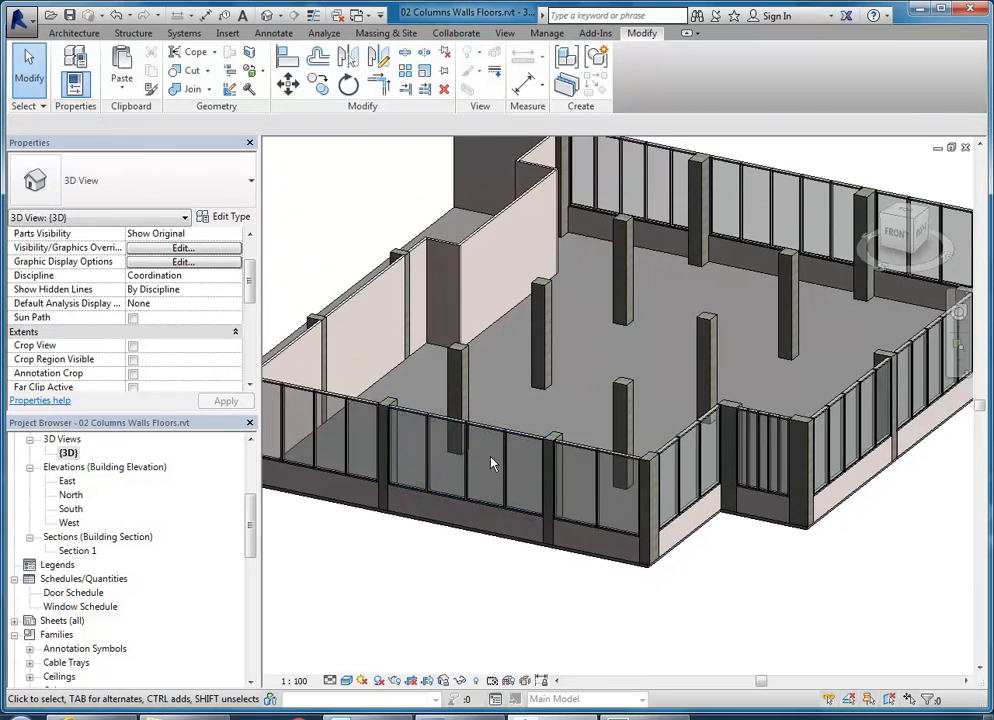
pyautogui.click(501, 432)
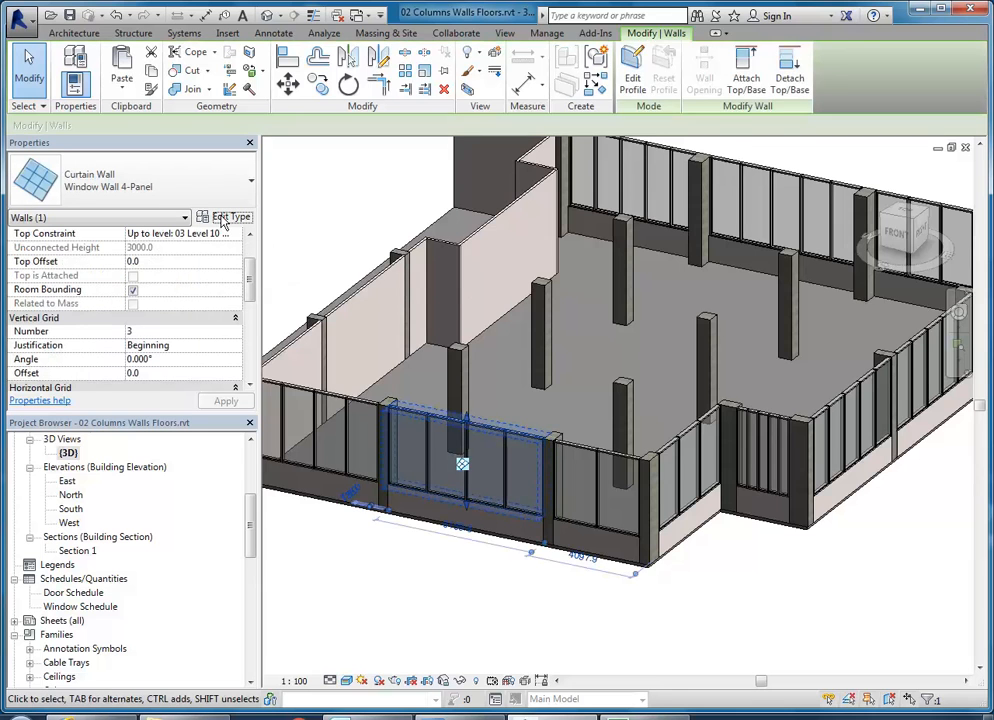
pyautogui.click(229, 216)
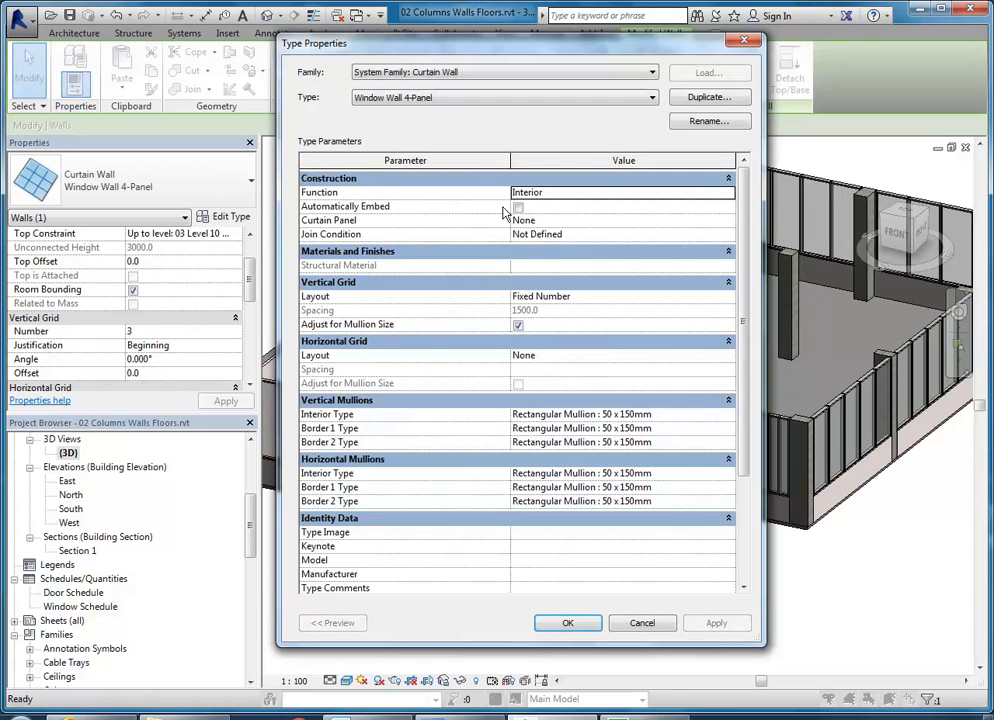
pyautogui.click(619, 300)
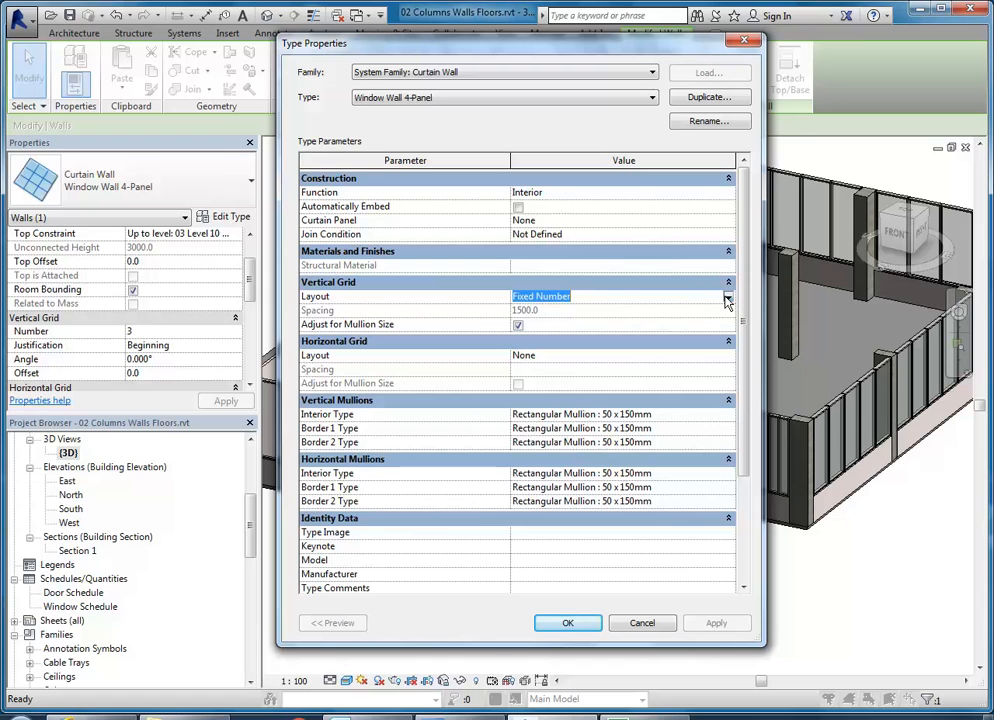
pyautogui.click(728, 300)
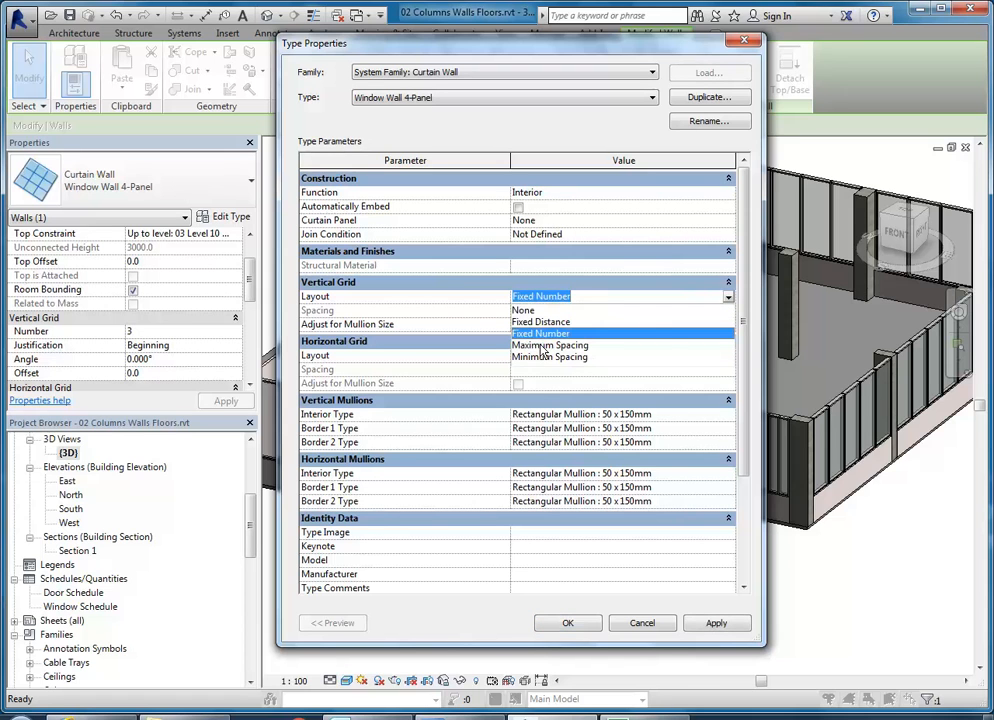
pyautogui.click(642, 623)
pyautogui.press('Escape')
# - Open the 01 Level 9 FL floor plan at the front window walls
pyautogui.scroll(4, 493, 564)
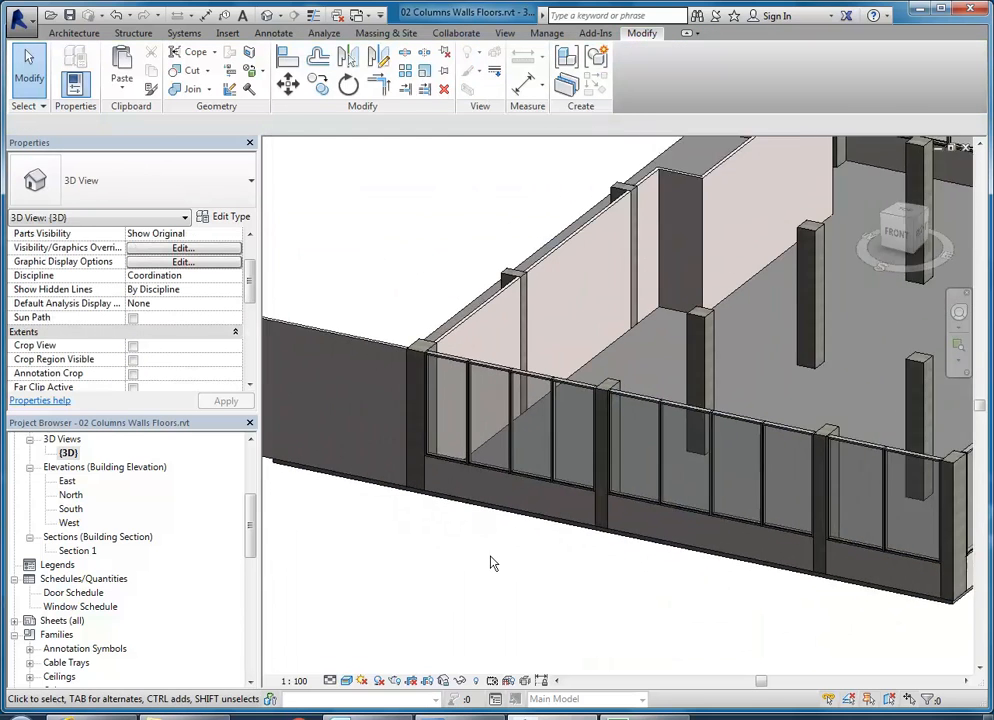
pyautogui.moveTo(662, 493); pyautogui.dragTo(493, 483, button='middle')
pyautogui.scroll(3, 495, 476)
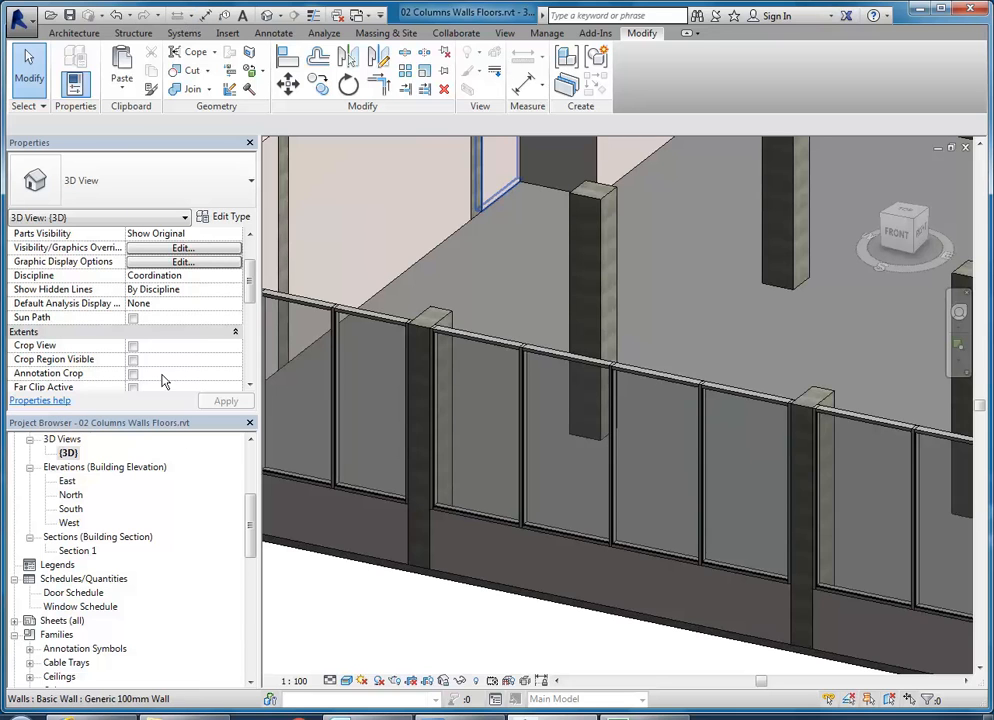
pyautogui.scroll(5, 130, 500)
pyautogui.doubleClick(100, 481)
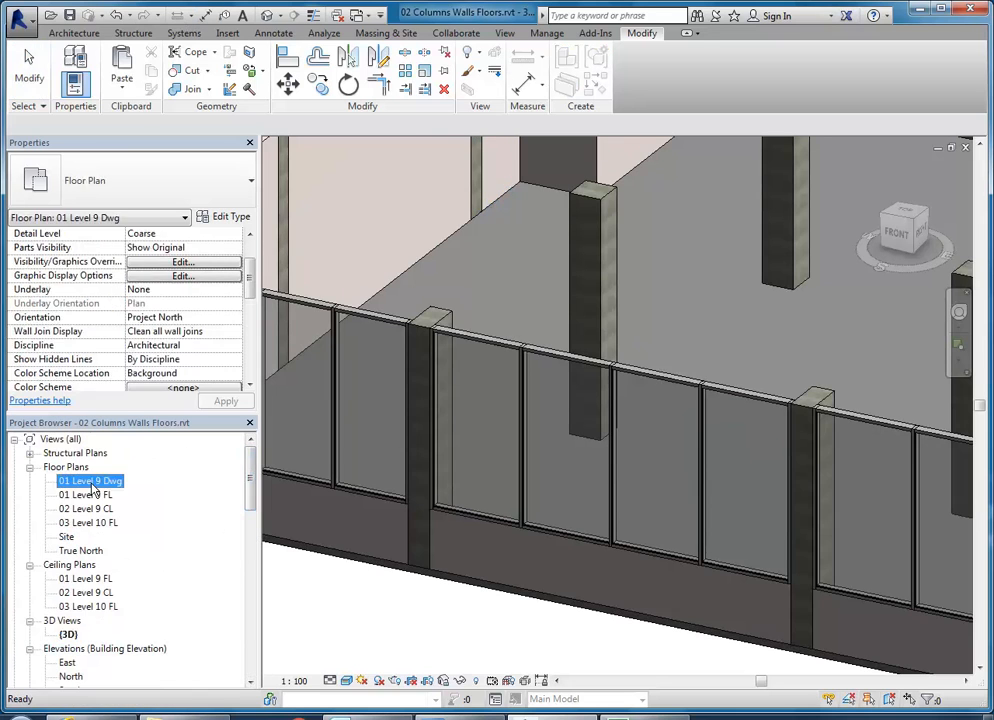
pyautogui.click(92, 495)
pyautogui.doubleClick(92, 495)
pyautogui.scroll(-3, 535, 472)
pyautogui.moveTo(545, 478); pyautogui.dragTo(454, 397, button='middle')
pyautogui.scroll(-2, 515, 528)
pyautogui.moveTo(515, 528); pyautogui.dragTo(461, 286, button='middle')
pyautogui.moveTo(457, 528); pyautogui.dragTo(482, 224, button='middle')
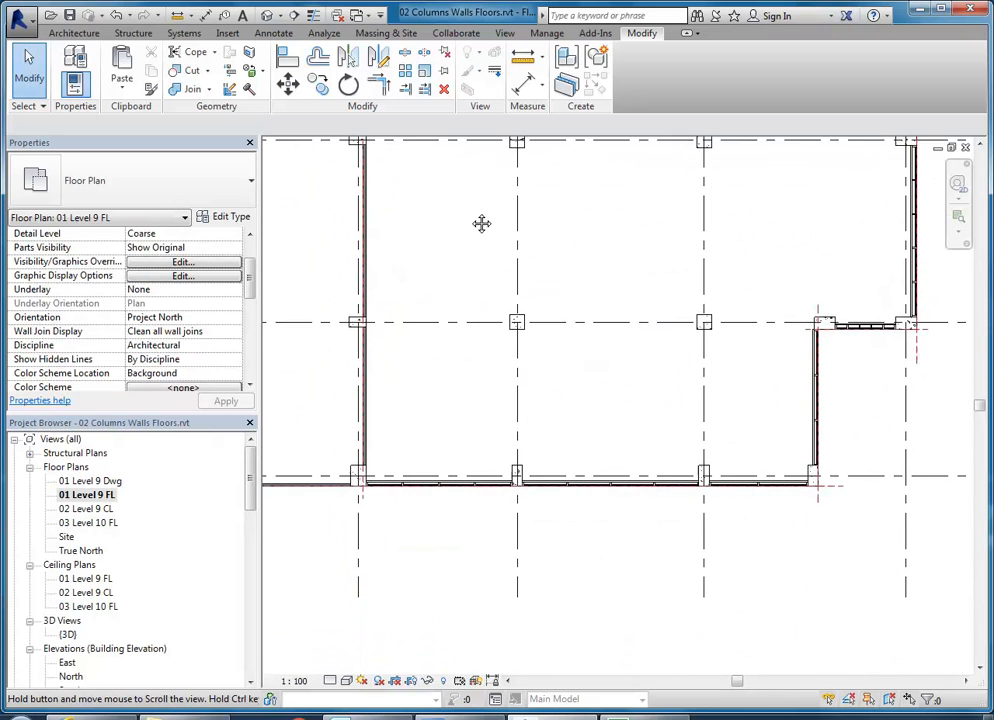
# - Measure the width of the first glazed panel beside the column in the middle front window wall
pyautogui.scroll(8, 551, 480)
pyautogui.moveTo(536, 497); pyautogui.dragTo(522, 514, button='middle')
pyautogui.scroll(1, 522, 514)
pyautogui.click(520, 58)
pyautogui.scroll(4, 457, 526)
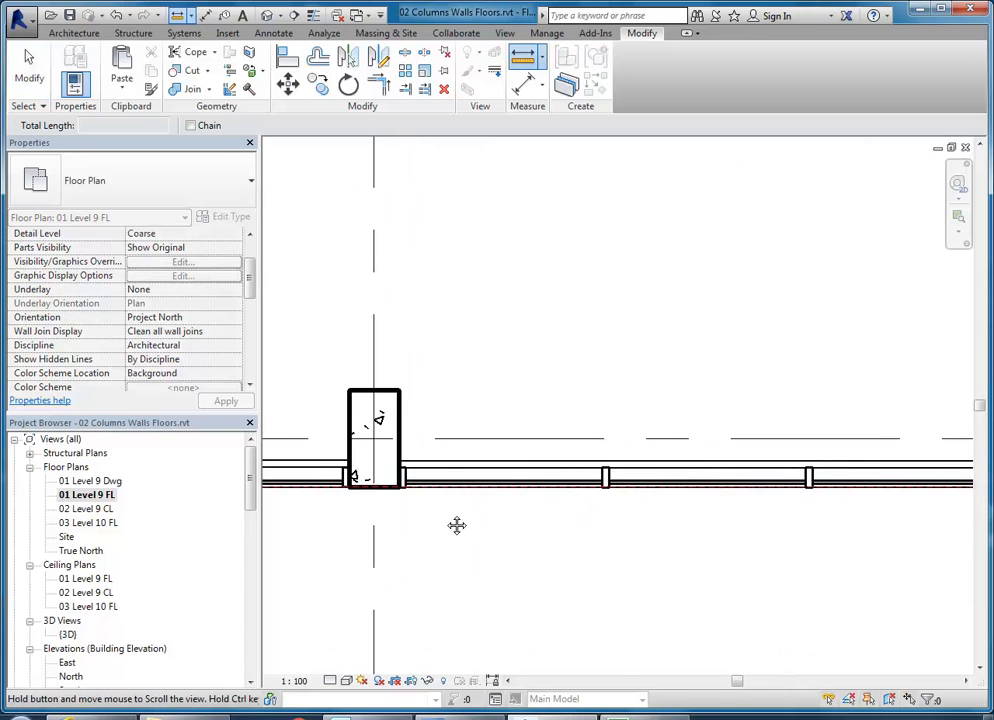
pyautogui.click(388, 468)
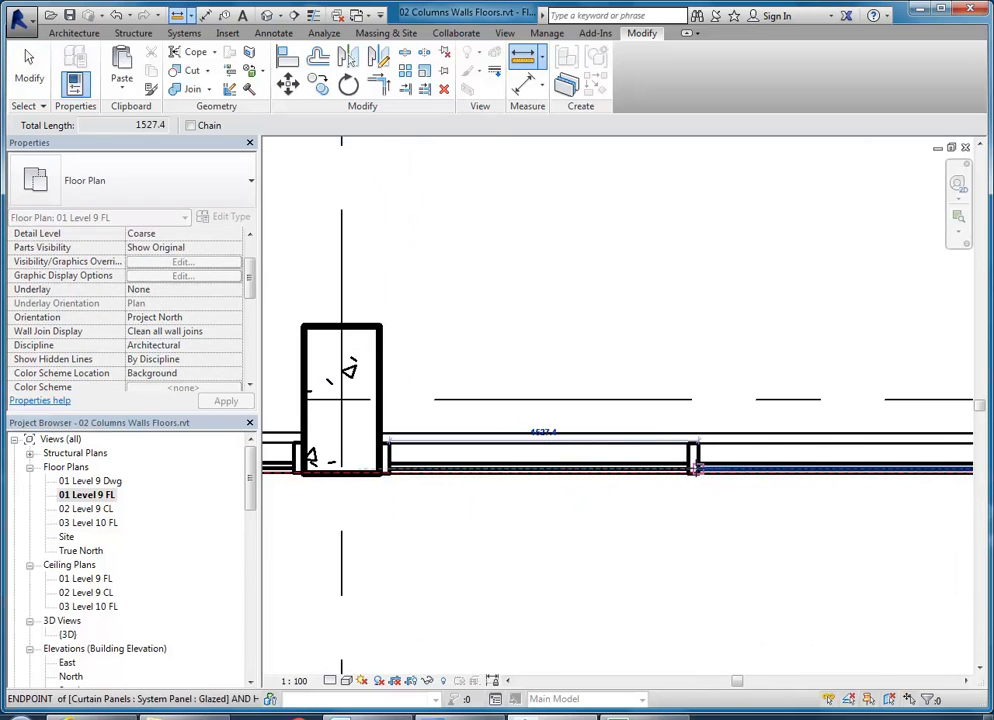
pyautogui.click(694, 458)
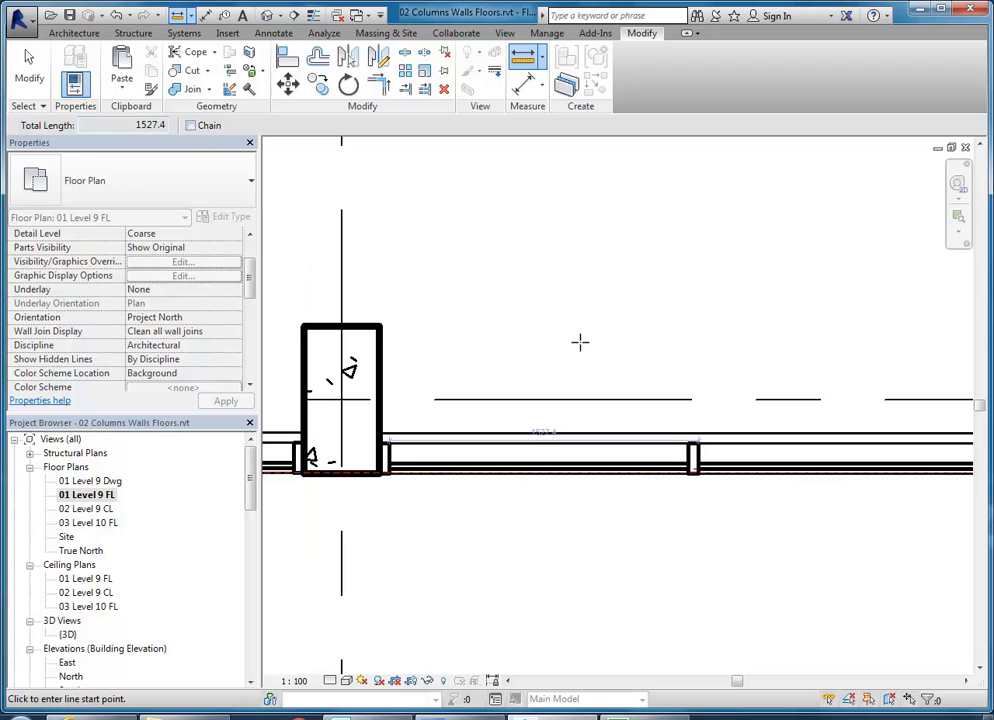
pyautogui.rightClick(468, 232)
pyautogui.click(504, 240)
pyautogui.scroll(-2, 515, 253)
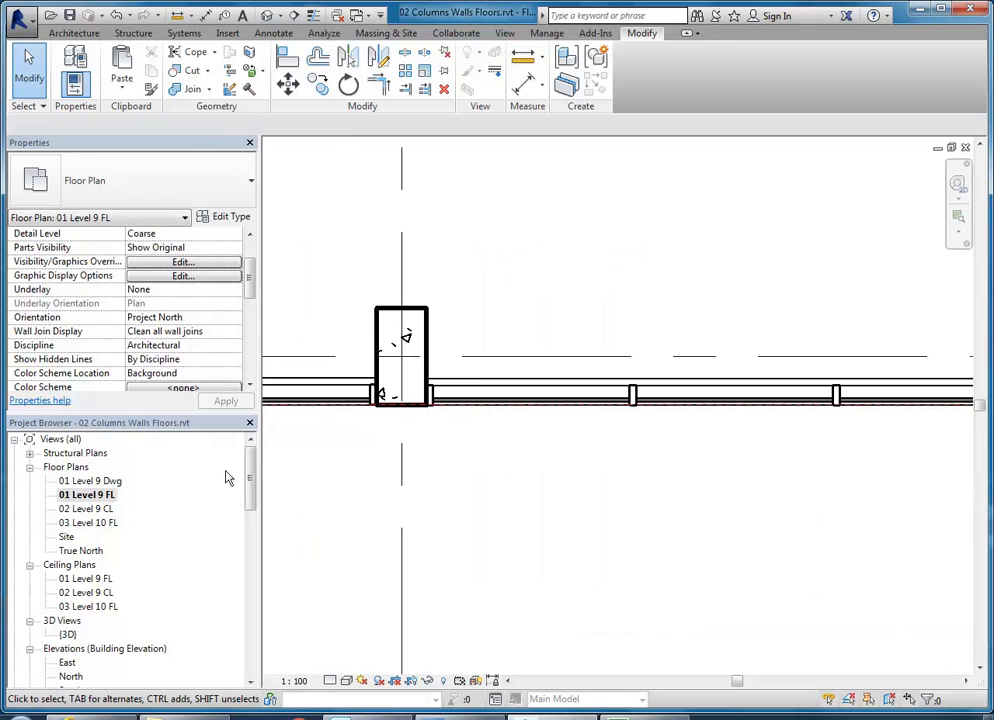
# - In the 3D view, change the Window Wall 4-Panel type's vertical grid layout to Maximum Spacing, with a spacing slightly above the measured panel width
pyautogui.doubleClick(69, 634)
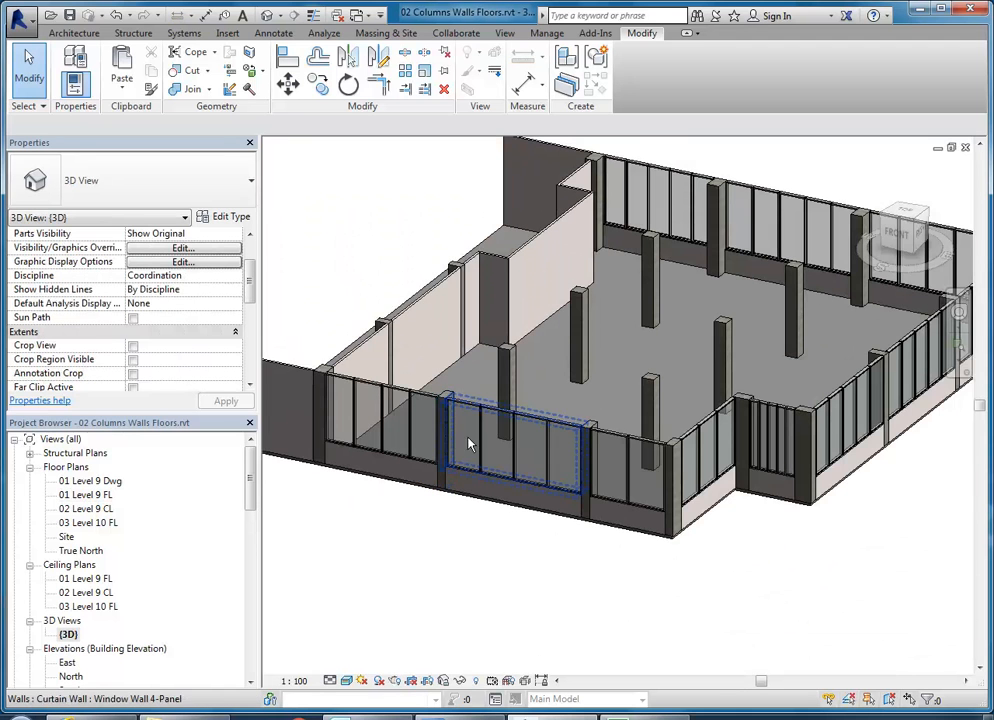
pyautogui.scroll(-1, 636, 453)
pyautogui.moveTo(634, 454); pyautogui.dragTo(598, 467, button='middle')
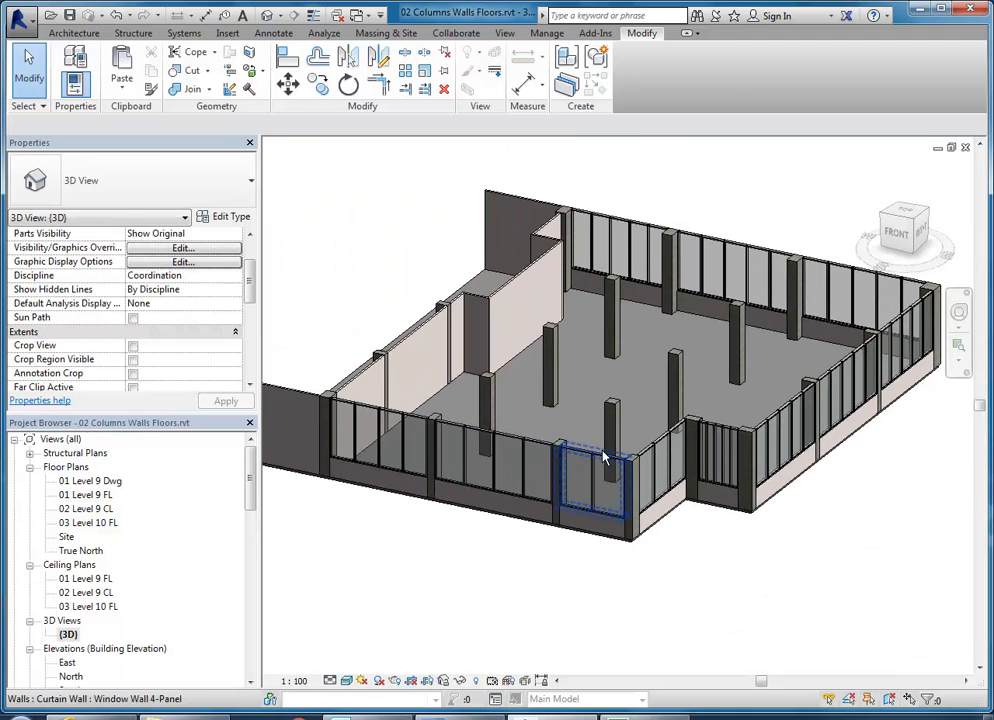
pyautogui.click(377, 430)
pyautogui.click(228, 217)
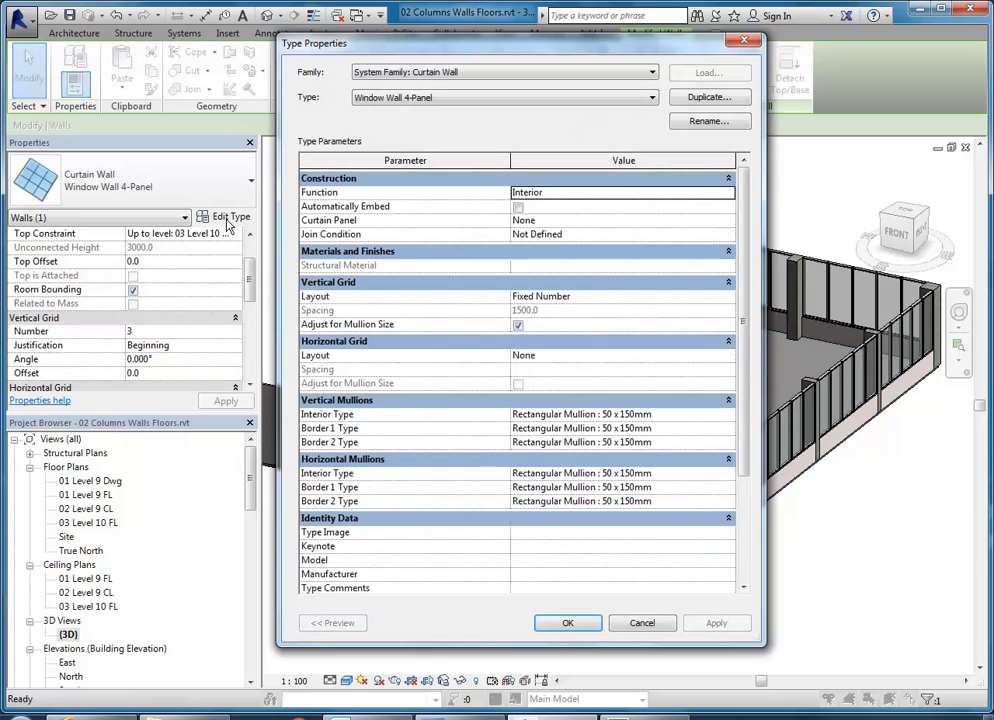
pyautogui.click(728, 297)
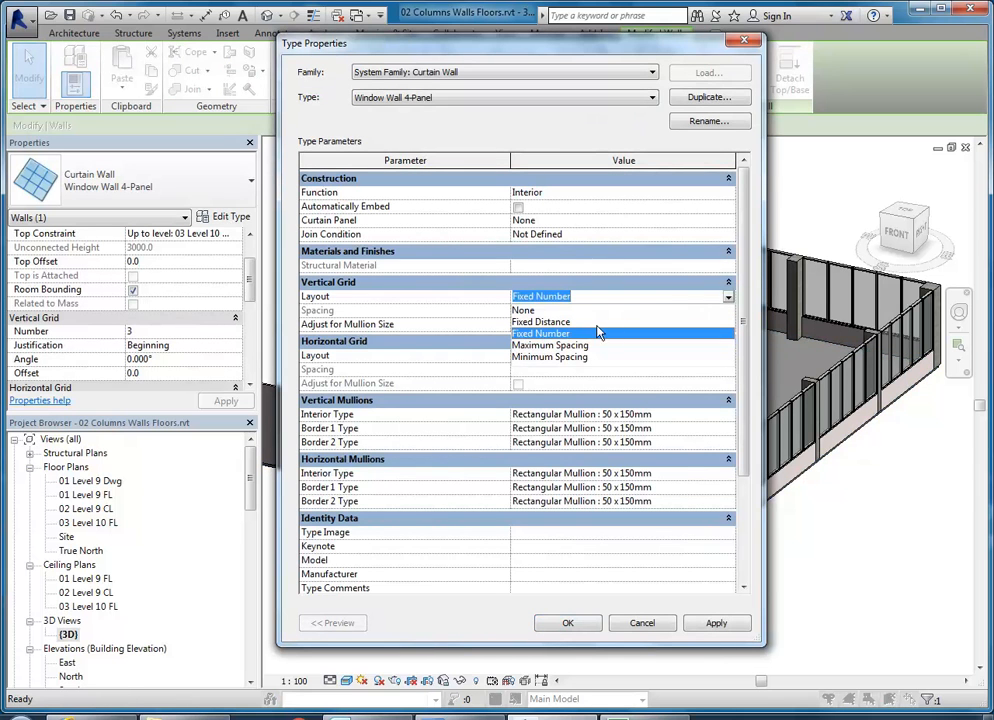
pyautogui.click(569, 346)
pyautogui.click(561, 312)
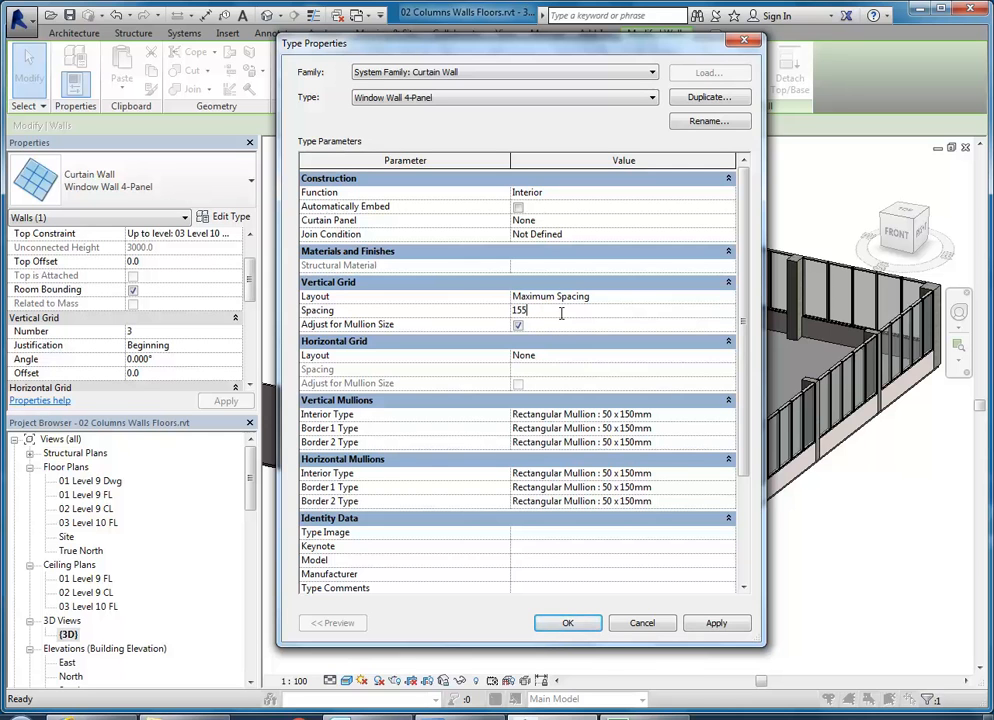
pyautogui.click(567, 624)
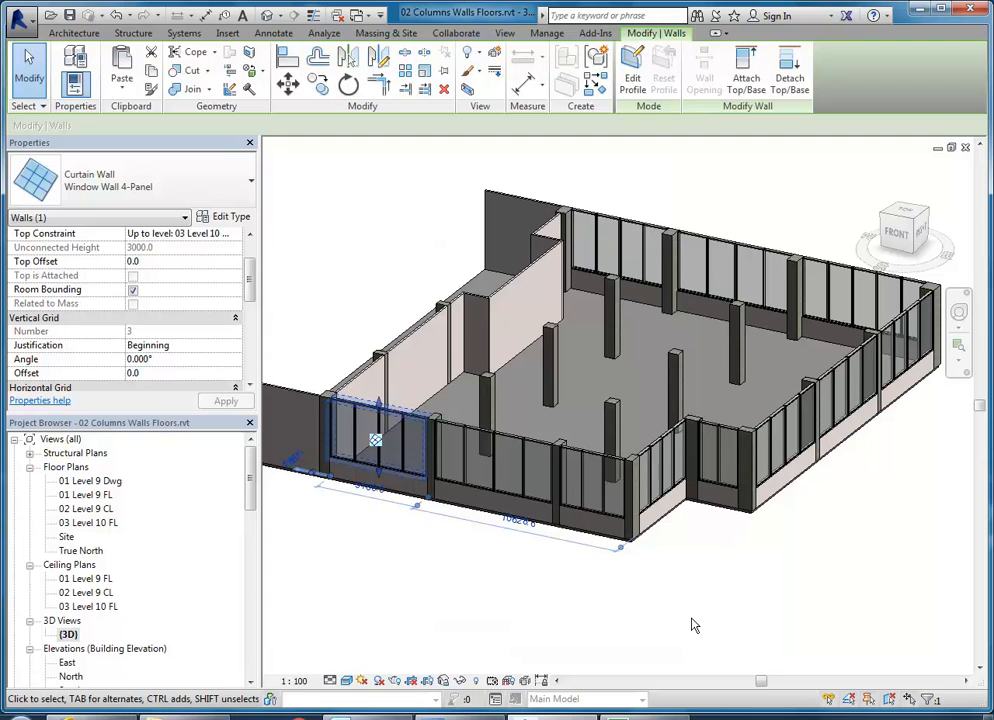
pyautogui.keyDown('shift'); pyautogui.moveTo(753, 569); pyautogui.dragTo(486, 560, button='middle'); pyautogui.keyUp('shift')
pyautogui.scroll(5, 501, 536)
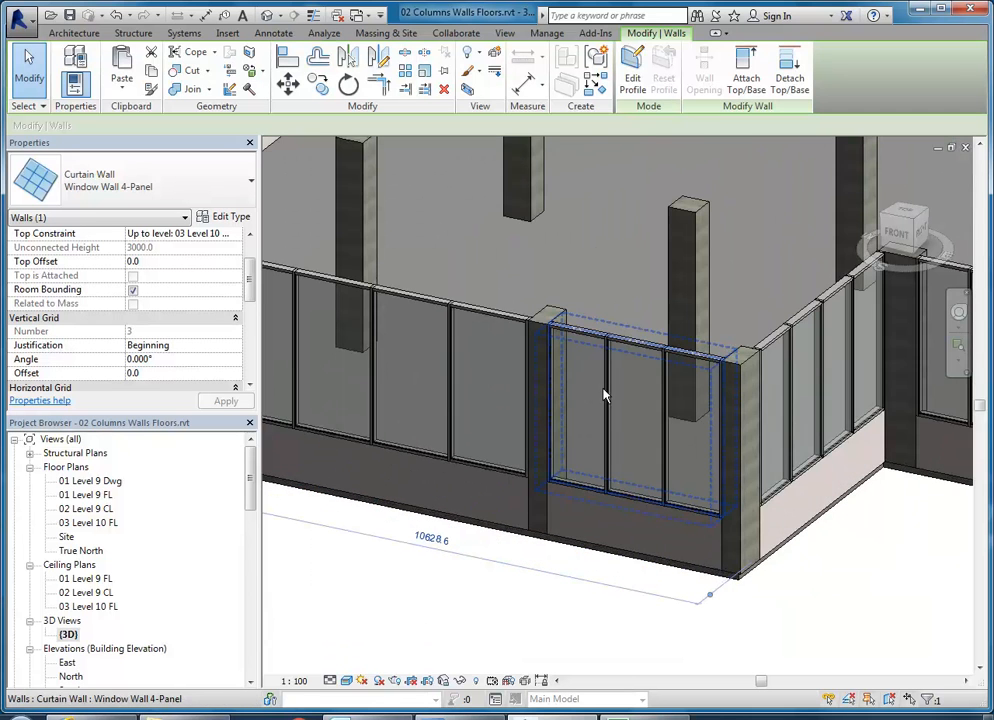
pyautogui.scroll(-2, 612, 398)
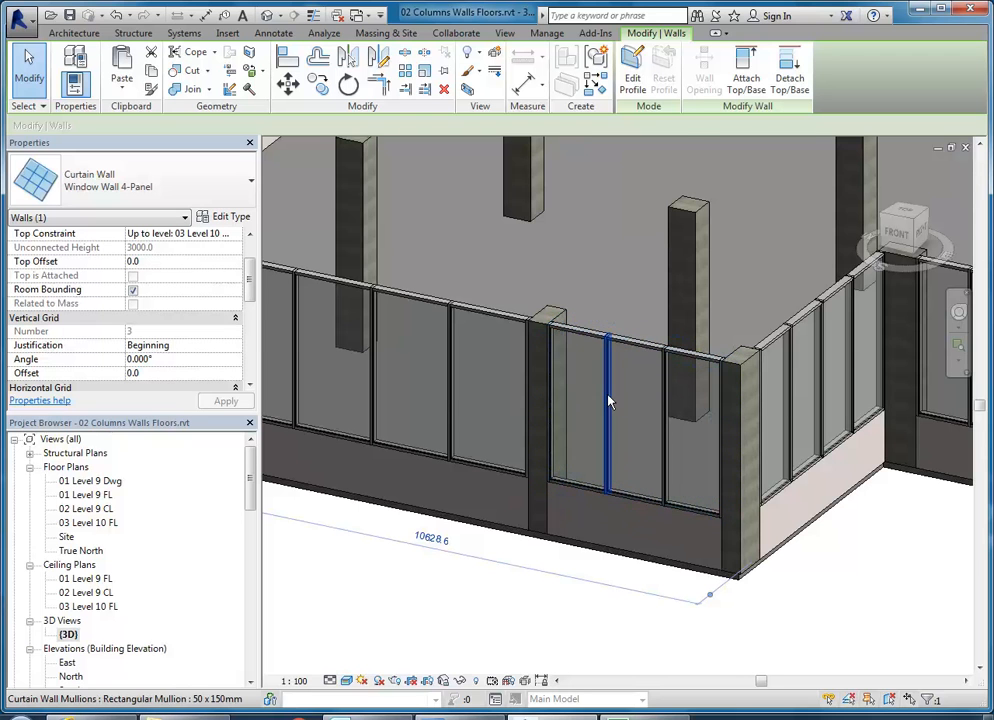
# - Change the Window Wall 4-Panel type's vertical grid layout to Minimum Spacing with a spacing of 1400
pyautogui.moveTo(608, 433); pyautogui.dragTo(628, 537, button='middle')
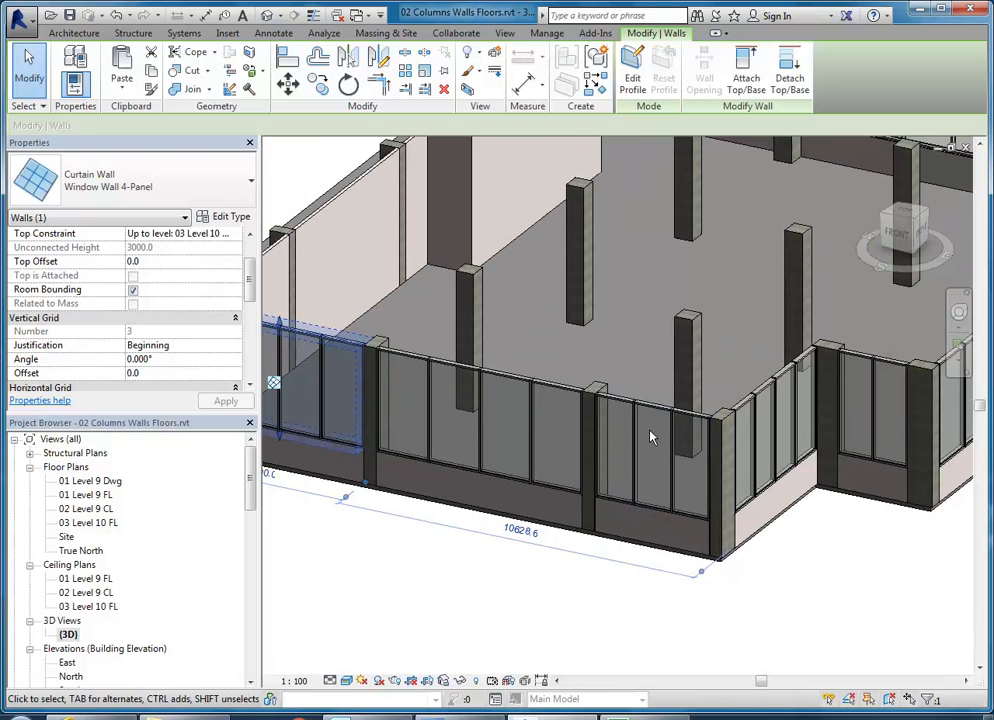
pyautogui.moveTo(649, 429); pyautogui.dragTo(625, 437, button='middle')
pyautogui.click(222, 218)
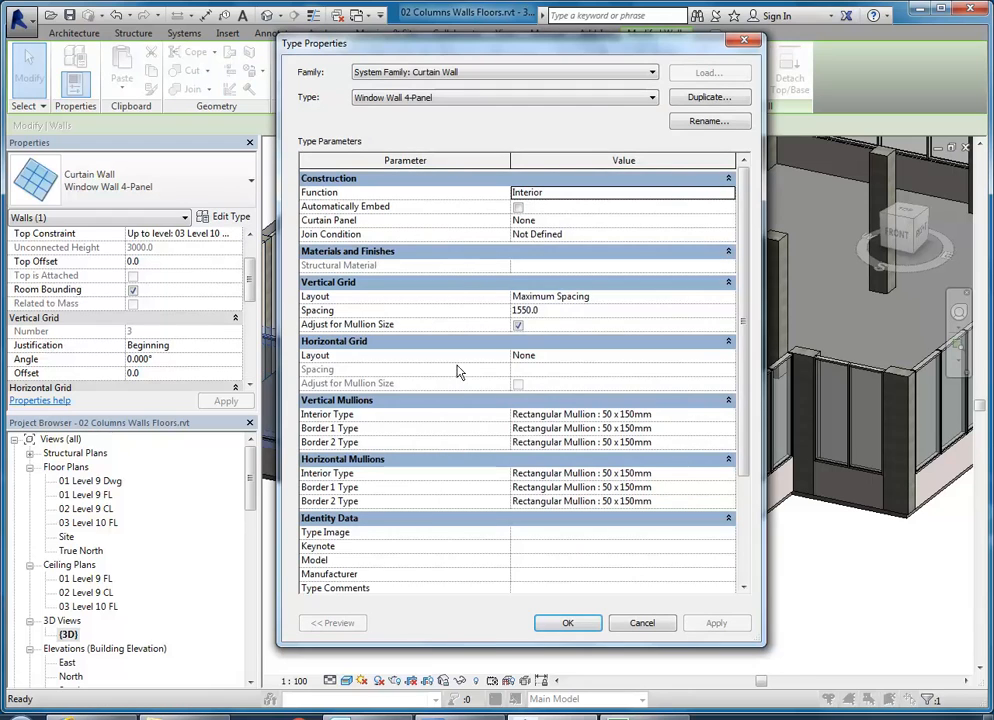
pyautogui.click(729, 298)
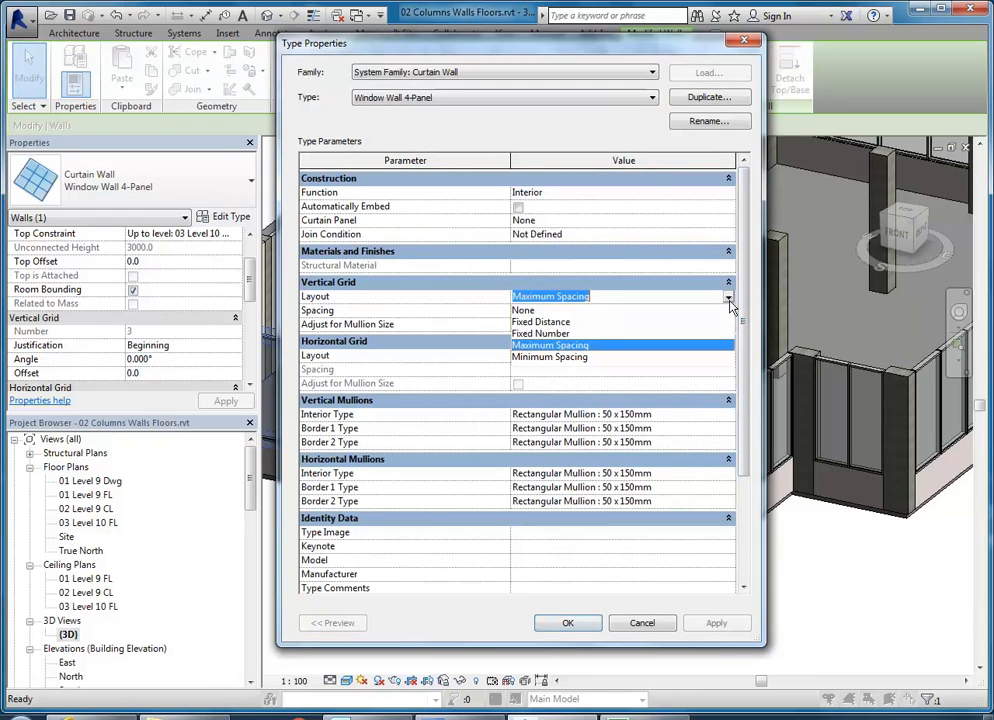
pyautogui.click(551, 358)
pyautogui.click(560, 311)
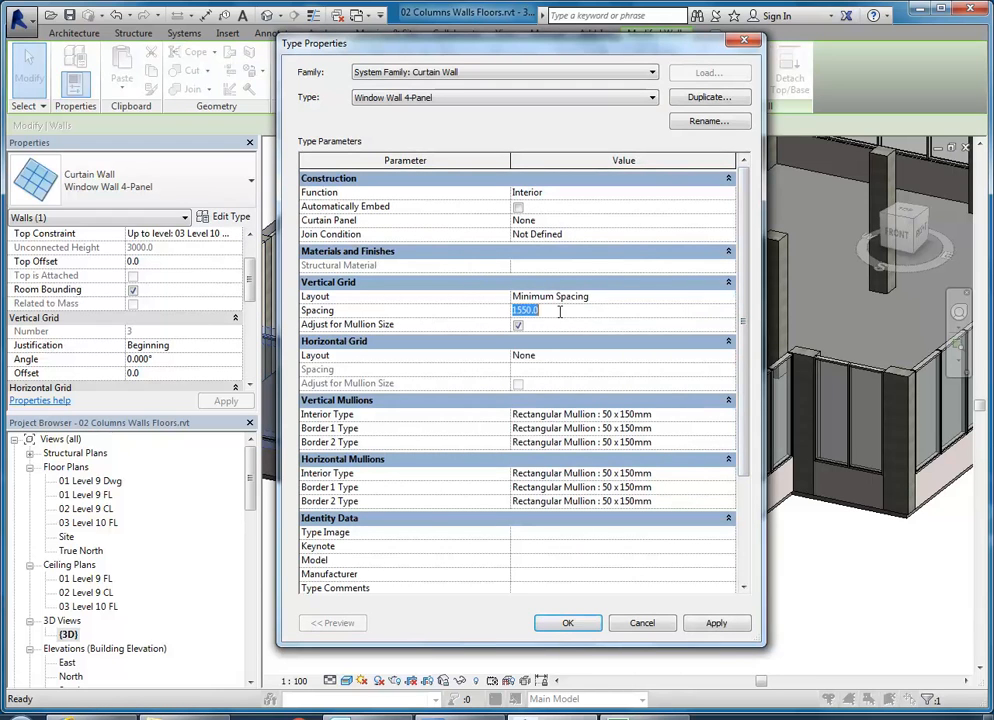
pyautogui.write('1400')
pyautogui.click(568, 623)
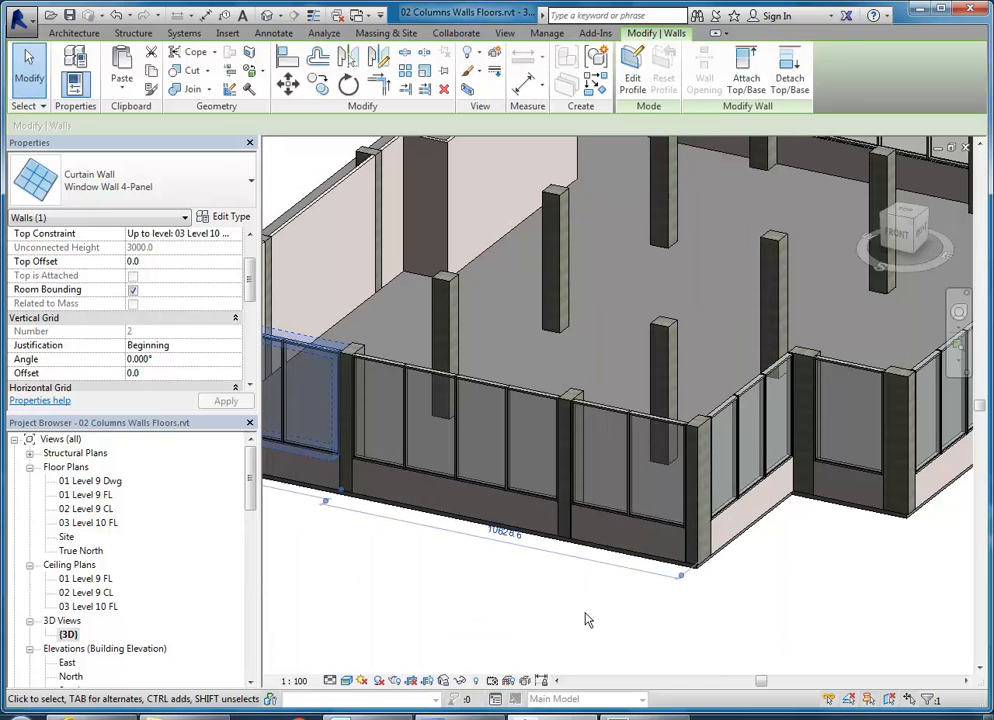
pyautogui.click(729, 623)
pyautogui.scroll(-5, 821, 595)
pyautogui.keyDown('shift'); pyautogui.moveTo(677, 595); pyautogui.dragTo(731, 655, button='middle'); pyautogui.keyUp('shift')
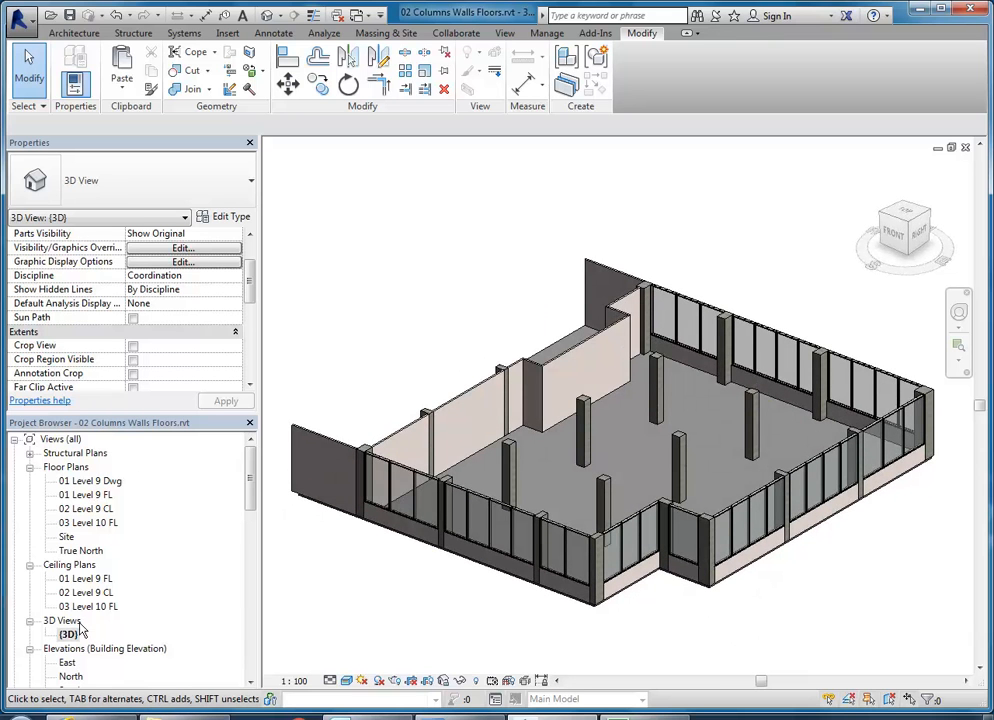
# - In the 01 Level 9 Dwg plan, place a perspective camera inside the corner at grids 1 and E, aimed past the corner at grids 4 and A
pyautogui.doubleClick(84, 482)
pyautogui.moveTo(490, 379); pyautogui.dragTo(401, 411, button='middle')
pyautogui.scroll(2, 478, 411)
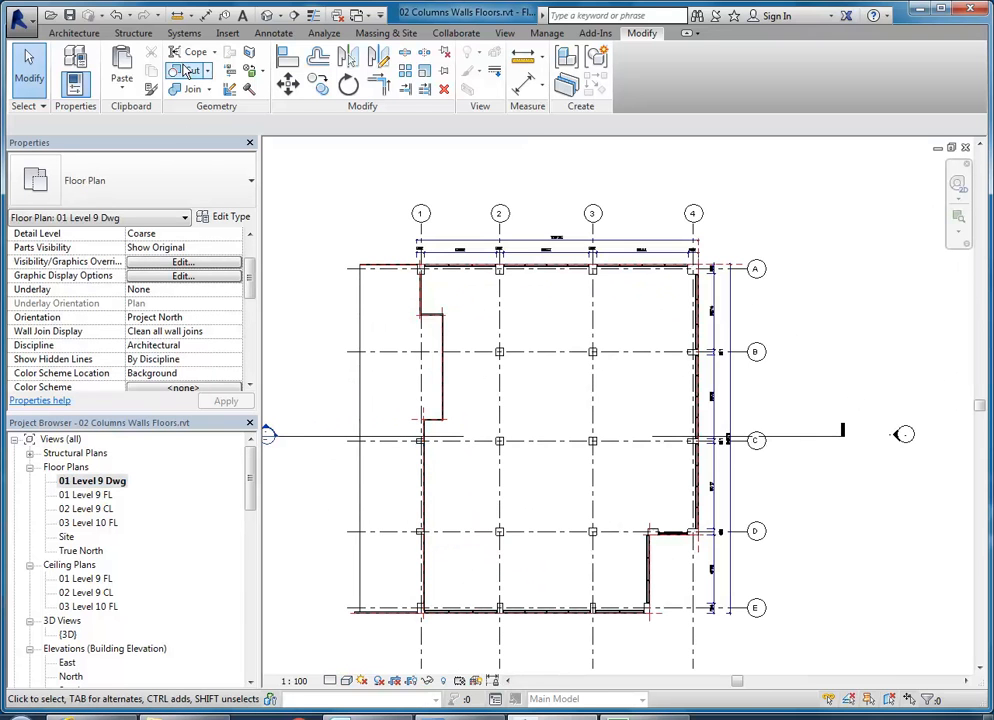
pyautogui.click(284, 16)
pyautogui.click(352, 50)
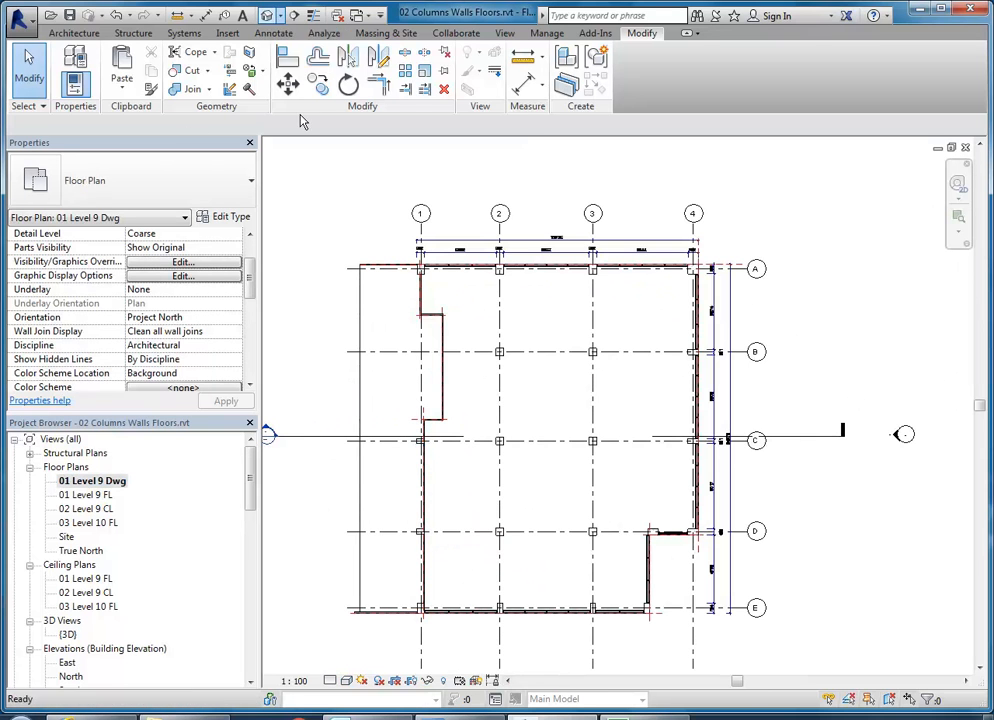
pyautogui.click(437, 594)
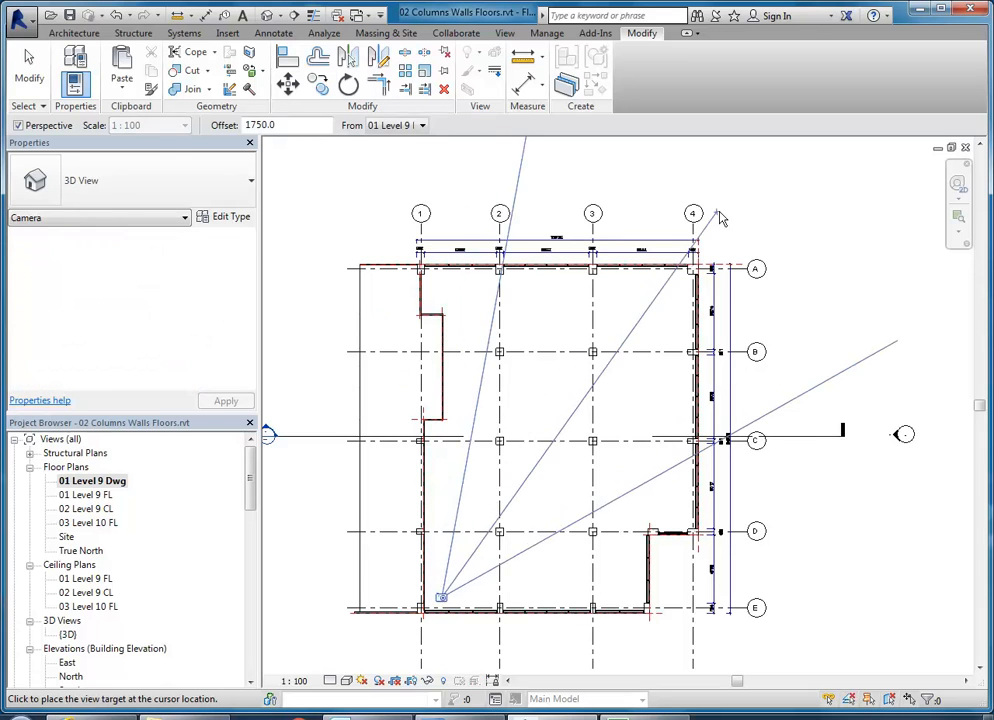
pyautogui.click(690, 218)
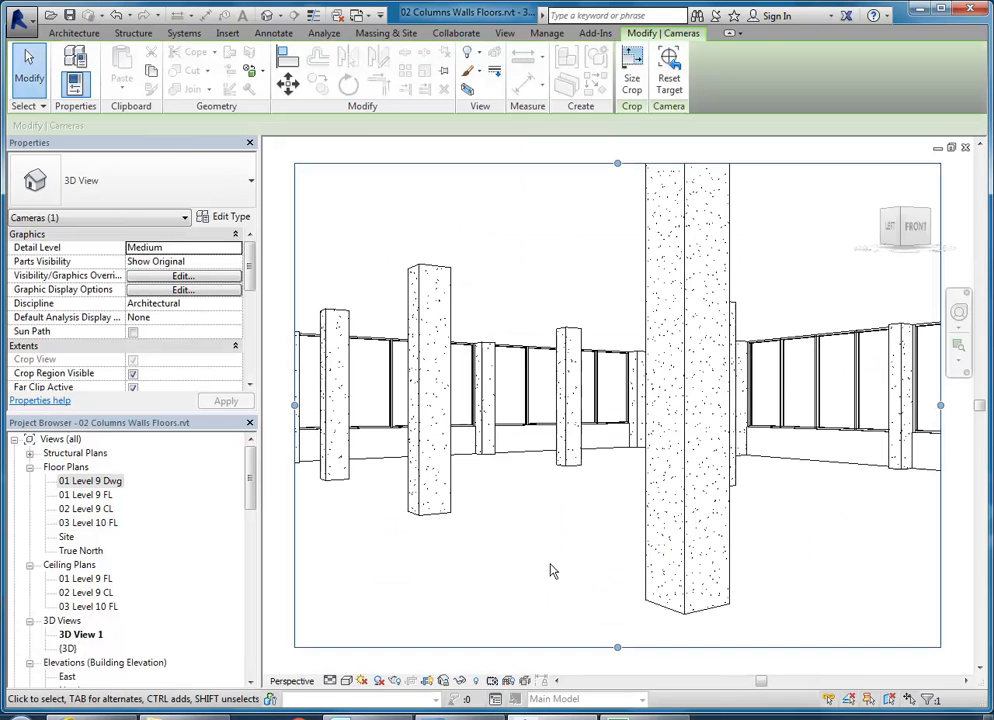
pyautogui.click(551, 580)
pyautogui.keyDown('shift'); pyautogui.moveTo(626, 537); pyautogui.dragTo(615, 560, button='middle'); pyautogui.keyUp('shift')
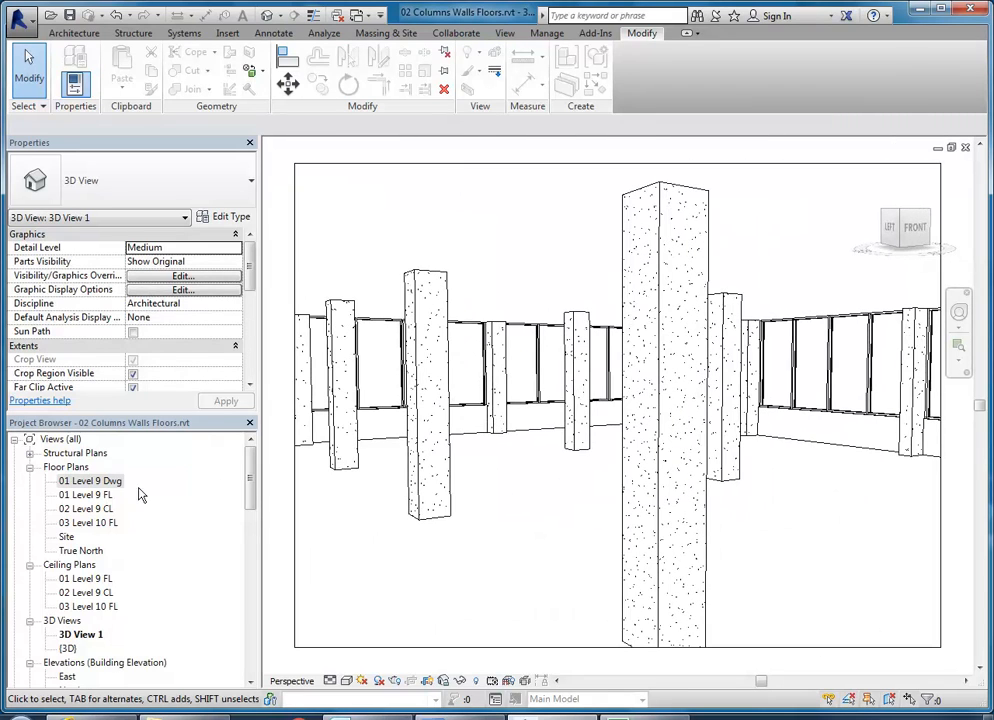
# - Reopen the {3D} view and check the window height in the office photos of the property listing in the web browser
pyautogui.doubleClick(68, 649)
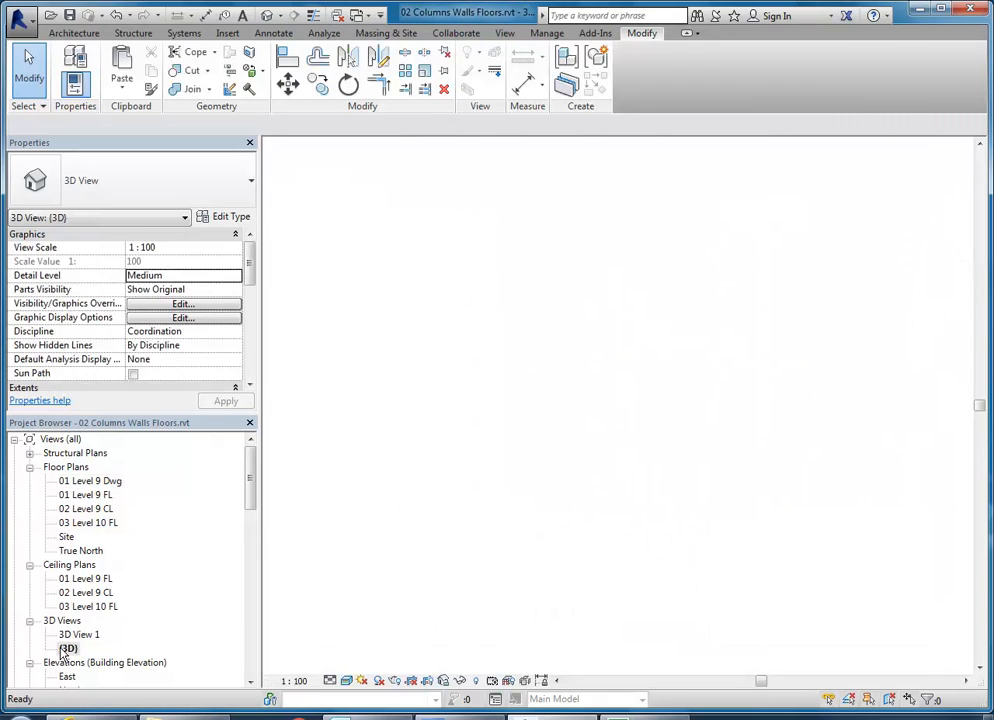
pyautogui.scroll(-2, 532, 454)
pyautogui.scroll(2, 497, 453)
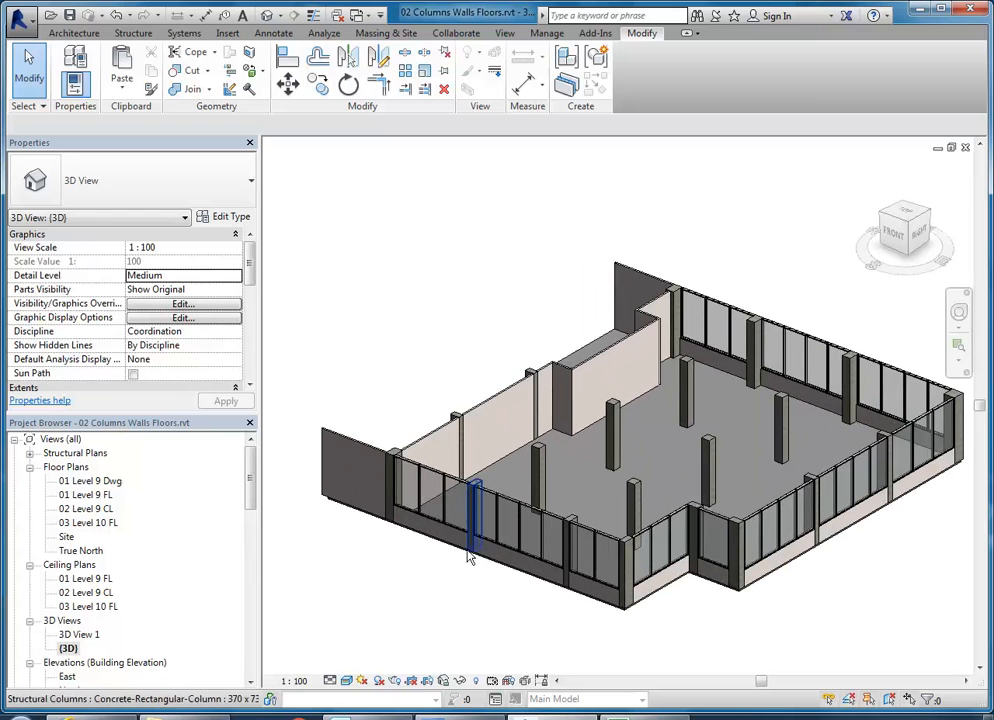
pyautogui.moveTo(466, 549); pyautogui.dragTo(422, 556, button='middle')
pyautogui.click(103, 712)
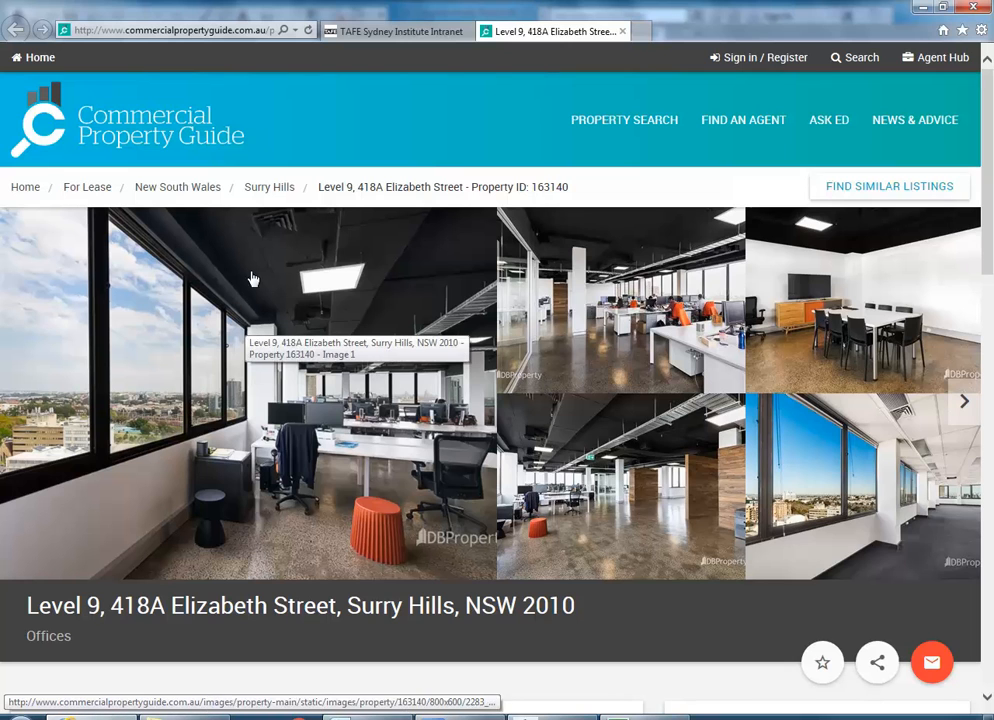
pyautogui.click(923, 8)
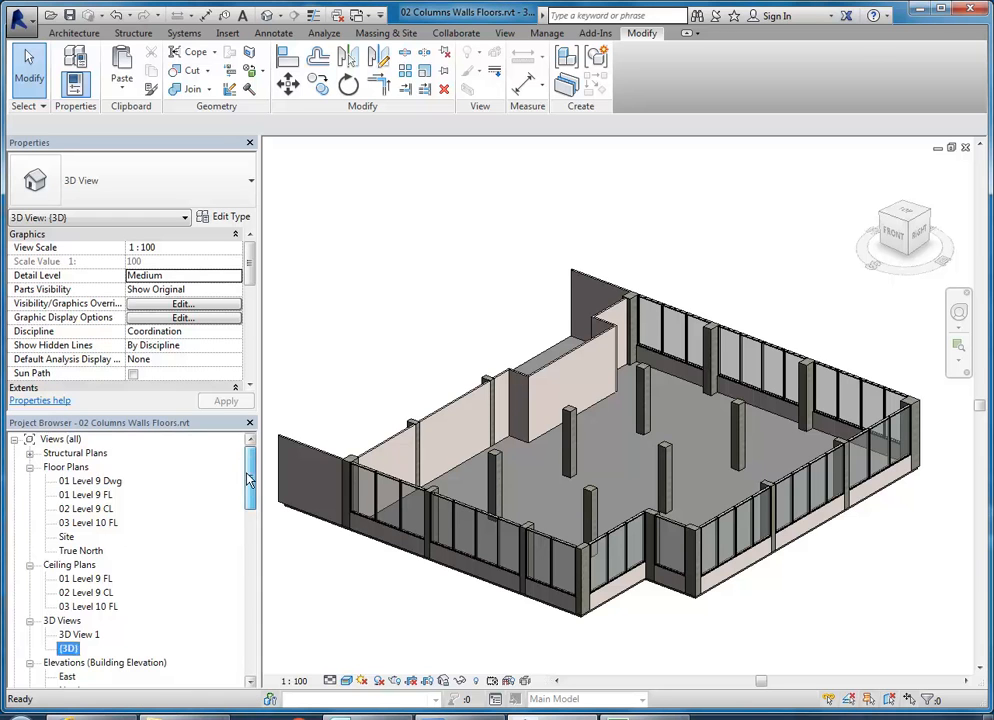
# - Examine the window wall's height against the levels beside grid 4 in Section 1, and return to the {3D} view
pyautogui.scroll(-3, 70, 540)
pyautogui.click(66, 509)
pyautogui.doubleClick(75, 606)
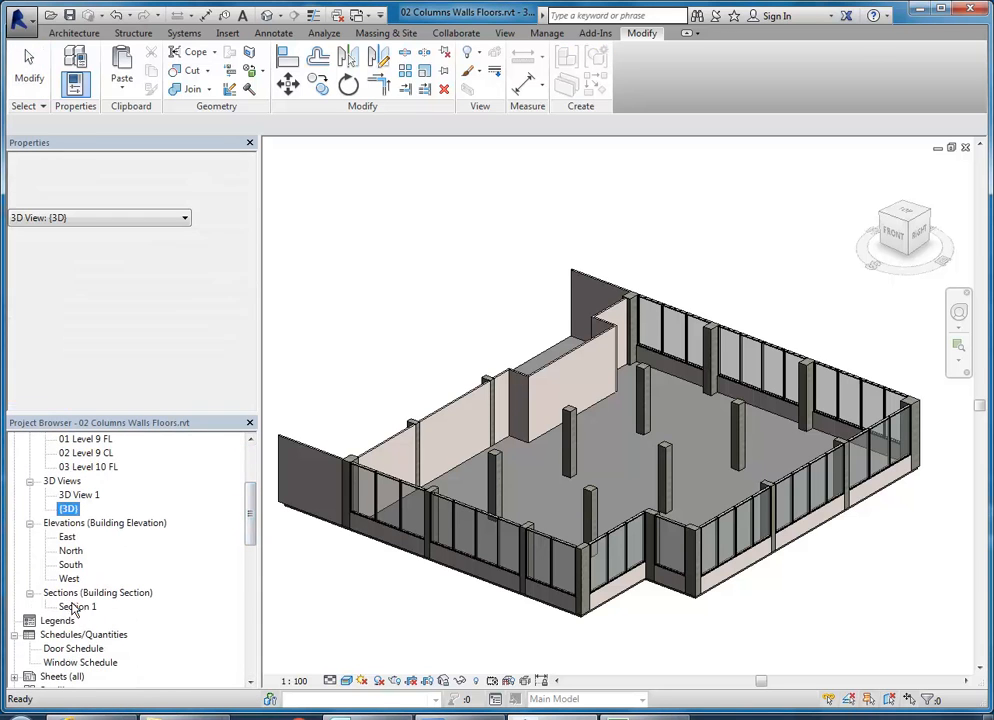
pyautogui.scroll(5, 590, 421)
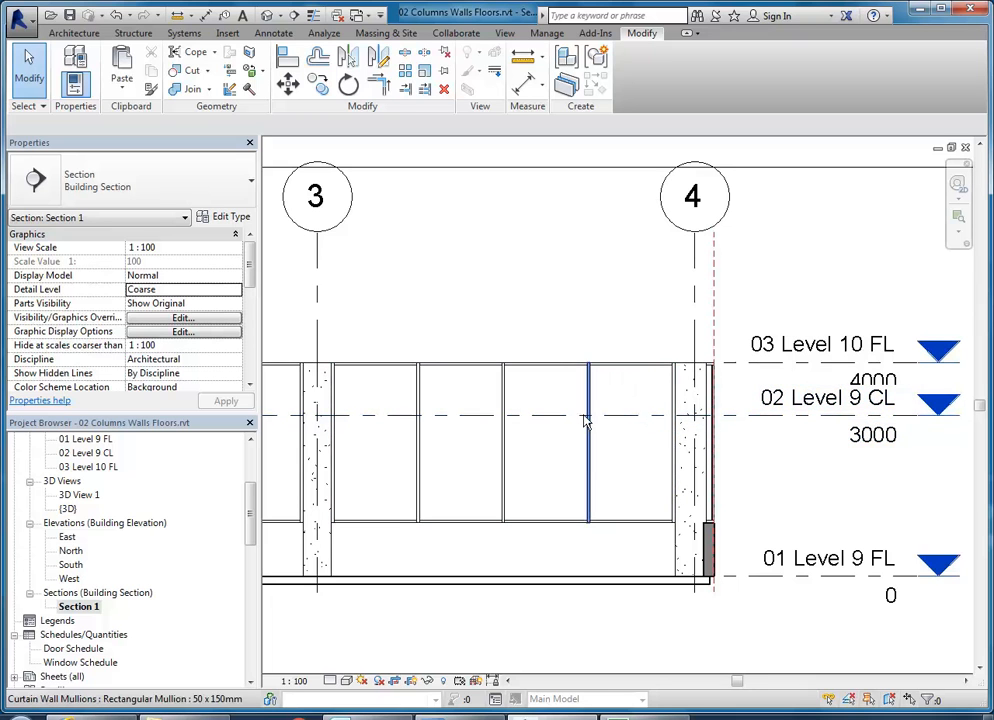
pyautogui.doubleClick(68, 509)
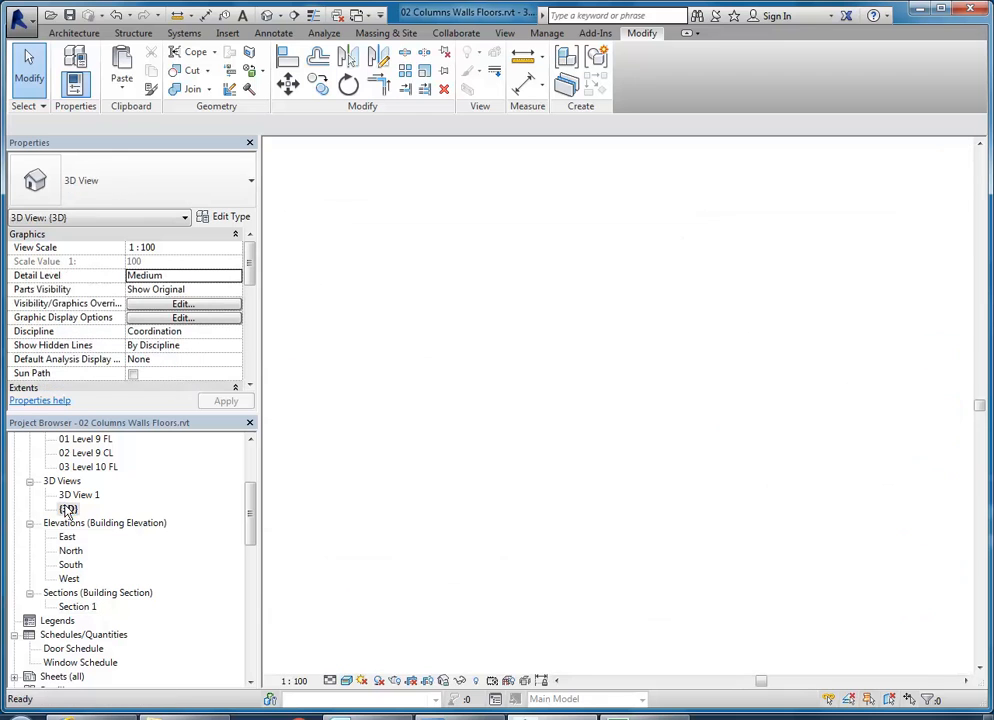
pyautogui.moveTo(520, 403); pyautogui.dragTo(551, 466, button='middle')
pyautogui.scroll(3, 553, 460)
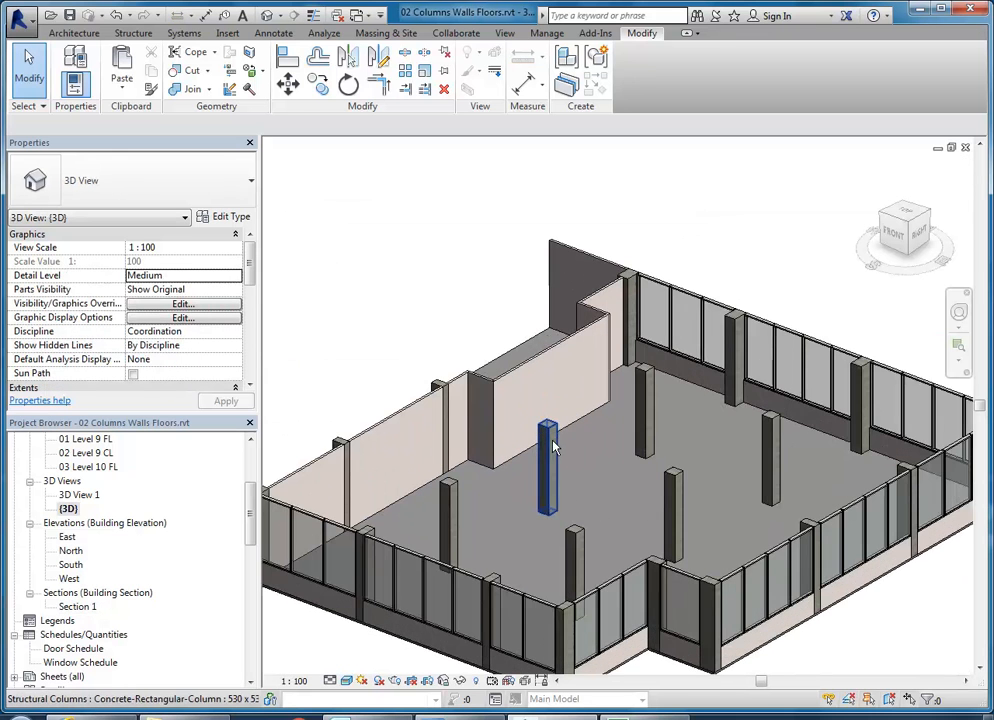
pyautogui.moveTo(466, 483); pyautogui.dragTo(588, 446, button='middle')
# - Set the top constraint of all Window Wall 4-Panel walls in the entire project to Up to level: 02 Level 9 CL
pyautogui.click(437, 482)
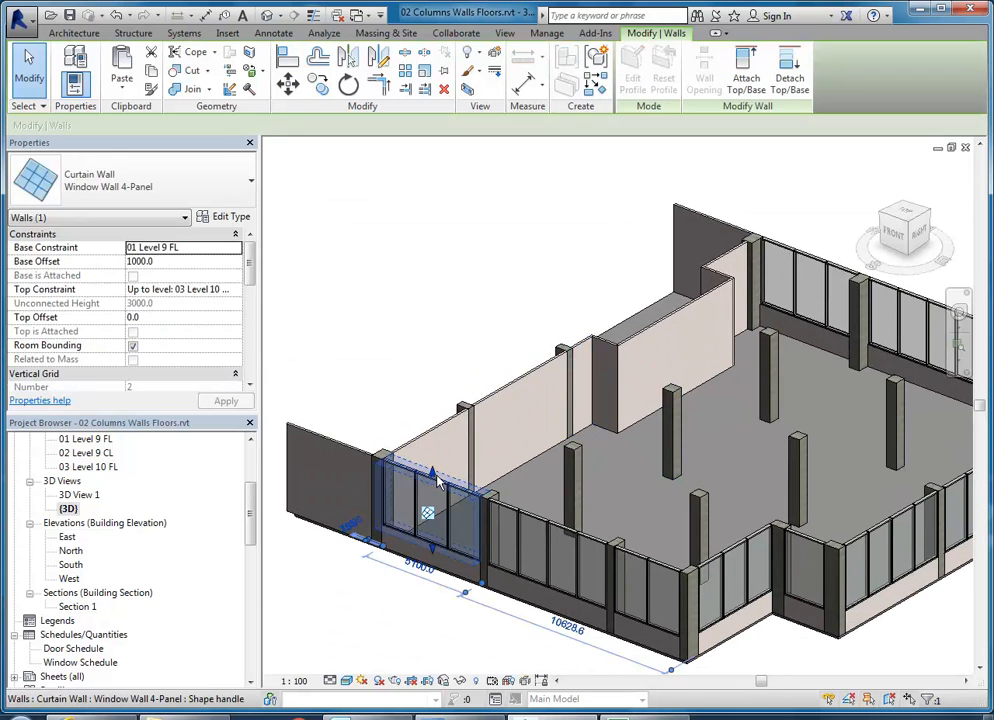
pyautogui.rightClick(442, 484)
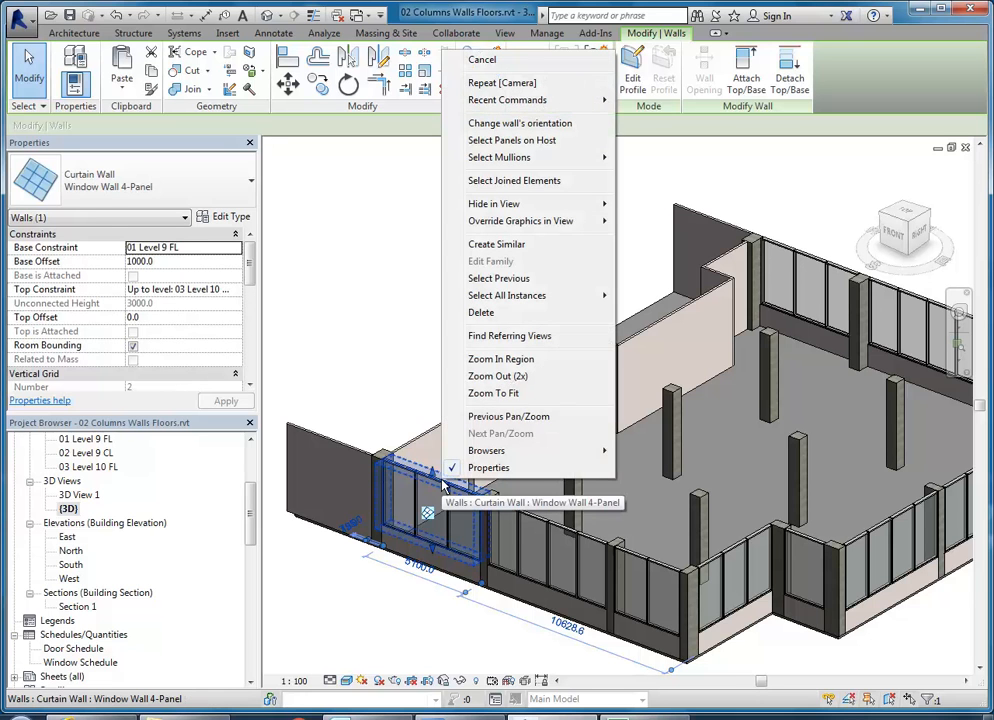
pyautogui.moveTo(540, 296)
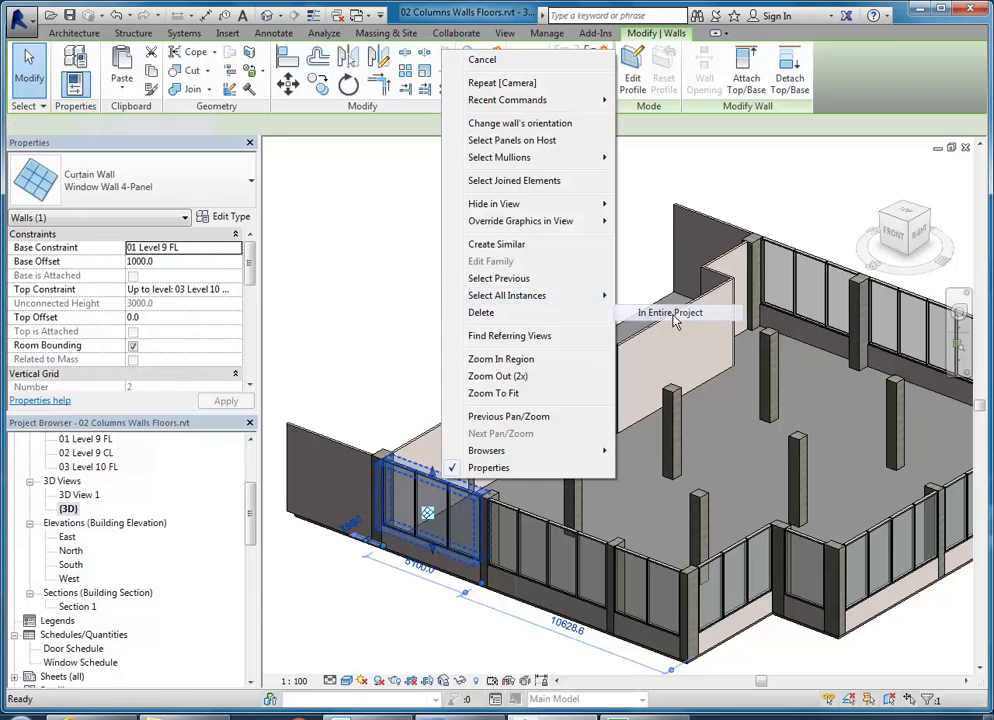
pyautogui.click(670, 313)
pyautogui.scroll(-2, 555, 484)
pyautogui.moveTo(555, 484); pyautogui.dragTo(528, 486, button='middle')
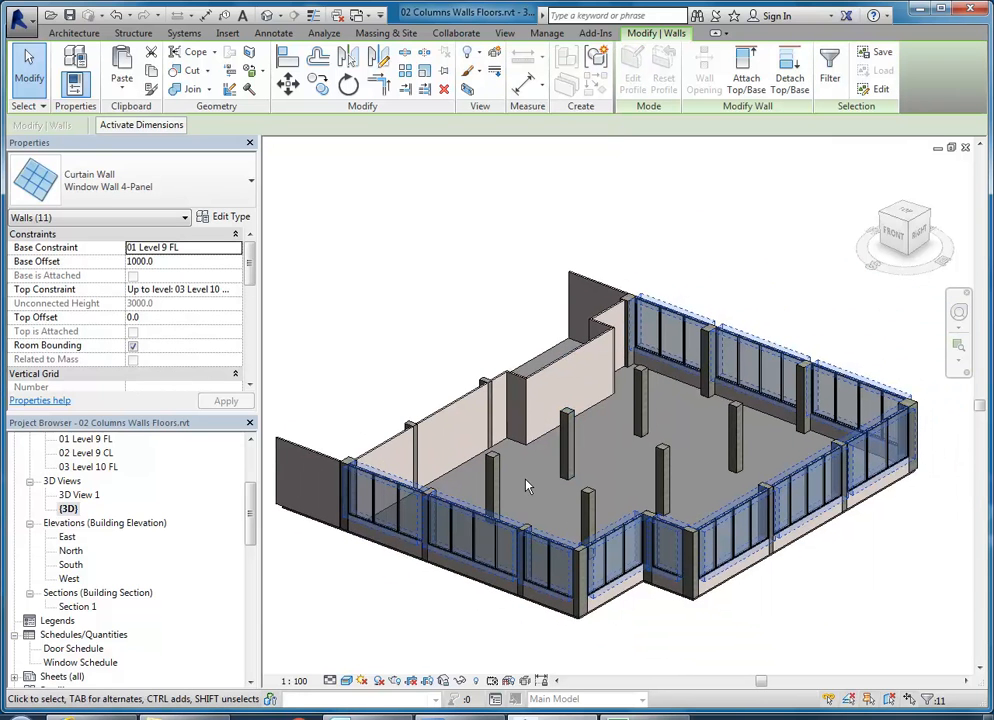
pyautogui.click(236, 290)
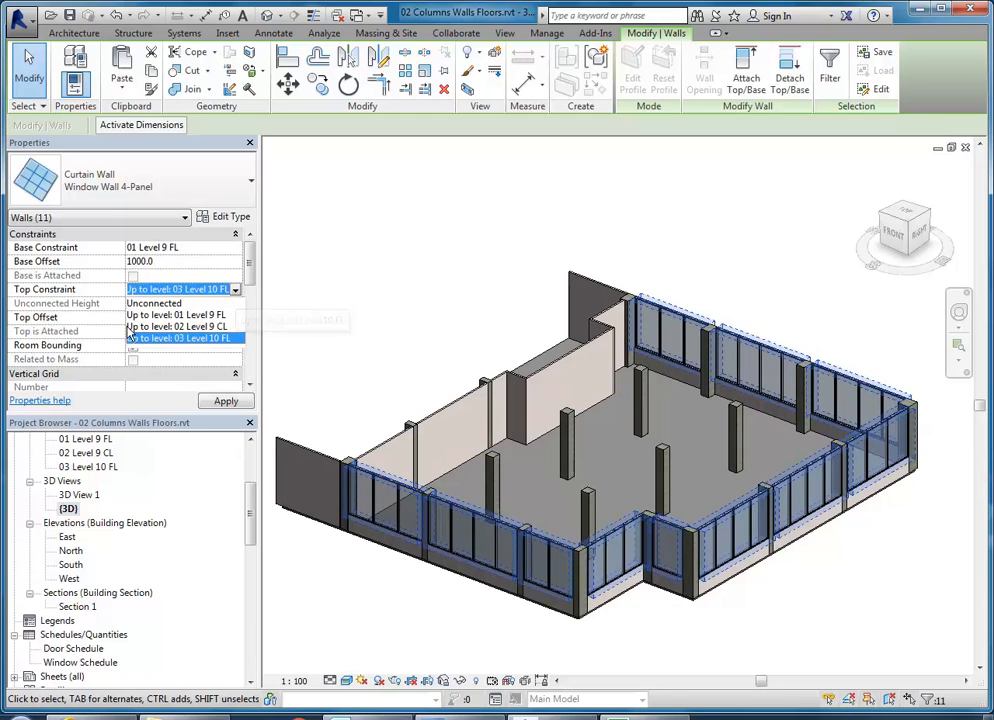
pyautogui.click(161, 327)
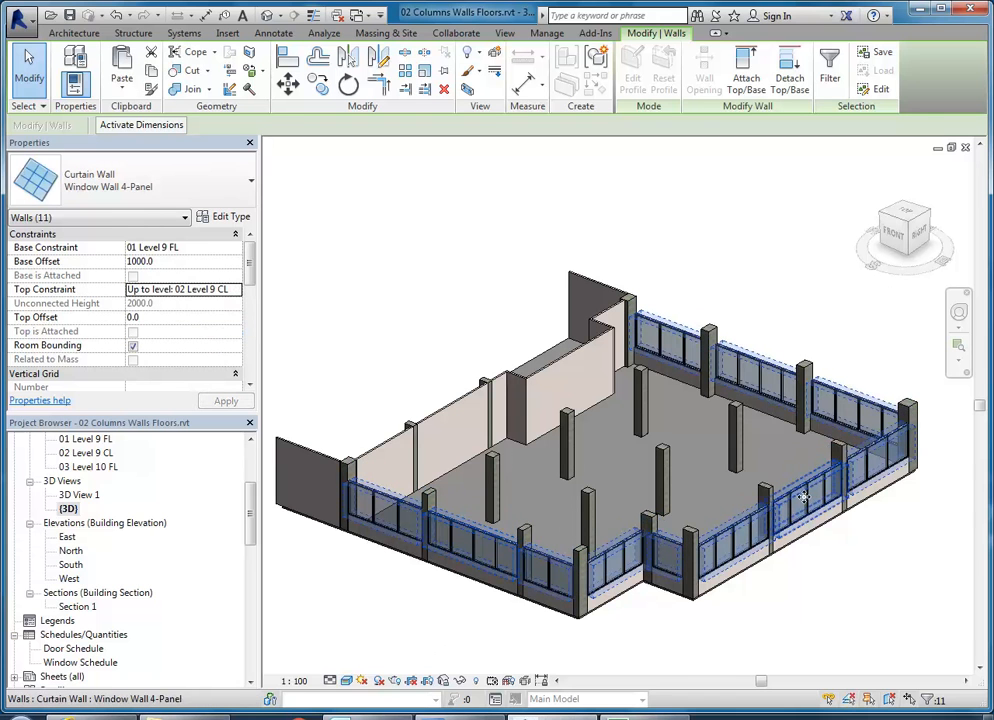
pyautogui.click(843, 563)
pyautogui.keyDown('shift'); pyautogui.moveTo(843, 602); pyautogui.dragTo(812, 582, button='middle'); pyautogui.keyUp('shift')
pyautogui.scroll(3, 386, 554)
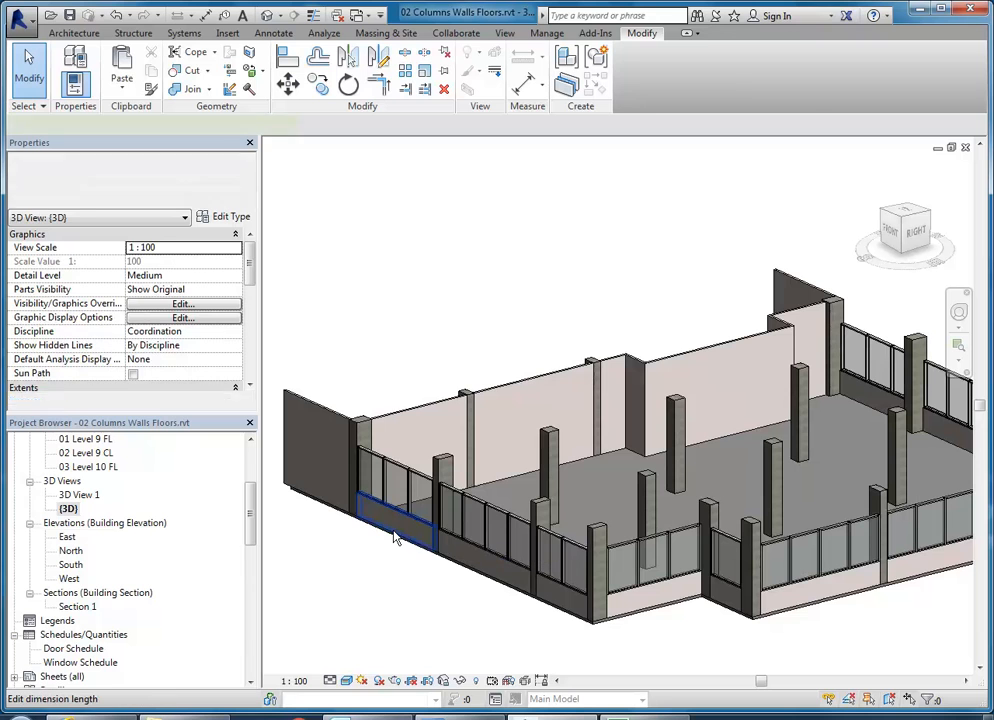
# - Select all Generic 200mm Wall instances in the entire project and give them a duplicated type named Exterior 200mm Wall
pyautogui.click(393, 537)
pyautogui.rightClick(394, 538)
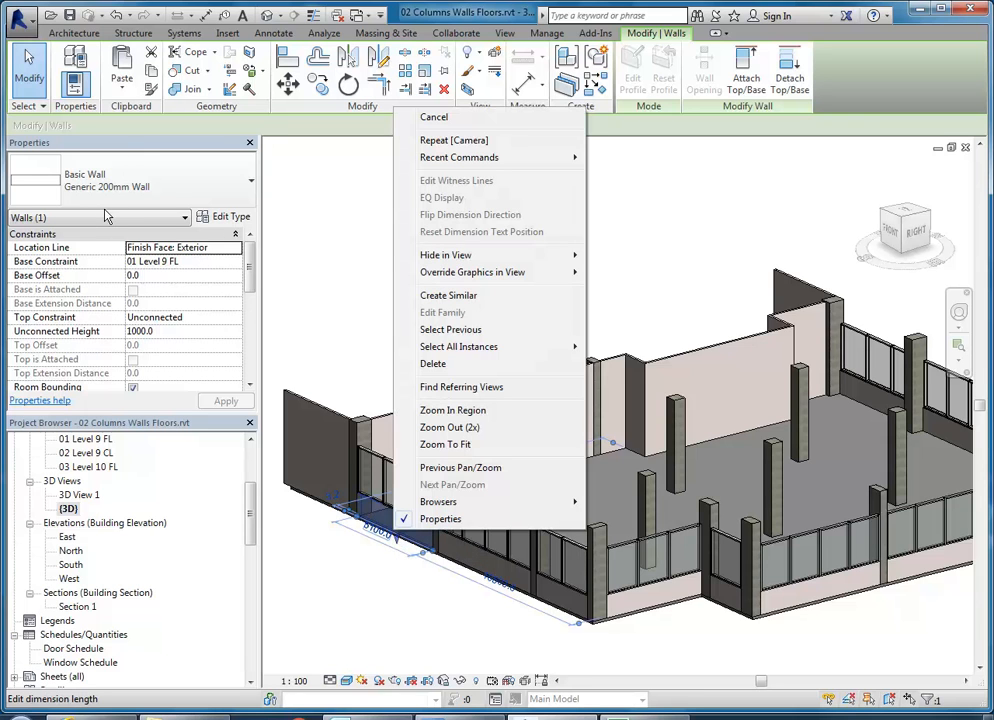
pyautogui.moveTo(457, 348)
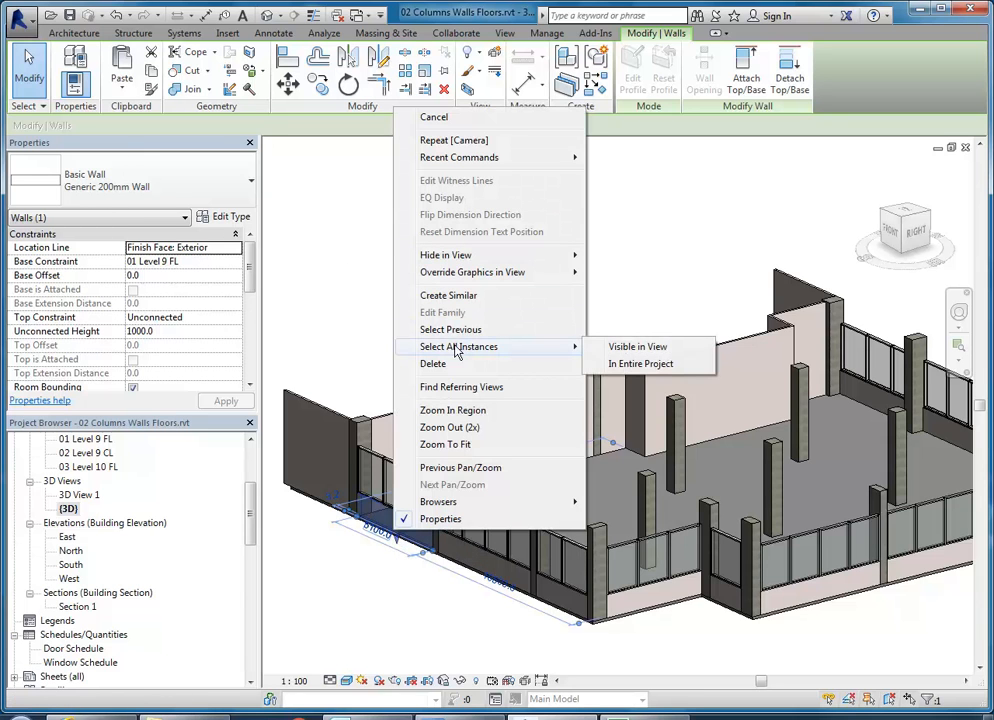
pyautogui.click(634, 365)
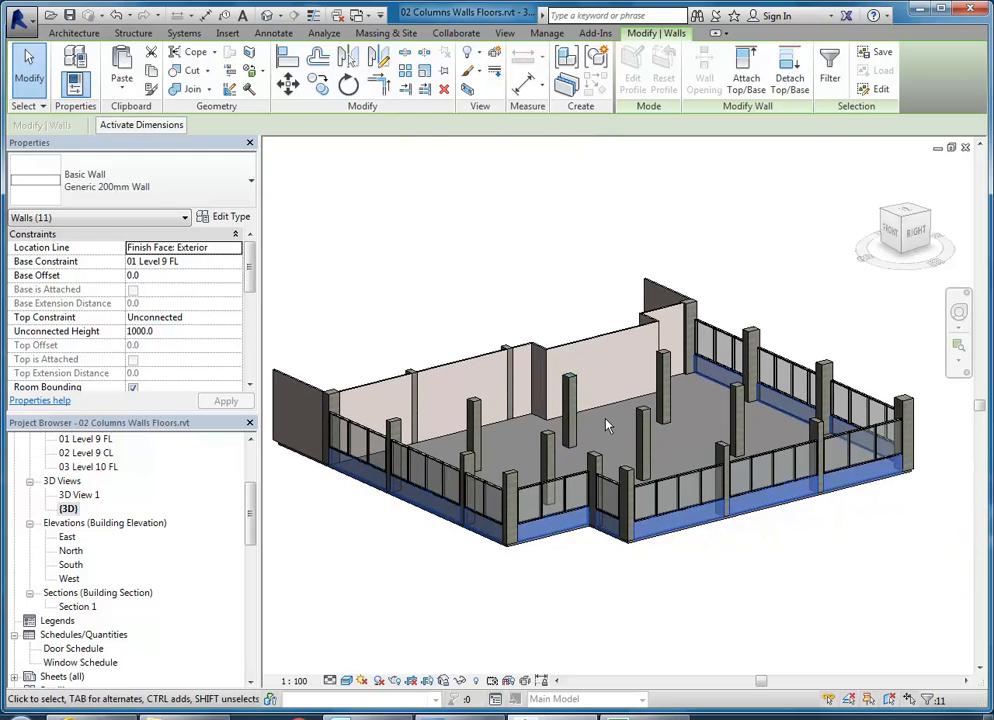
pyautogui.scroll(2, 604, 425)
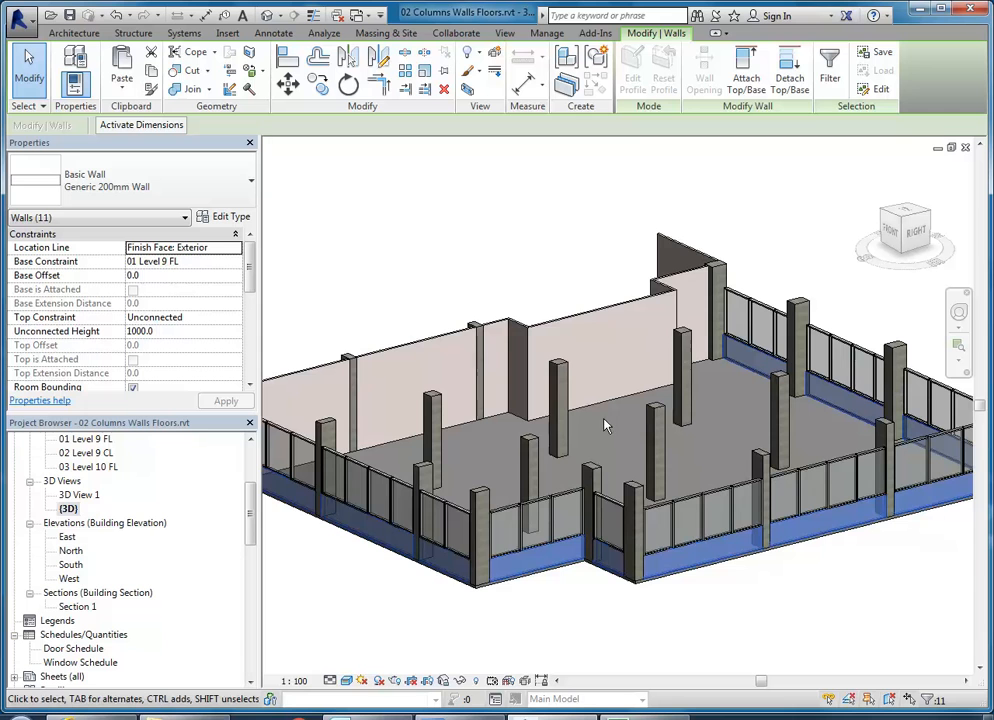
pyautogui.click(224, 217)
pyautogui.click(708, 97)
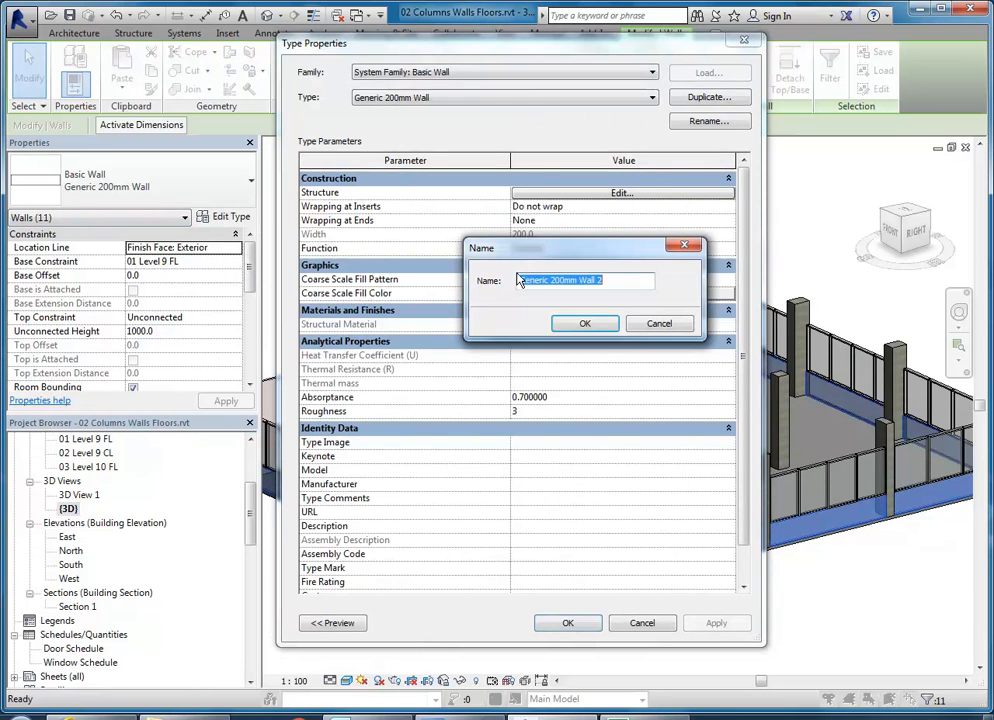
pyautogui.moveTo(547, 280); pyautogui.dragTo(477, 298)
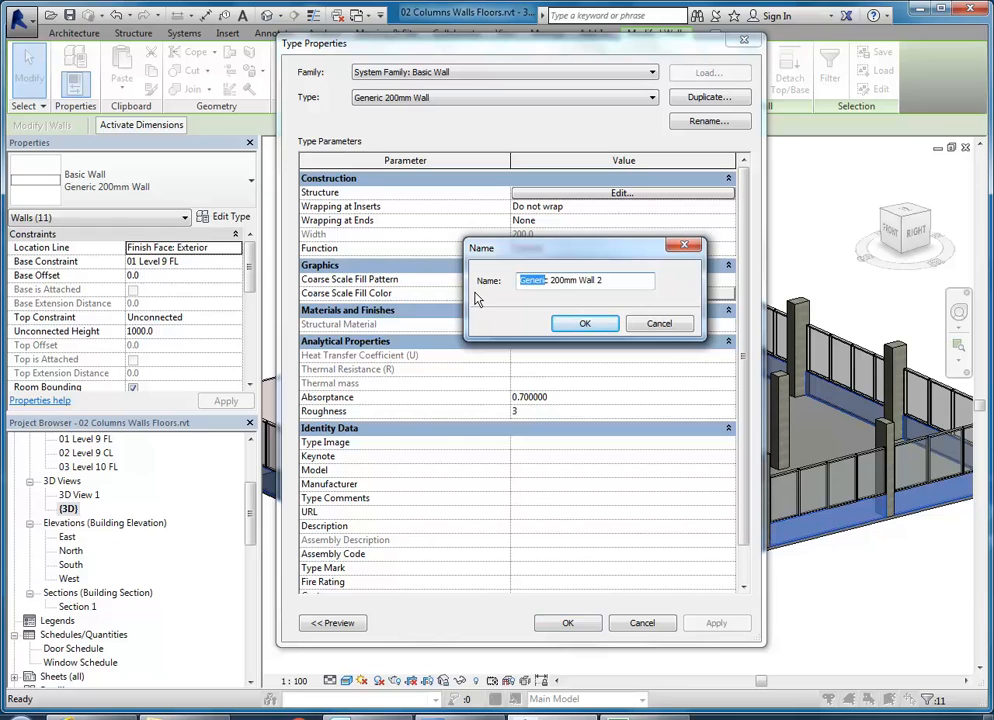
pyautogui.press('Delete')
pyautogui.write('Exterior')
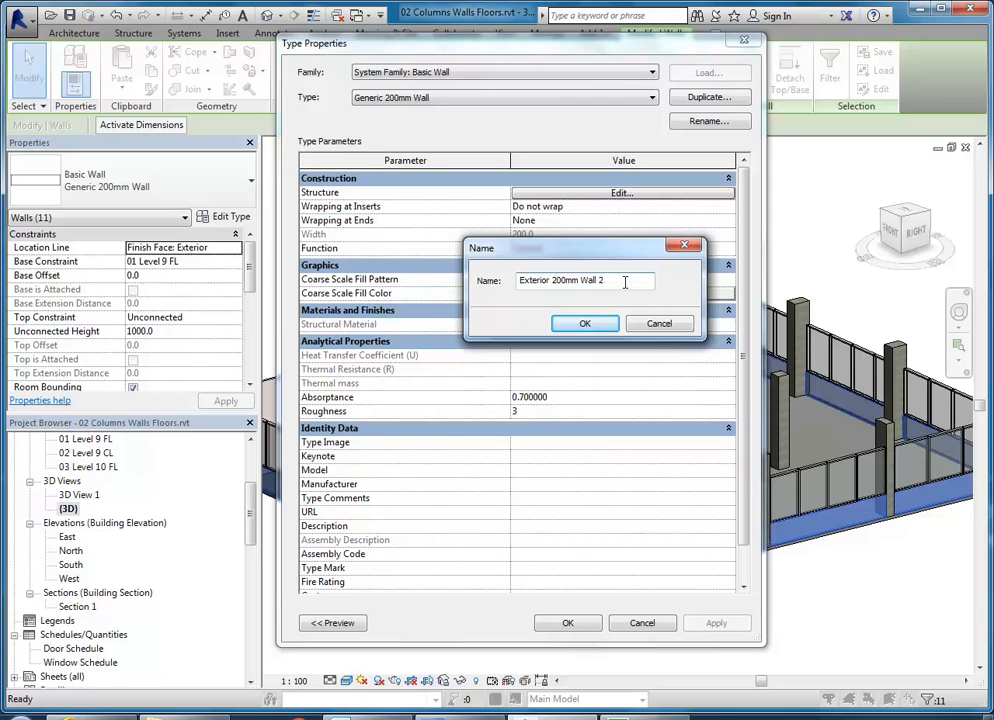
pyautogui.click(607, 320)
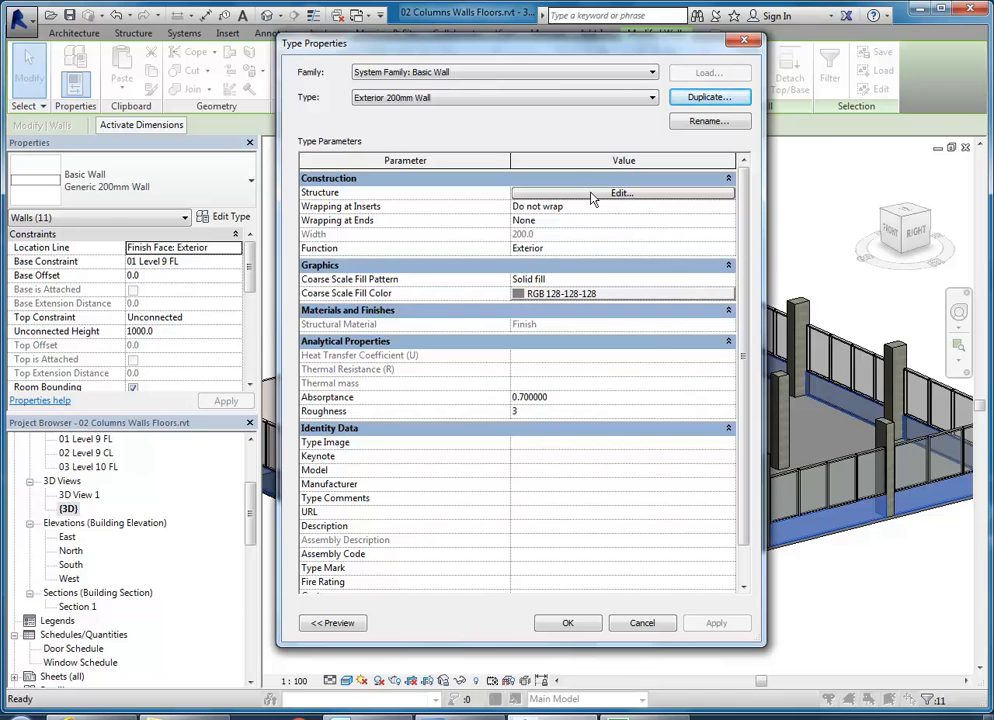
pyautogui.click(565, 623)
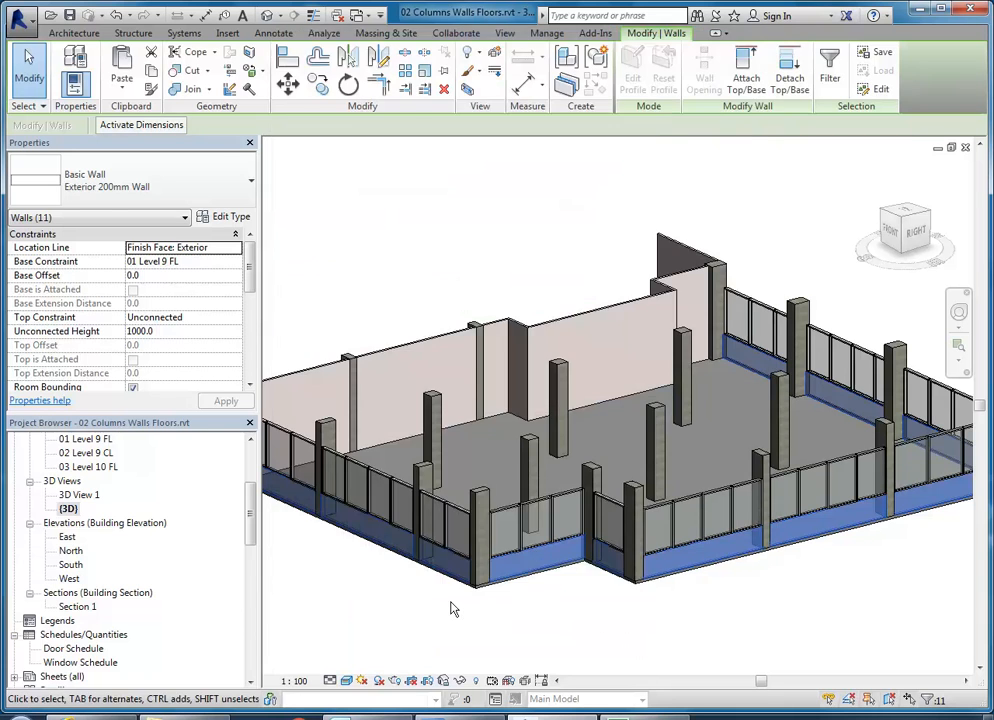
# - Copy the selected Exterior 200mm Wall instances and paste them aligned to the same place
pyautogui.scroll(3, 458, 607)
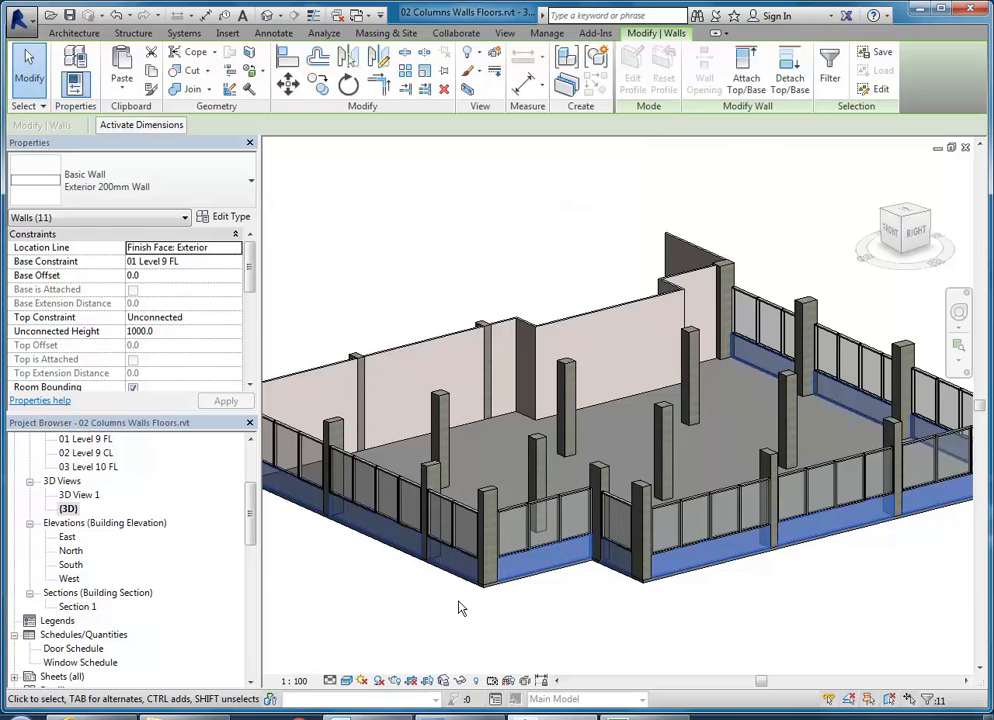
pyautogui.scroll(-1, 460, 608)
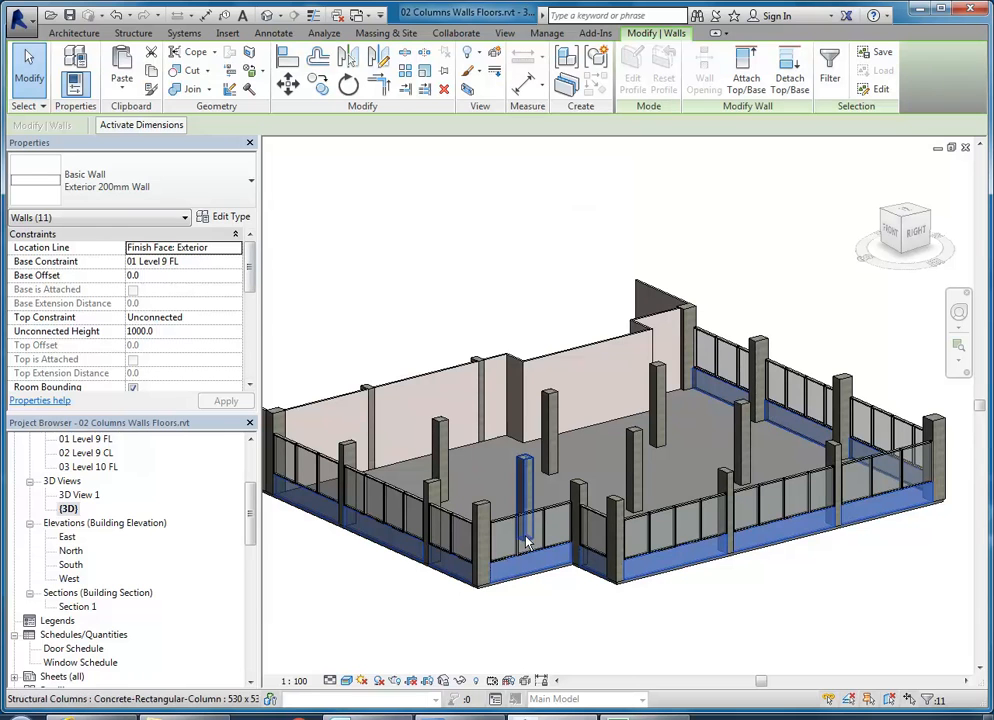
pyautogui.click(122, 88)
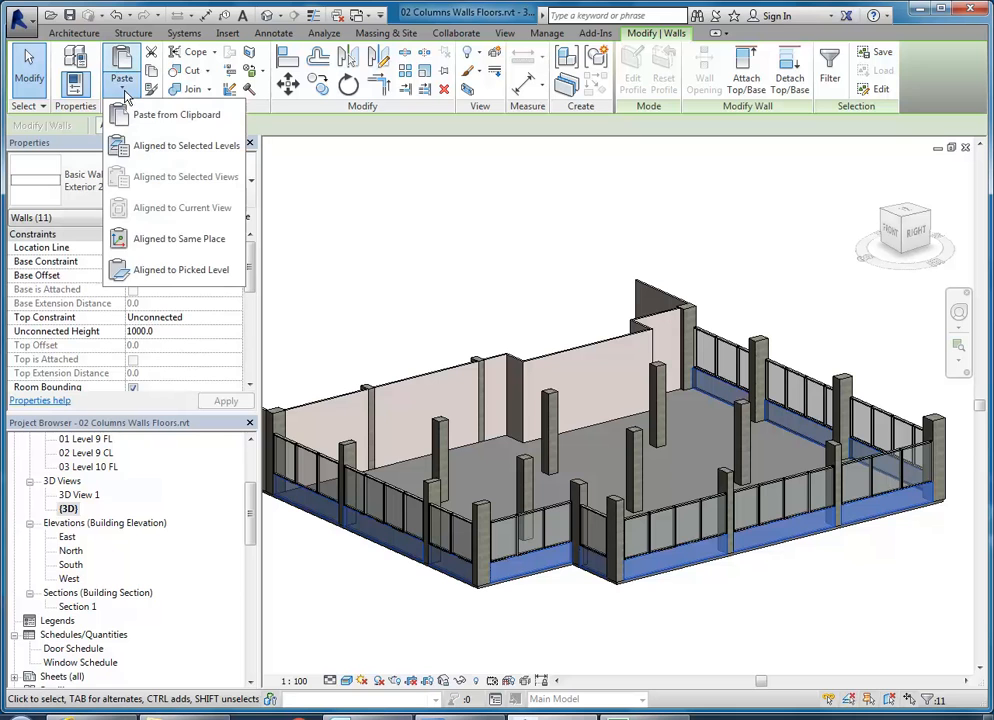
pyautogui.click(135, 244)
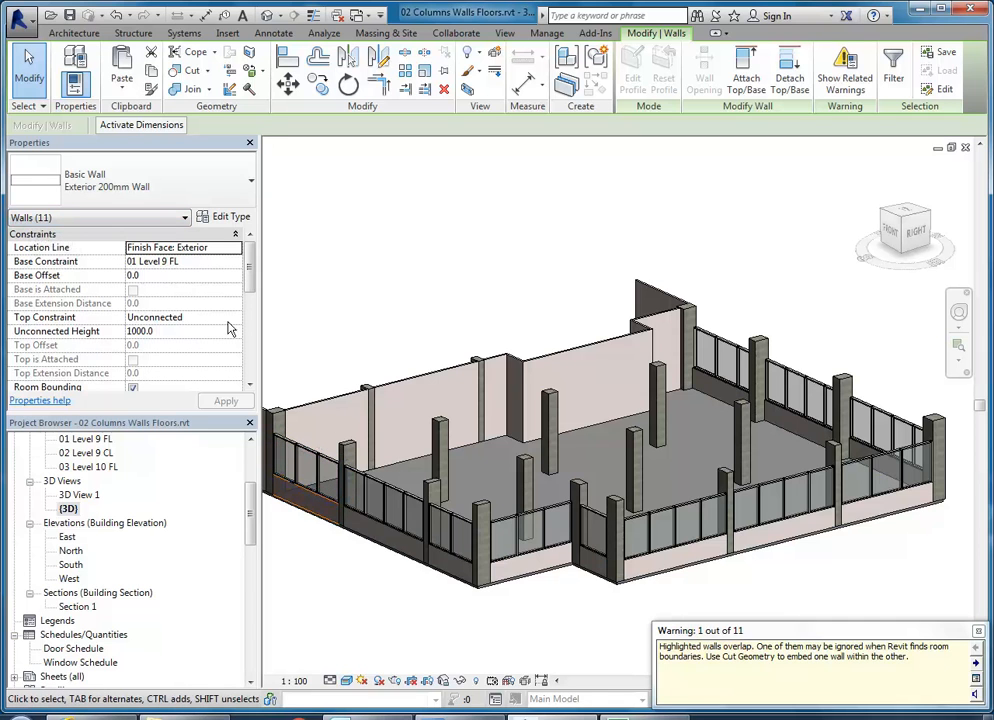
# - Set the pasted walls' base constraint to 02 Level 9 CL and their top constraint to Up to level: 03 Level 10 FL
pyautogui.click(238, 261)
pyautogui.click(234, 261)
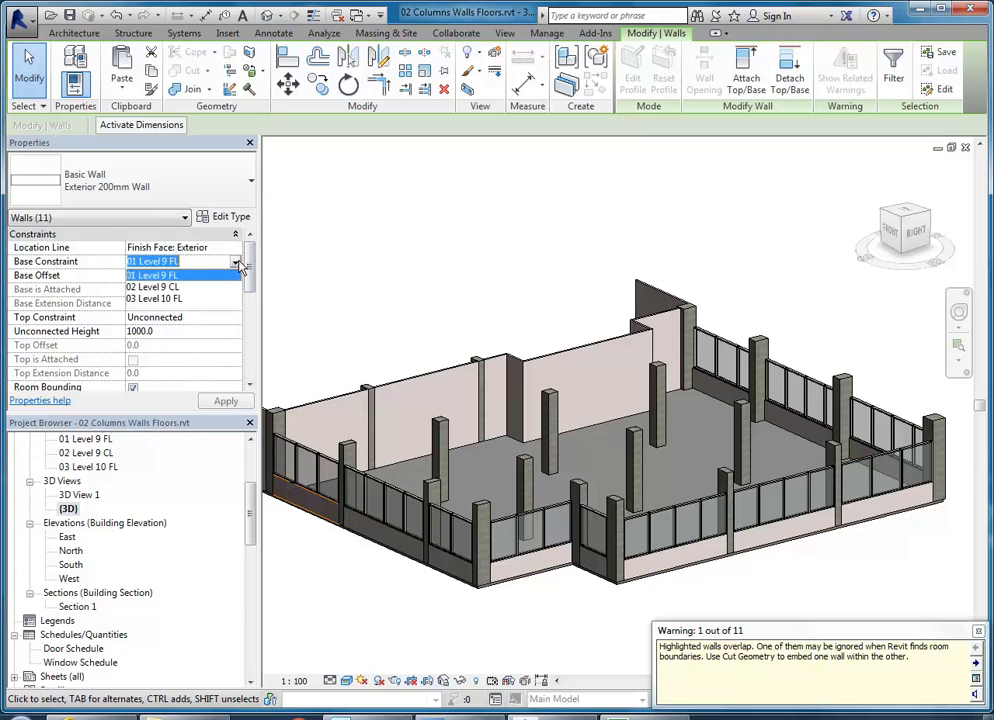
pyautogui.click(155, 288)
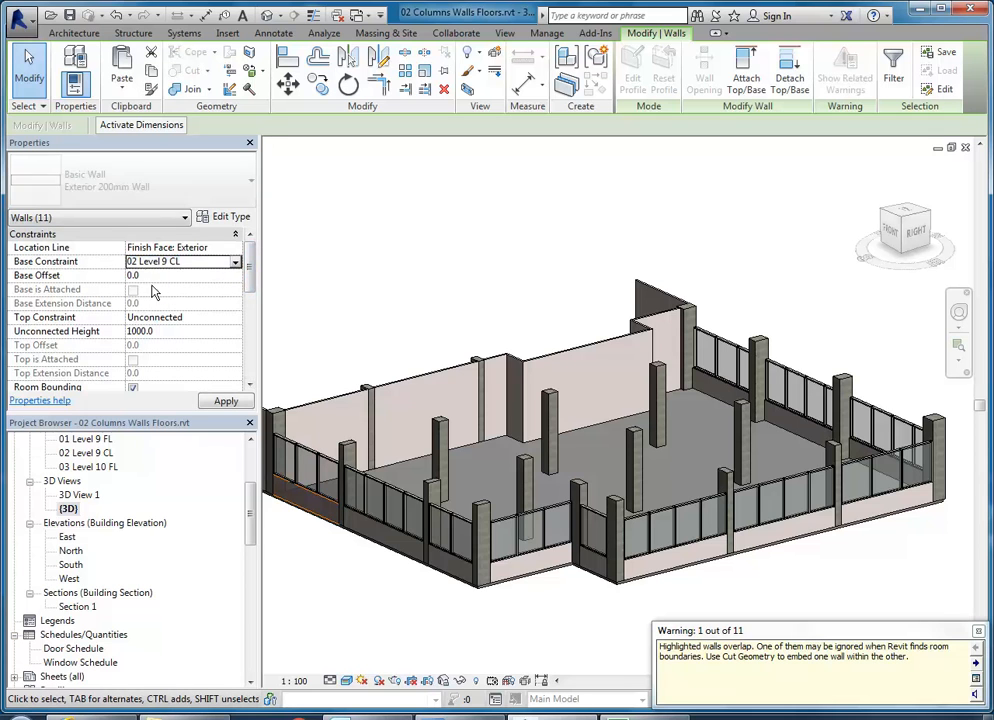
pyautogui.click(238, 318)
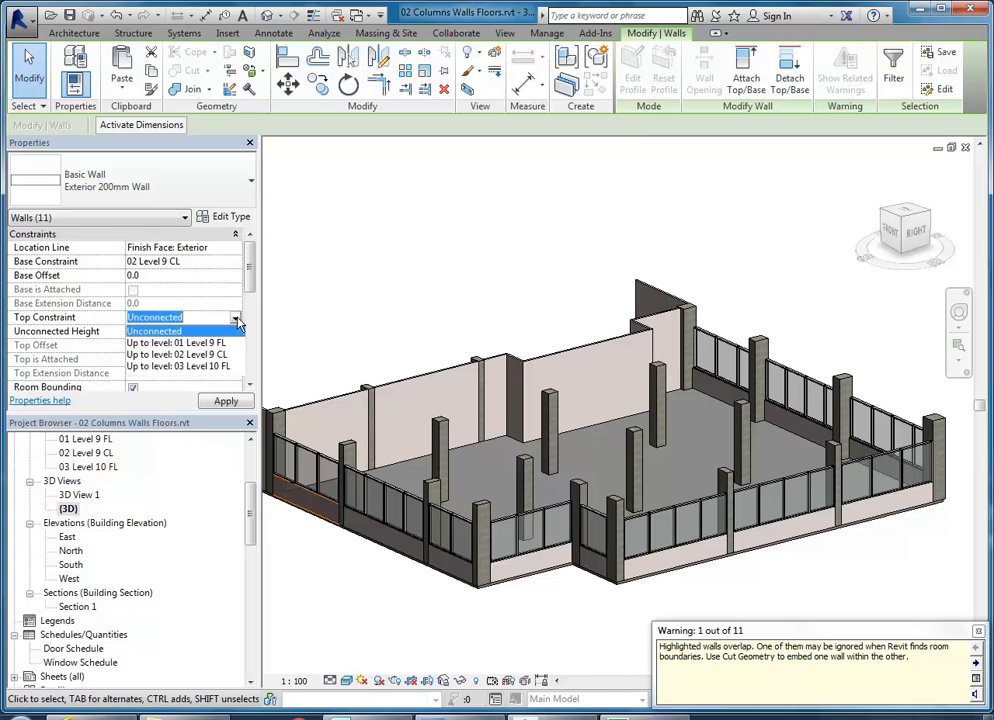
pyautogui.click(170, 367)
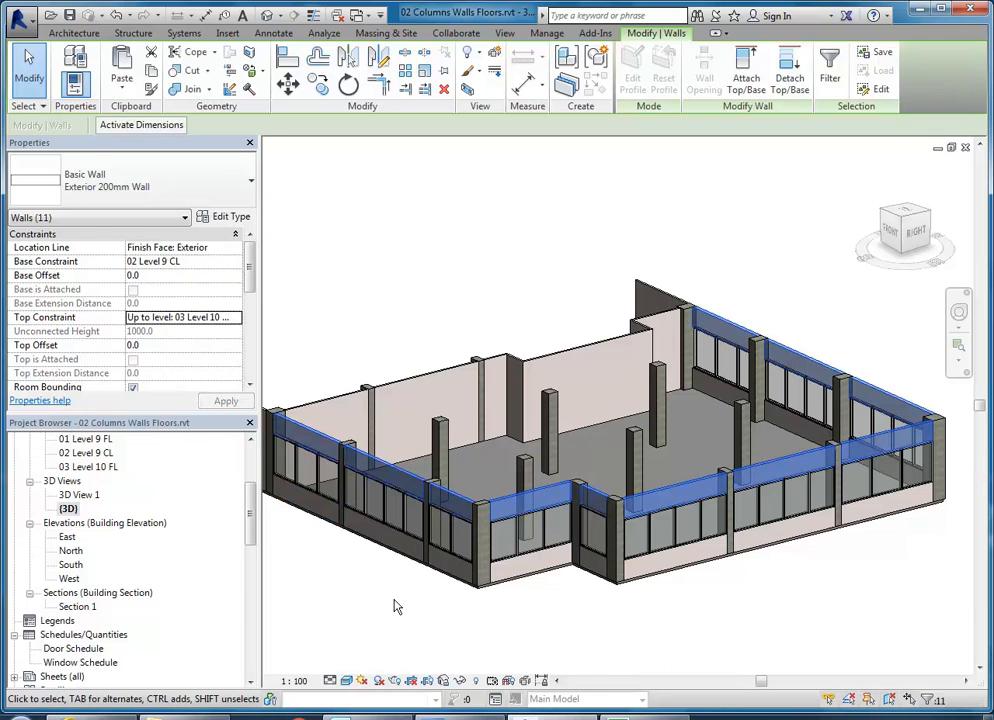
pyautogui.click(395, 606)
# - Examine the exterior walls above and below the windows from several angles and compare them with the office photos in the web browser
pyautogui.keyDown('shift'); pyautogui.moveTo(763, 589); pyautogui.dragTo(812, 604, button='middle'); pyautogui.keyUp('shift')
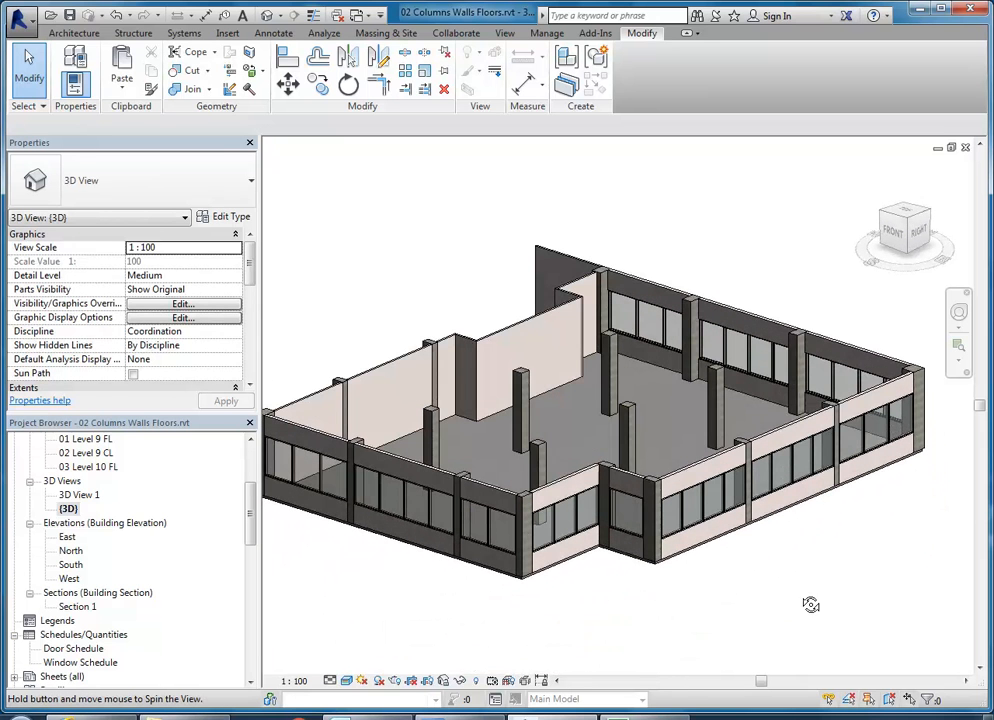
pyautogui.moveTo(555, 433)
pyautogui.mouseDown(button='middle')
pyautogui.moveTo(568, 439)
pyautogui.moveTo(556, 436)
pyautogui.mouseUp(button='middle')
pyautogui.scroll(1, 534, 510)
pyautogui.moveTo(531, 519); pyautogui.dragTo(550, 529, button='middle')
pyautogui.scroll(-2, 435, 613)
pyautogui.moveTo(468, 645); pyautogui.dragTo(478, 621, button='middle')
pyautogui.keyDown('shift'); pyautogui.moveTo(425, 540); pyautogui.dragTo(453, 577, button='middle'); pyautogui.keyUp('shift')
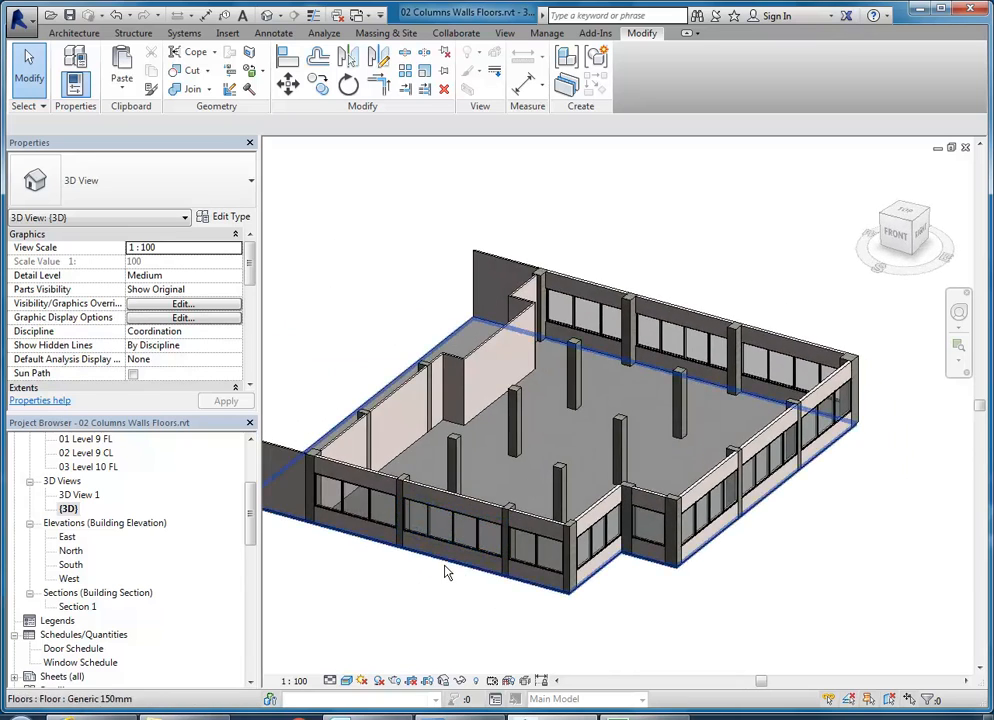
pyautogui.scroll(4, 535, 392)
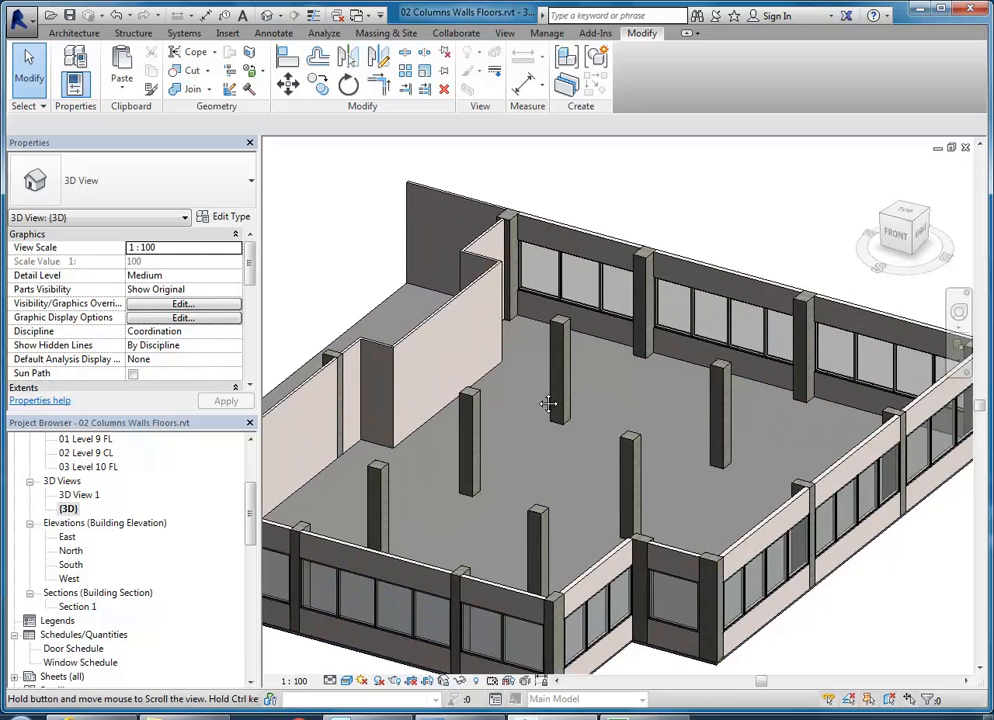
pyautogui.moveTo(548, 406); pyautogui.dragTo(548, 469, button='middle')
pyautogui.scroll(-3, 560, 660)
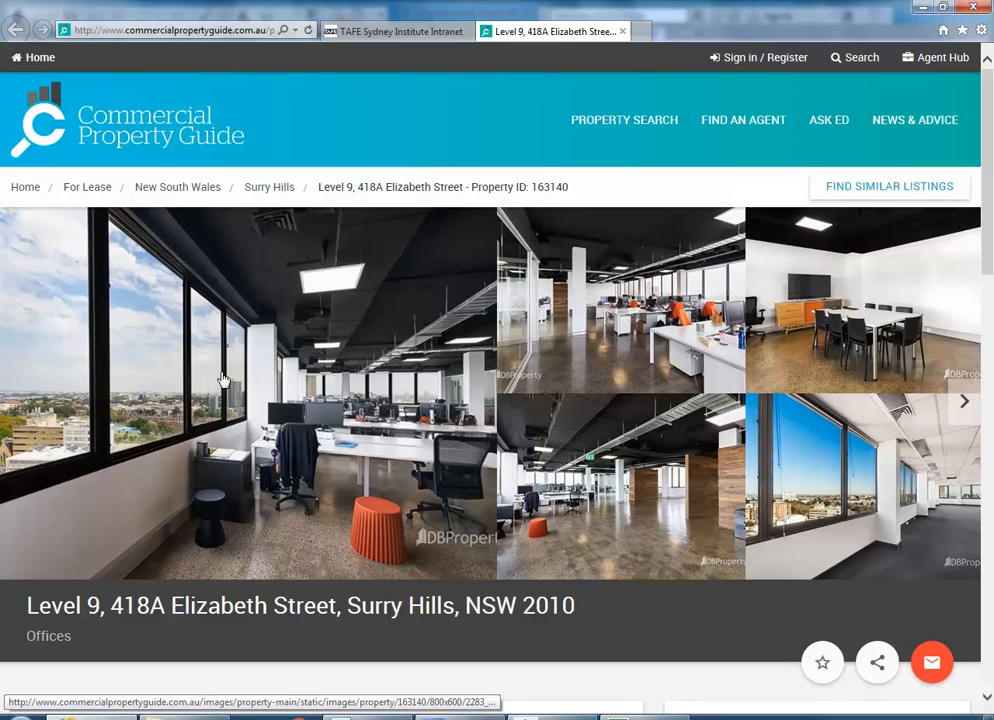